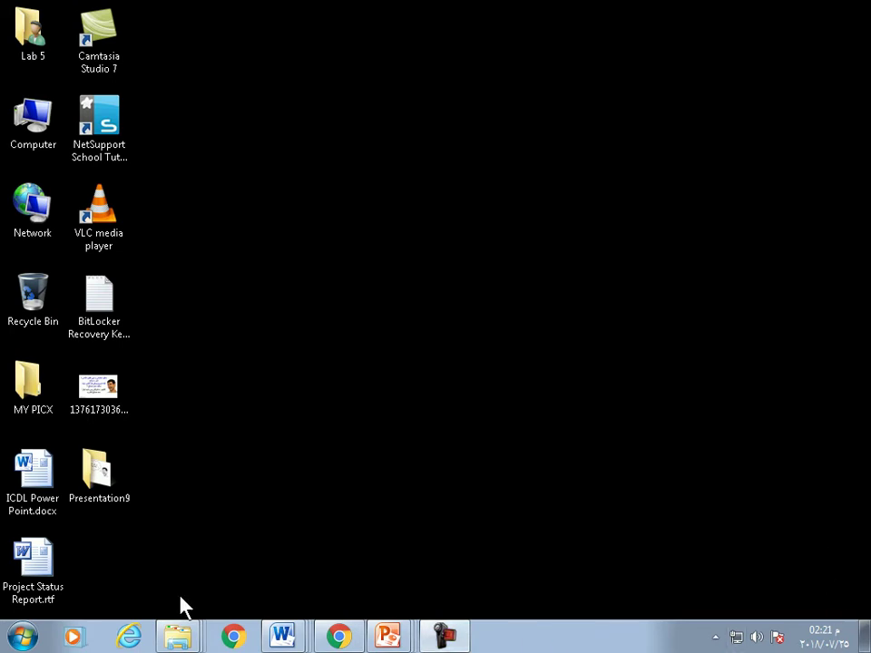
Restore the Chrome window showing the youm7 news site from the taskbar
{"action": "left_click", "coordinate": [23, 636]}
{"action": "left_click", "coordinate": [414, 575]}
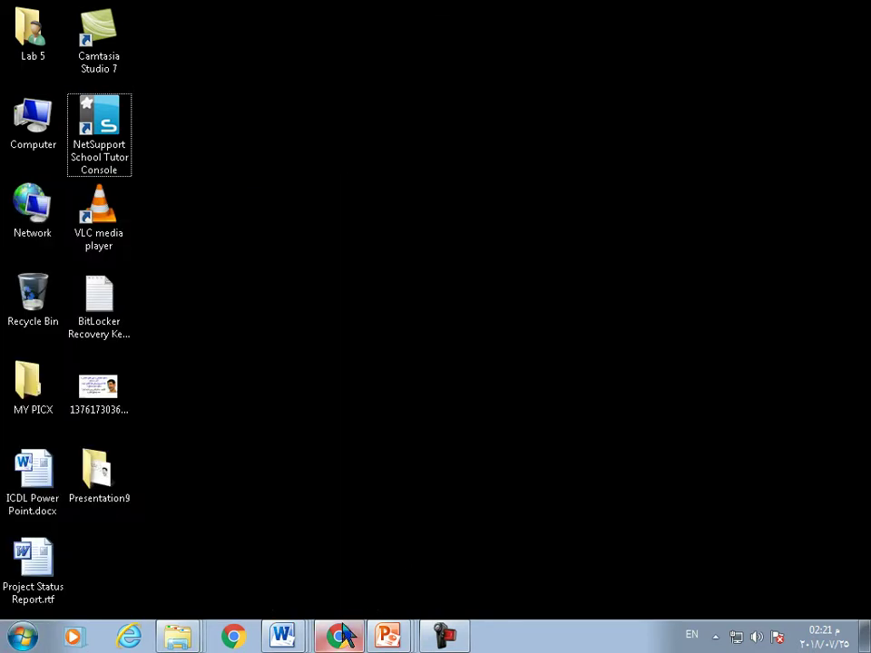
{"action": "left_click", "coordinate": [339, 636]}
Switch the keyboard to English and go to Google from the address bar
{"action": "left_click", "coordinate": [601, 42]}
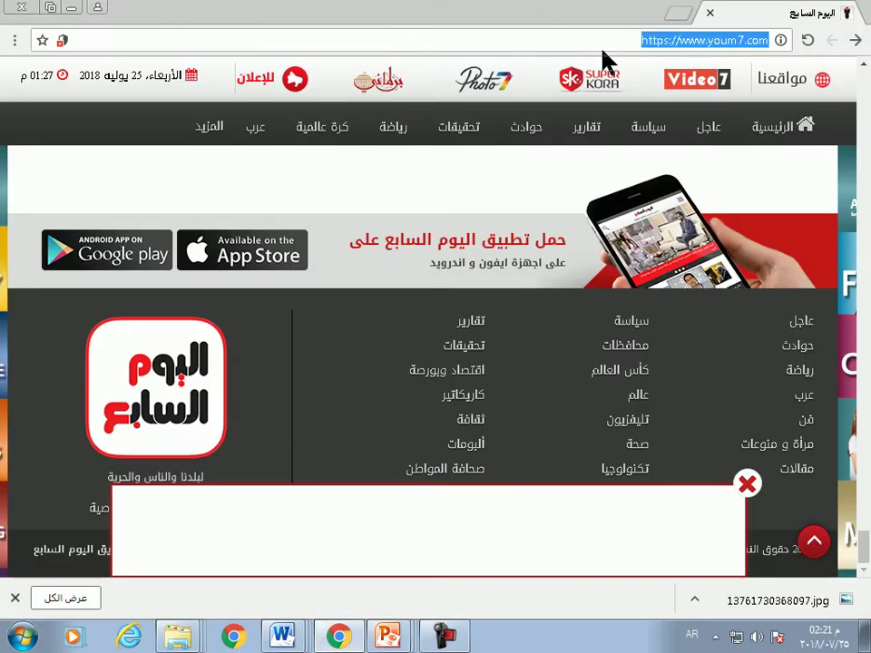
{"action": "type", "text": "لخخل"}
{"action": "key", "text": "BackSpace"}
{"action": "key", "text": "BackSpace"}
{"action": "key", "text": "BackSpace"}
{"action": "key", "text": "BackSpace"}
{"action": "type", "text": "ل"}
{"action": "key", "text": "BackSpace"}
{"action": "key", "text": "BackSpace"}
{"action": "key", "text": "alt+shift"}
{"action": "type", "text": "google"}
{"action": "key", "text": "Return"}
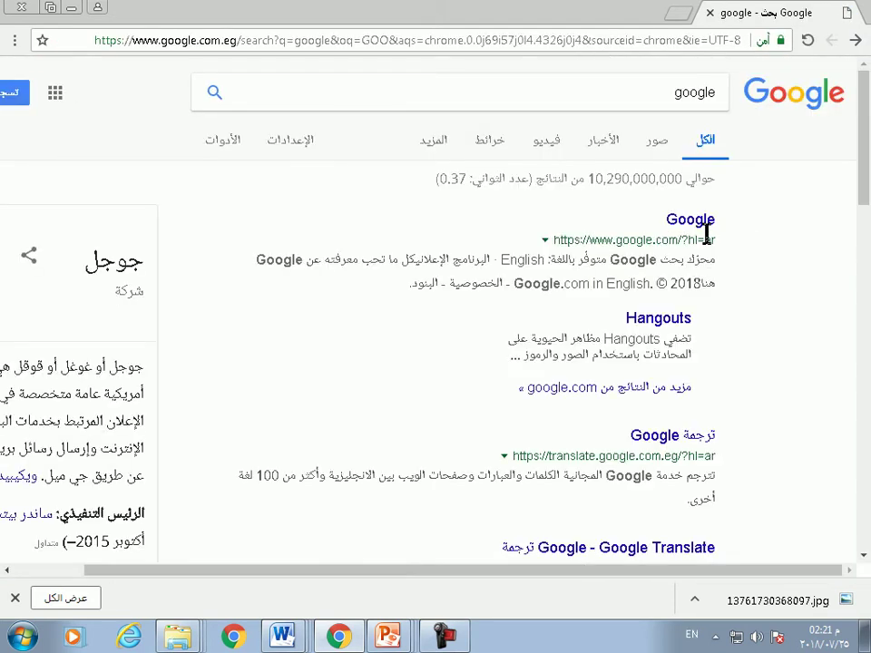
Search Google for 'الادمان doc'
{"action": "left_click", "coordinate": [599, 100]}
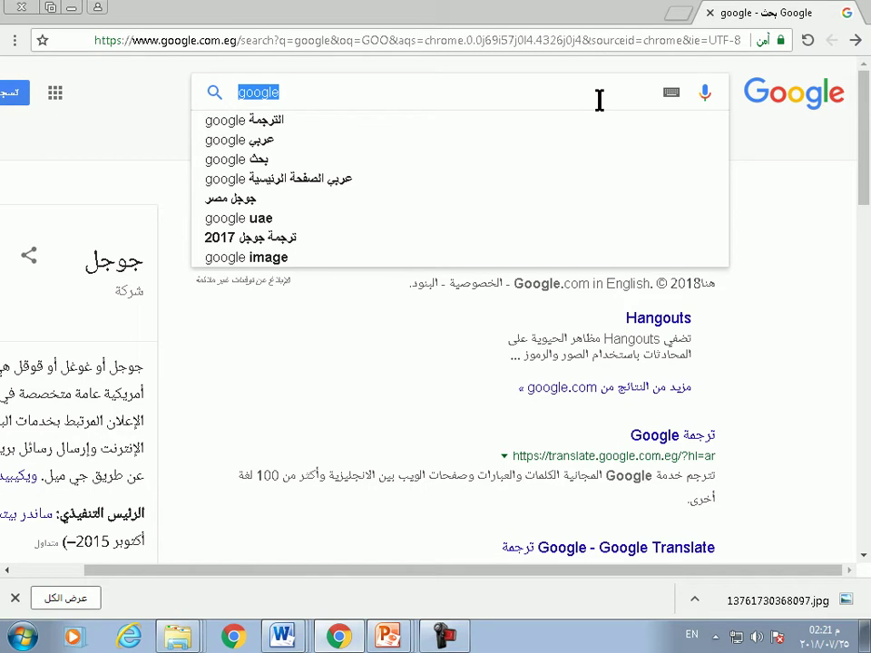
{"action": "type", "text": "الادمان"}
{"action": "key", "text": "alt+shift"}
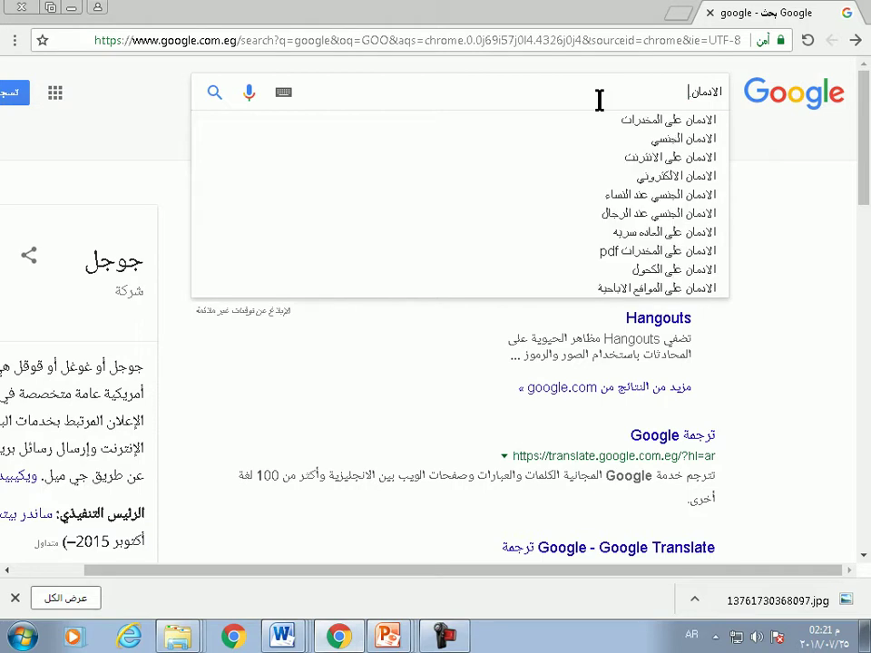
{"action": "type", "text": " ي"}
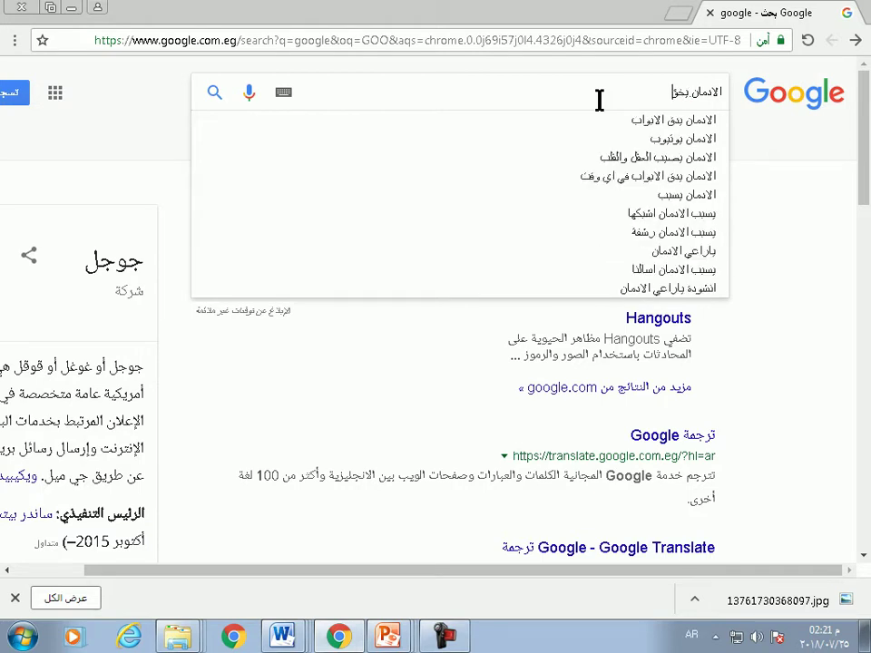
{"action": "key", "text": "BackSpace"}
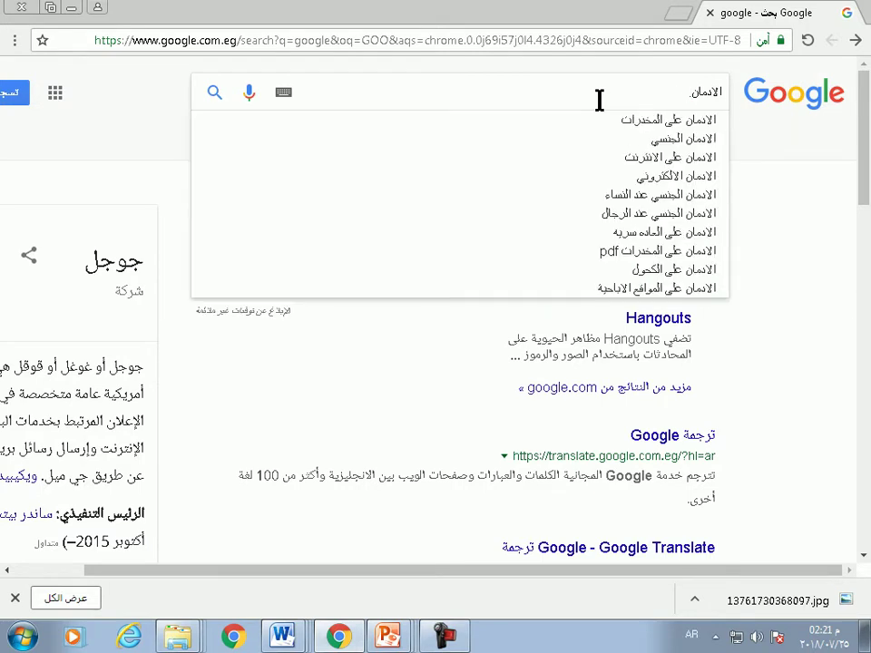
{"action": "type", "text": "doc"}
{"action": "key", "text": "Return"}
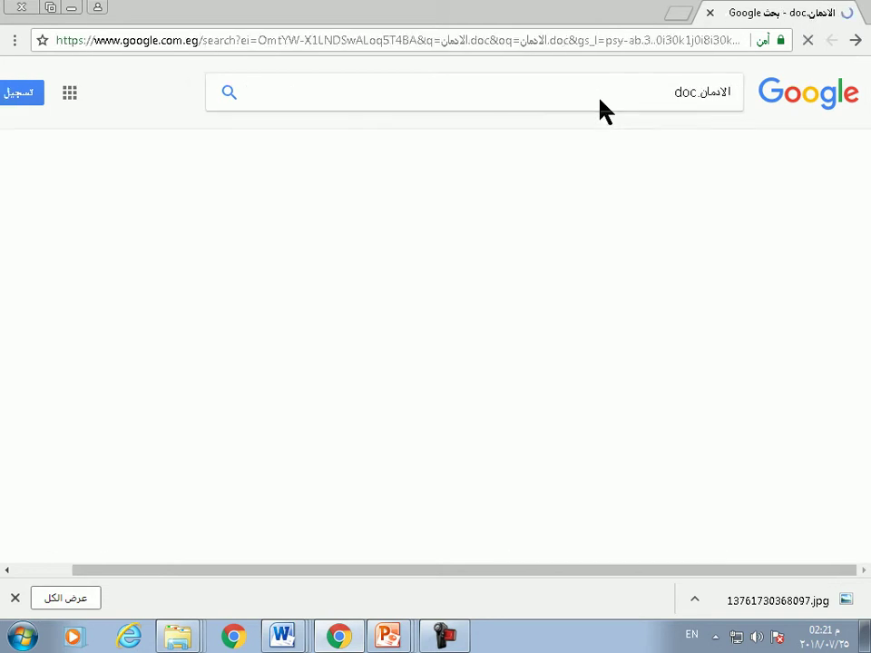
Download the 1297955497.doc result and open it
{"action": "scroll", "coordinate": [526, 372], "scroll_direction": "down", "scroll_amount": 1}
{"action": "scroll", "coordinate": [529, 370], "scroll_direction": "down", "scroll_amount": 1}
{"action": "scroll", "coordinate": [607, 390], "scroll_direction": "down", "scroll_amount": 1}
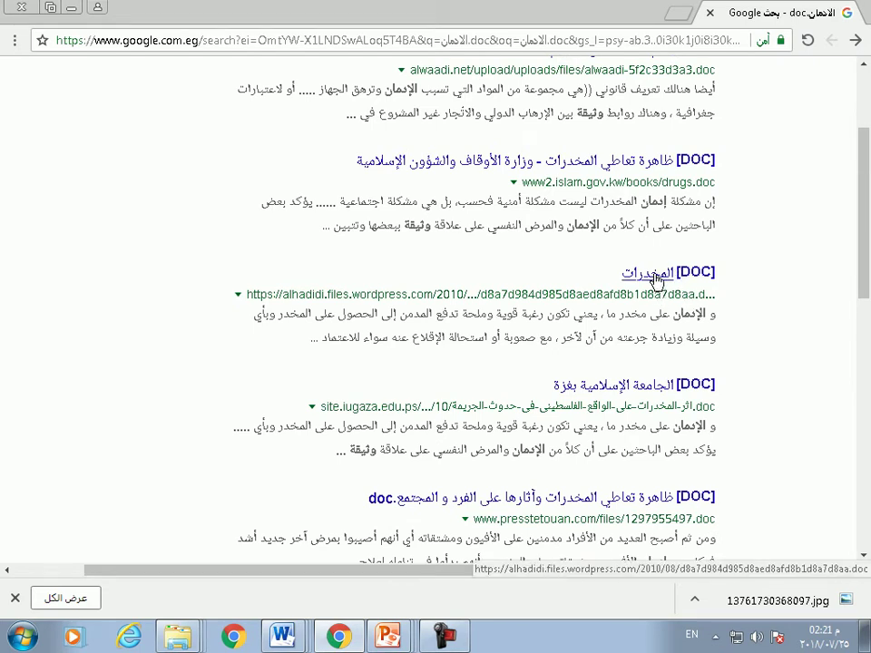
{"action": "left_click", "coordinate": [633, 499]}
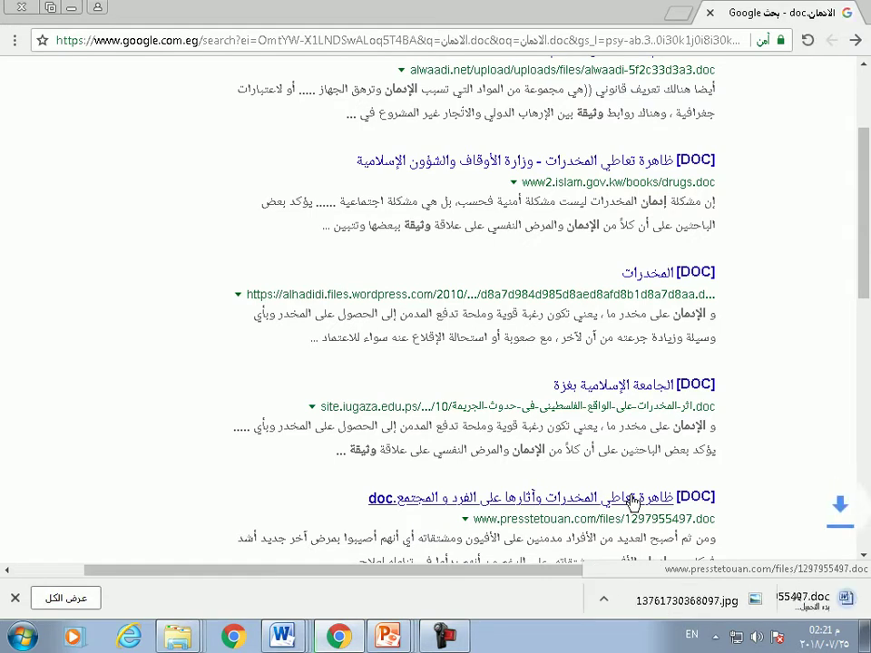
{"action": "left_click", "coordinate": [817, 603]}
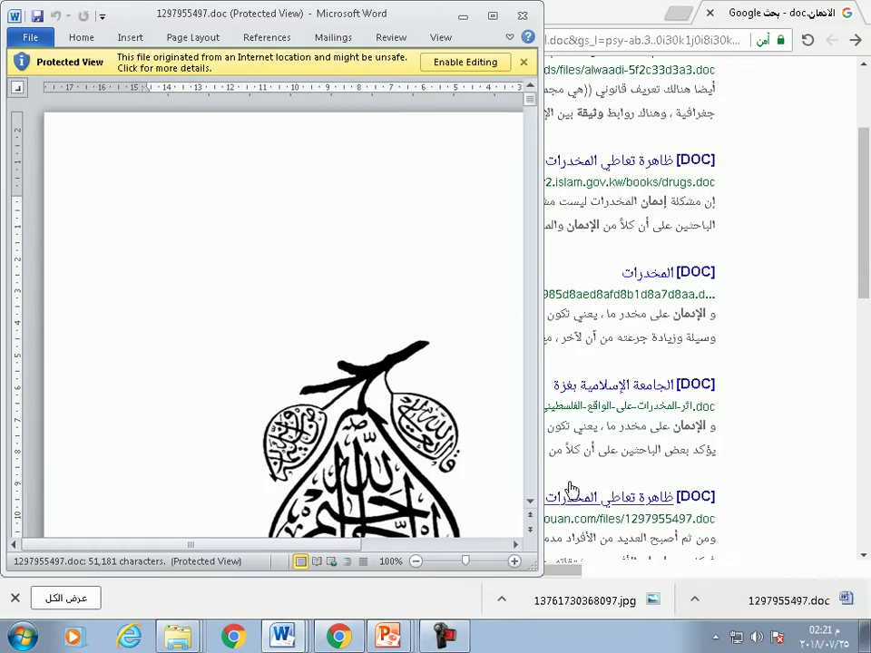
Maximize the 1297955497.doc window and move into the text on page 6
{"action": "left_click", "coordinate": [492, 15]}
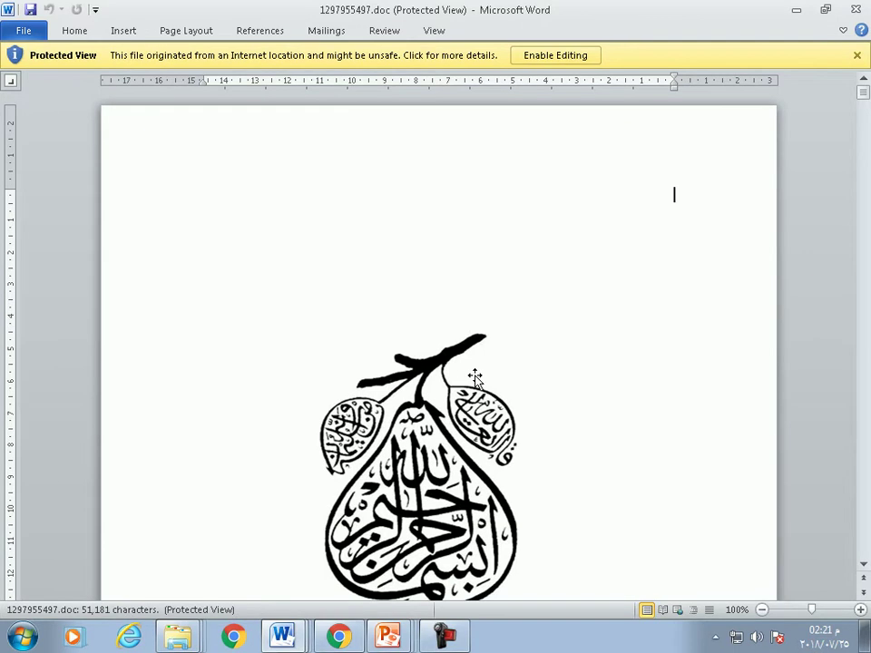
{"action": "left_click", "coordinate": [487, 407]}
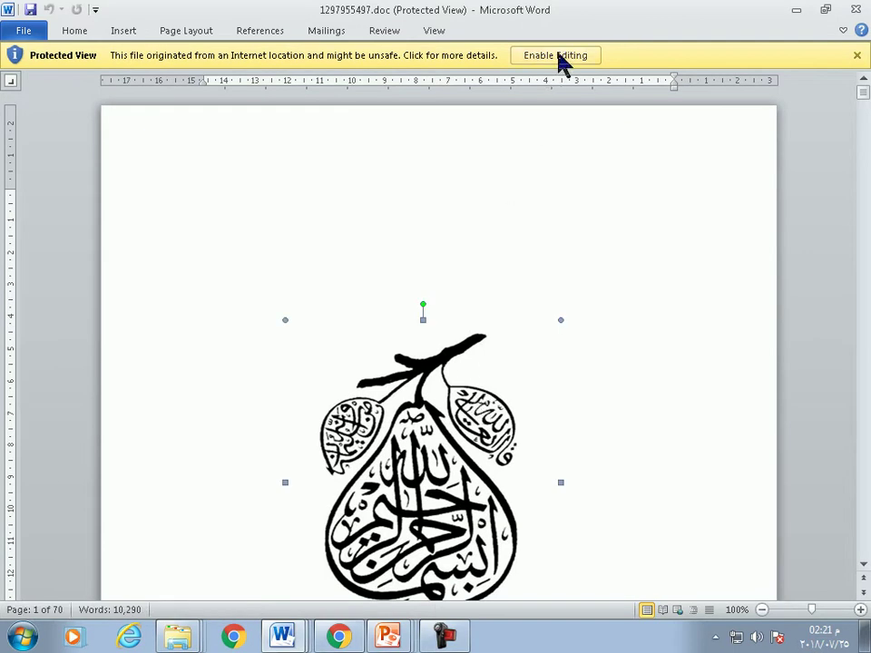
{"action": "left_click", "coordinate": [447, 639]}
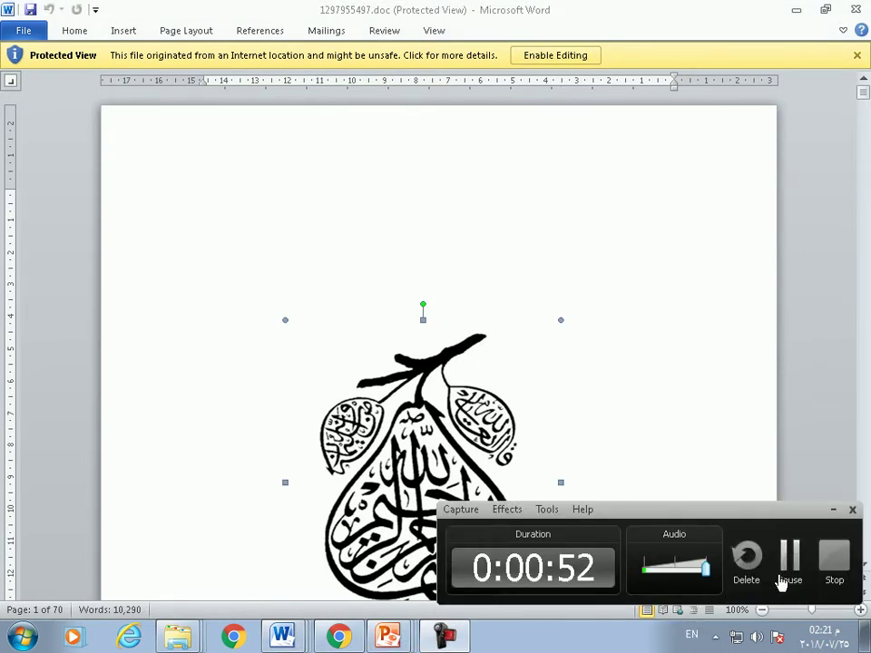
{"action": "left_click", "coordinate": [777, 575]}
{"action": "left_click", "coordinate": [449, 488]}
Type the slide title 'الادمان و تأثيره علي الفرد والمجتمع'
{"action": "key", "text": "super"}
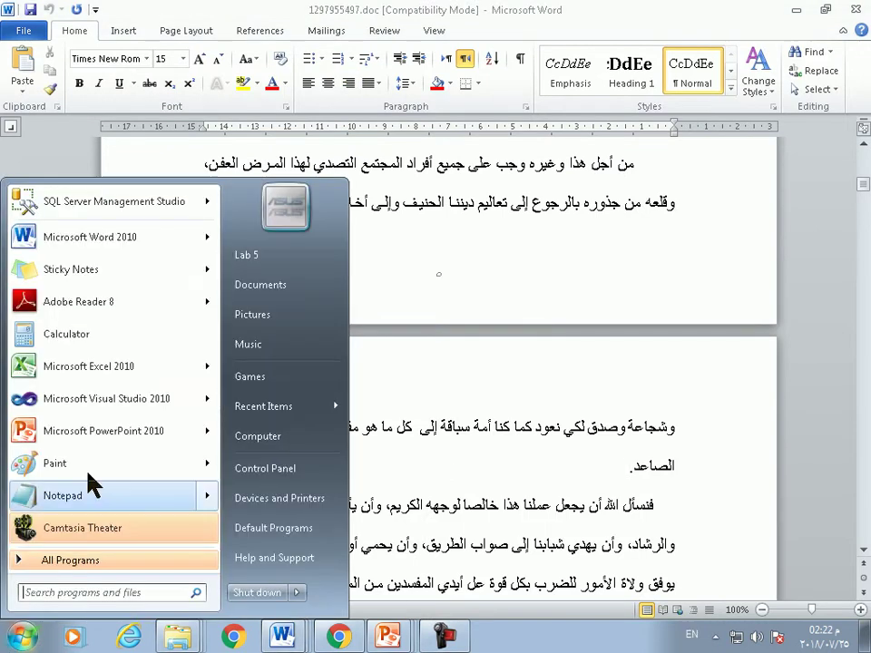
{"action": "key", "text": "Escape"}
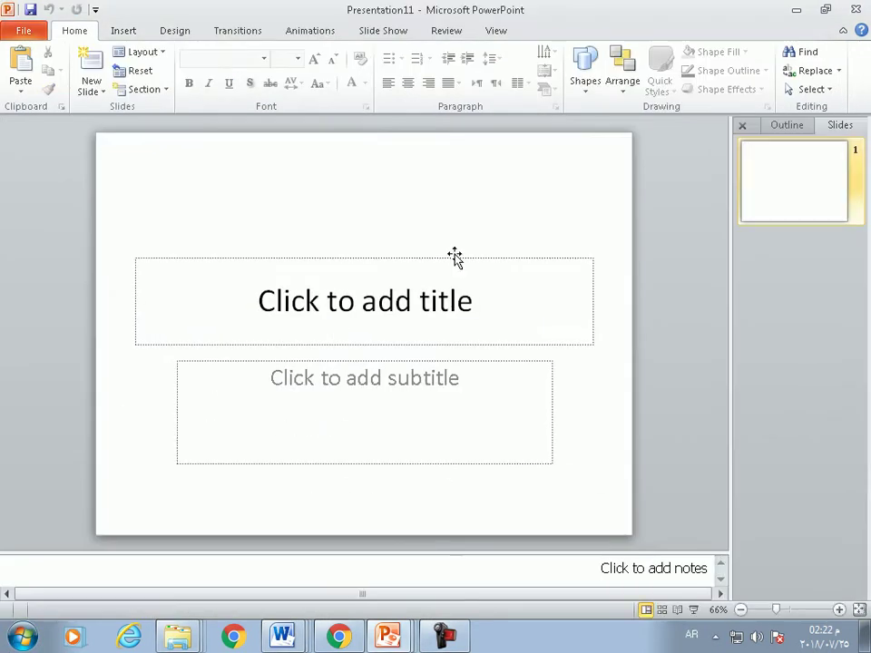
{"action": "left_click", "coordinate": [453, 289]}
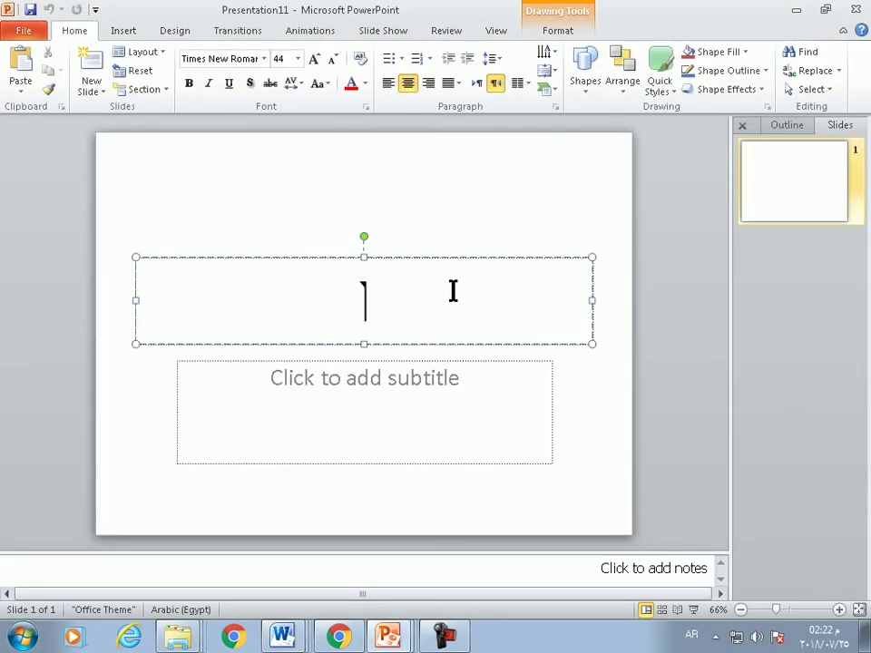
{"action": "type", "text": "لادمان"}
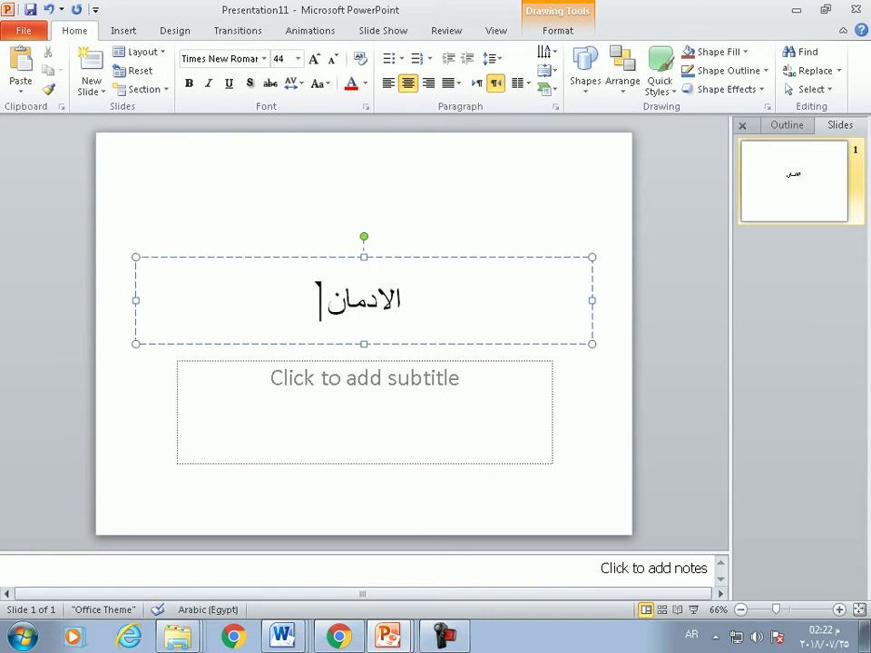
{"action": "type", "text": " و"}
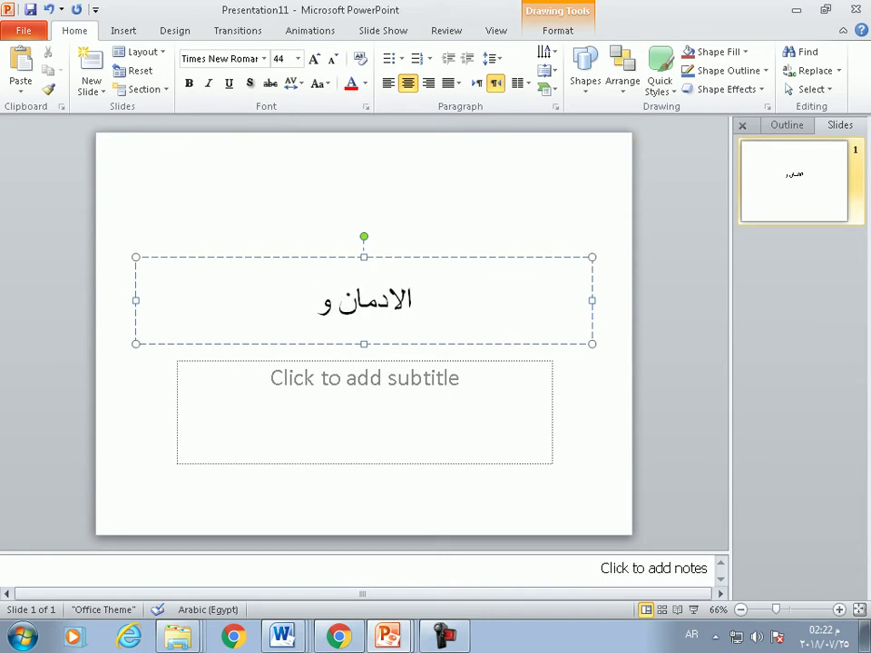
{"action": "type", "text": " تأثيره علي الفرد والمجتمع"}
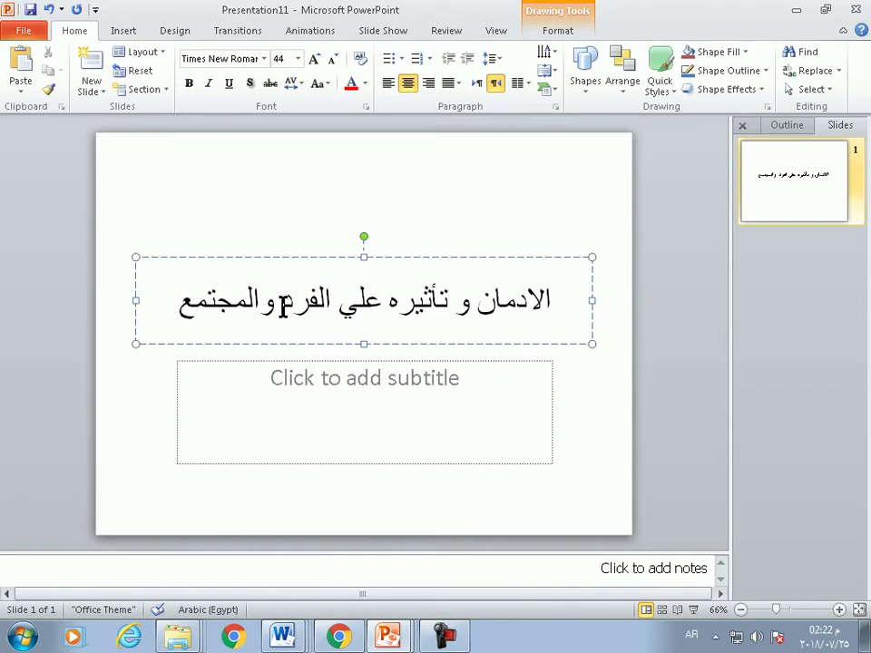
Enter 'اعداد' in the subtitle placeholder, then deselect it
{"action": "left_click", "coordinate": [359, 381]}
{"action": "type", "text": "اعداد"}
{"action": "key", "text": "Return"}
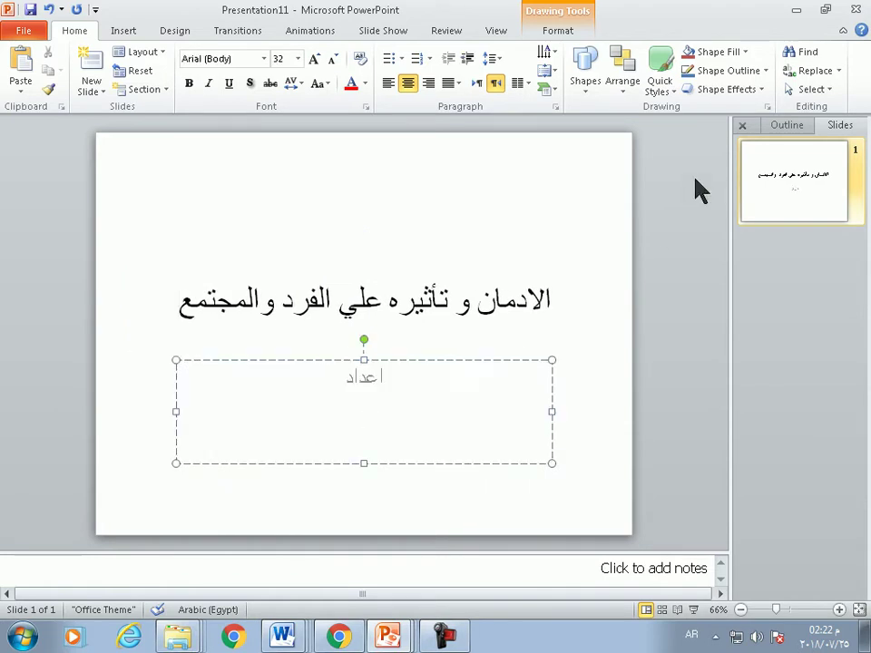
{"action": "left_click", "coordinate": [616, 186]}
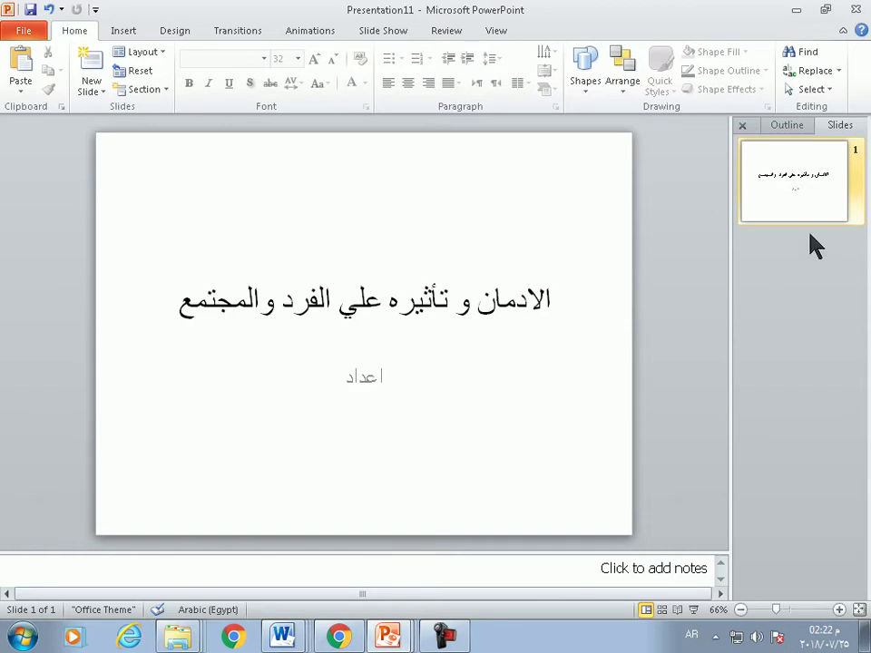
Search Office.com clip art for 'ادمان' and insert the people-at-a-table picture
{"action": "left_click", "coordinate": [124, 30]}
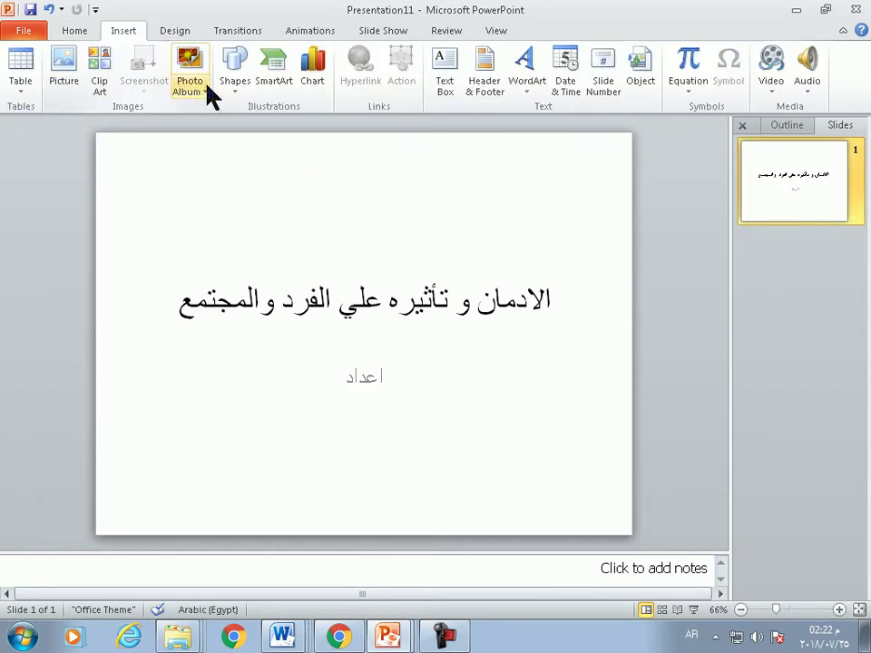
{"action": "left_click", "coordinate": [69, 71]}
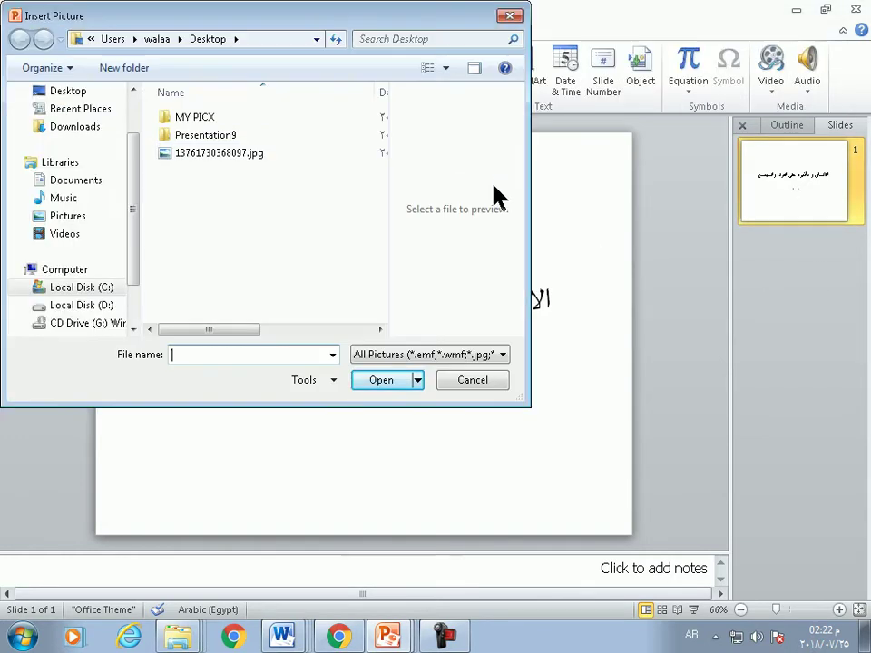
{"action": "left_click", "coordinate": [510, 16]}
{"action": "left_click", "coordinate": [99, 69]}
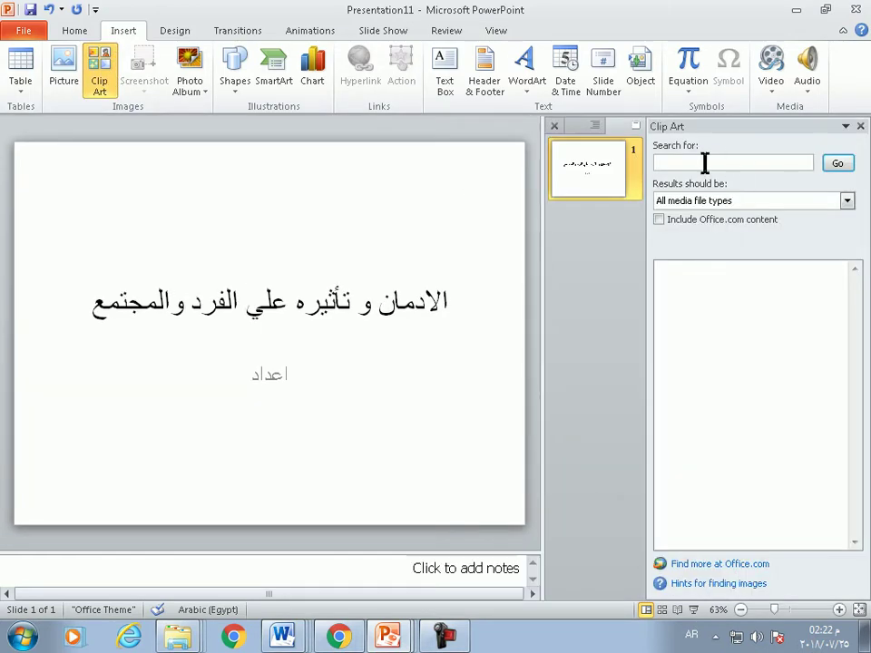
{"action": "left_click", "coordinate": [660, 219]}
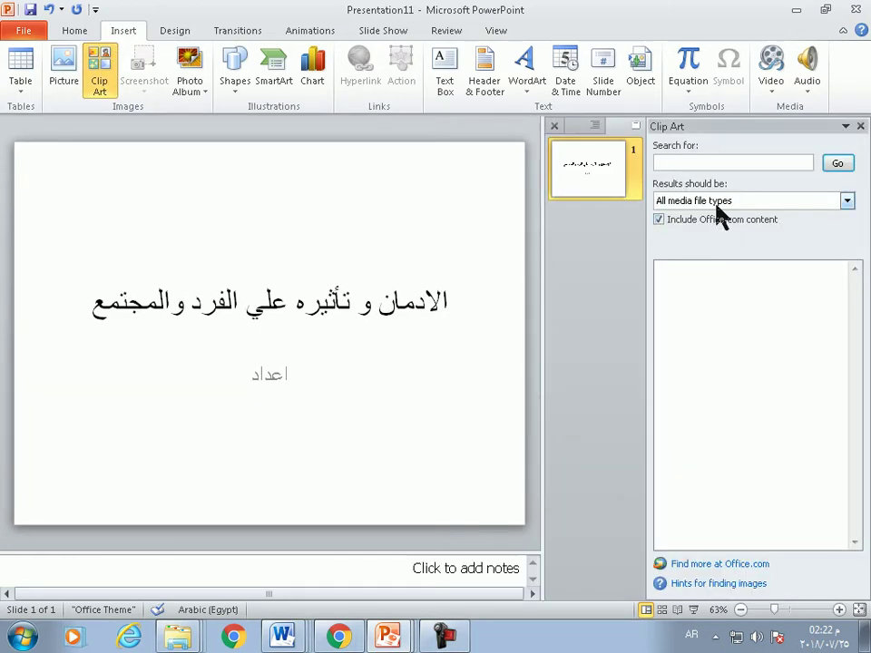
{"action": "type", "text": "ادمان"}
{"action": "left_click", "coordinate": [843, 166]}
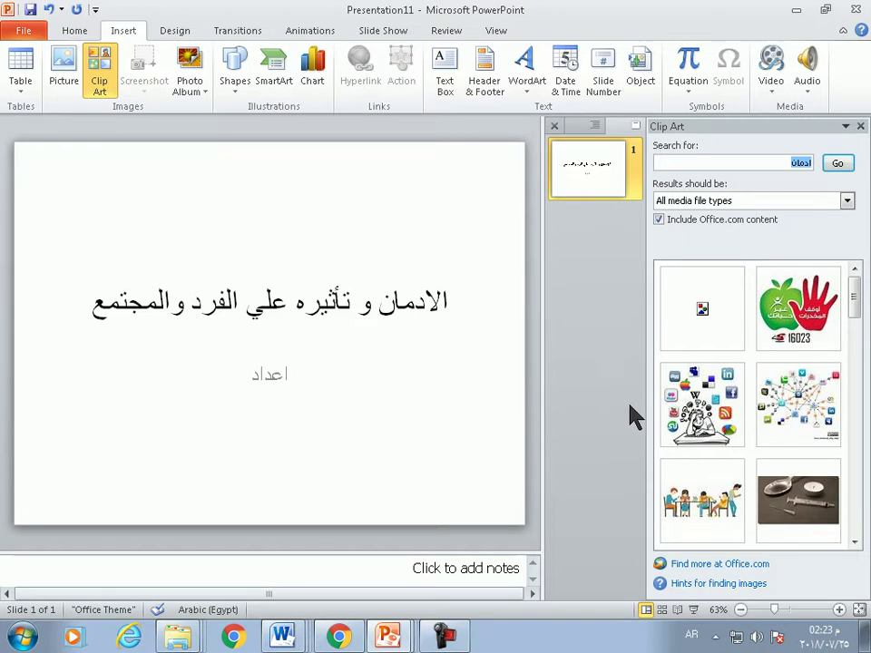
{"action": "mouse_move", "coordinate": [702, 501]}
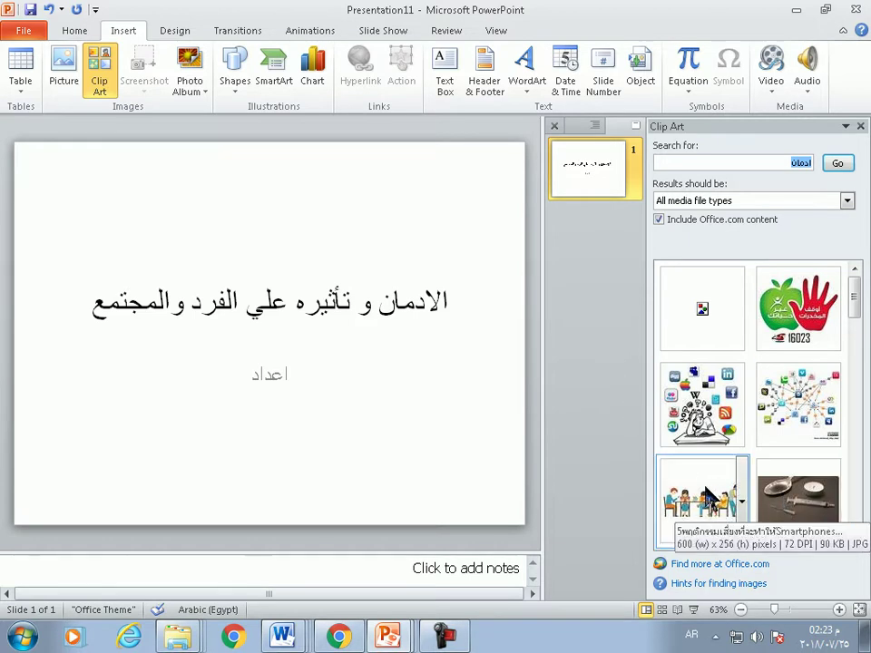
{"action": "left_click", "coordinate": [703, 501]}
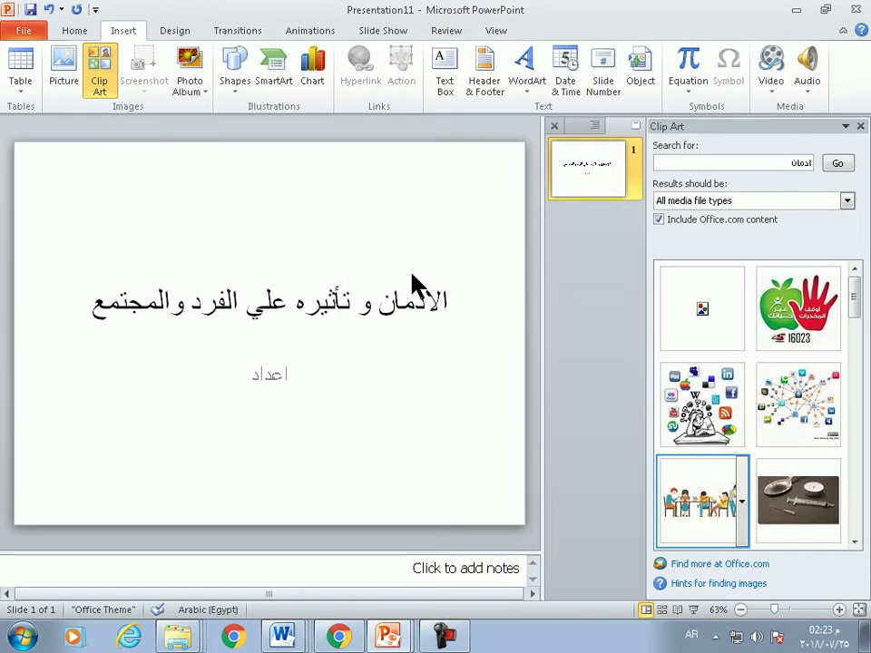
{"action": "left_click", "coordinate": [670, 465]}
Enlarge the clip art to 9.96 × 23.34 cm, nearly full slide width
{"action": "left_click", "coordinate": [860, 127]}
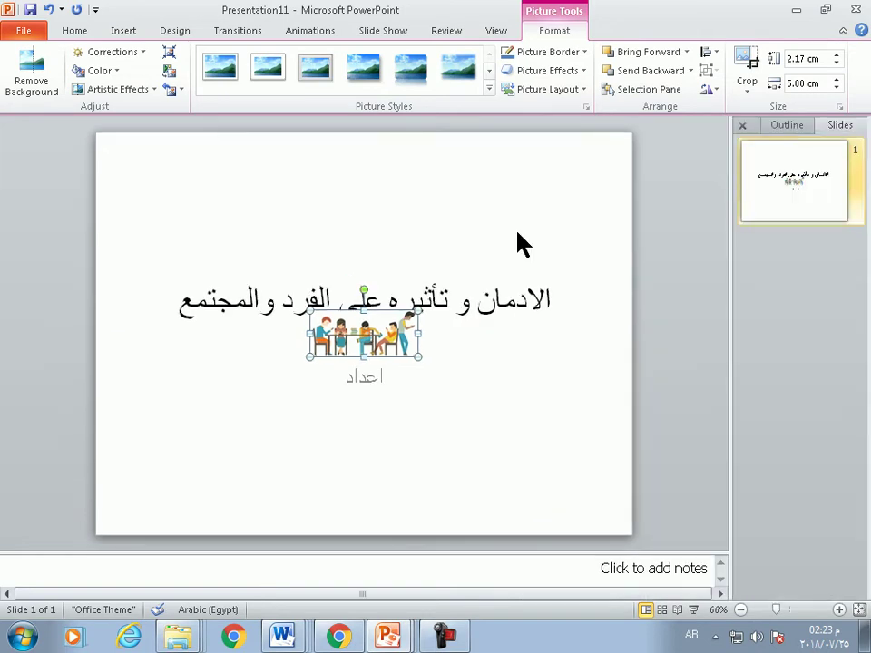
{"action": "key", "text": "shift+Up"}
{"action": "key", "text": "shift+Up"}
{"action": "key", "text": "shift+Up"}
{"action": "key", "text": "shift+Up"}
{"action": "key", "text": "shift+Up"}
{"action": "key", "text": "shift+Up"}
{"action": "key", "text": "shift+Up"}
{"action": "key", "text": "shift+Up"}
{"action": "key", "text": "shift+Up"}
{"action": "key", "text": "shift+Up"}
{"action": "key", "text": "shift+Up"}
{"action": "key", "text": "shift+Up"}
{"action": "key", "text": "shift+Up"}
{"action": "key", "text": "shift+Up"}
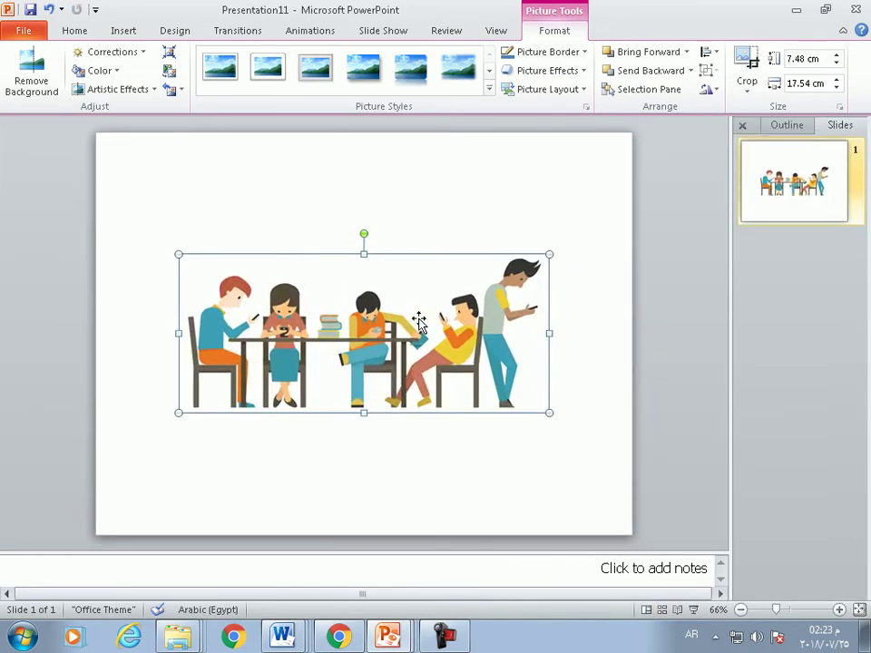
{"action": "key", "text": "shift+Up"}
{"action": "key", "text": "shift+Up"}
{"action": "key", "text": "shift+Up"}
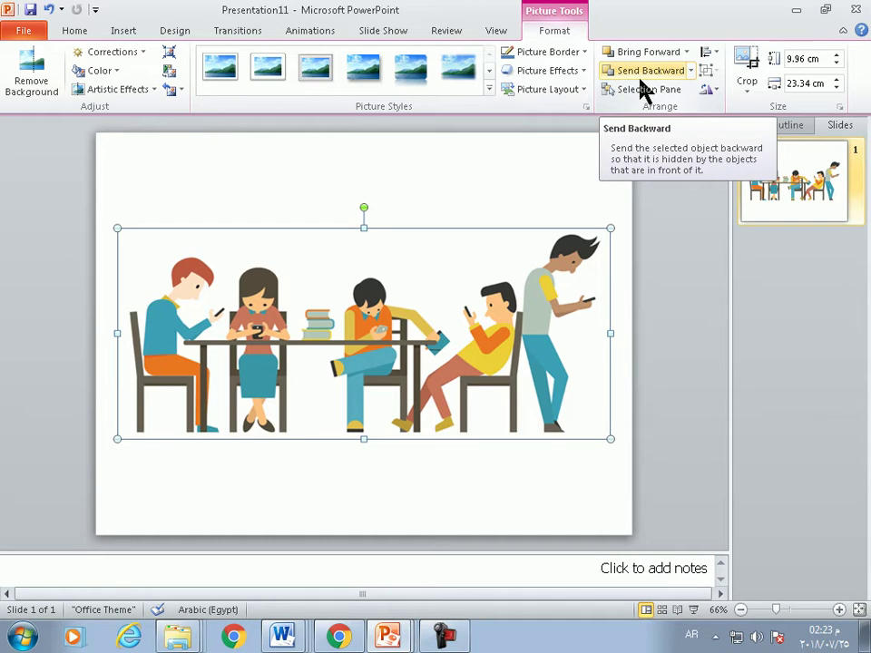
Send the picture to the back behind the title text
{"action": "right_click", "coordinate": [500, 259]}
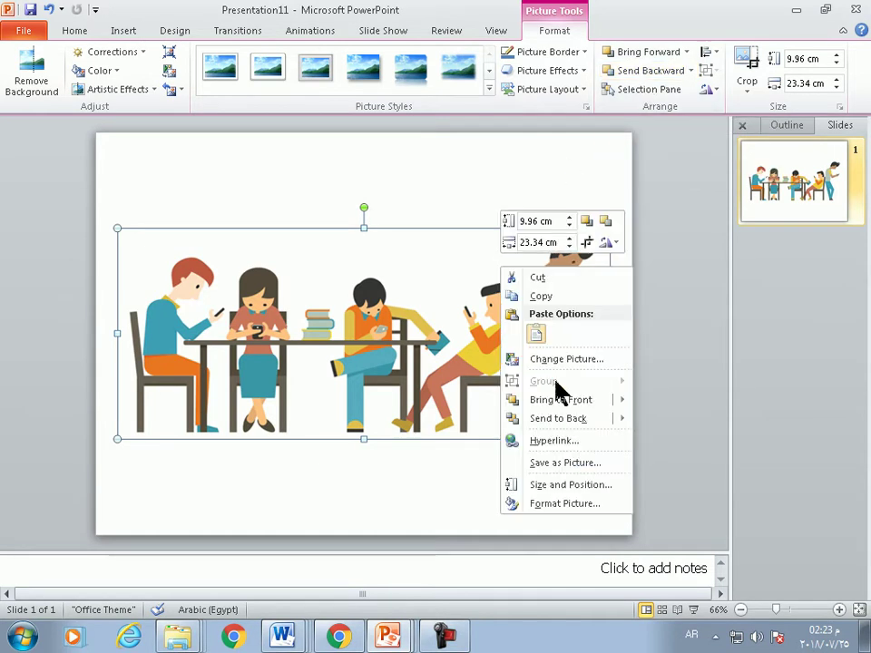
{"action": "left_click", "coordinate": [451, 277]}
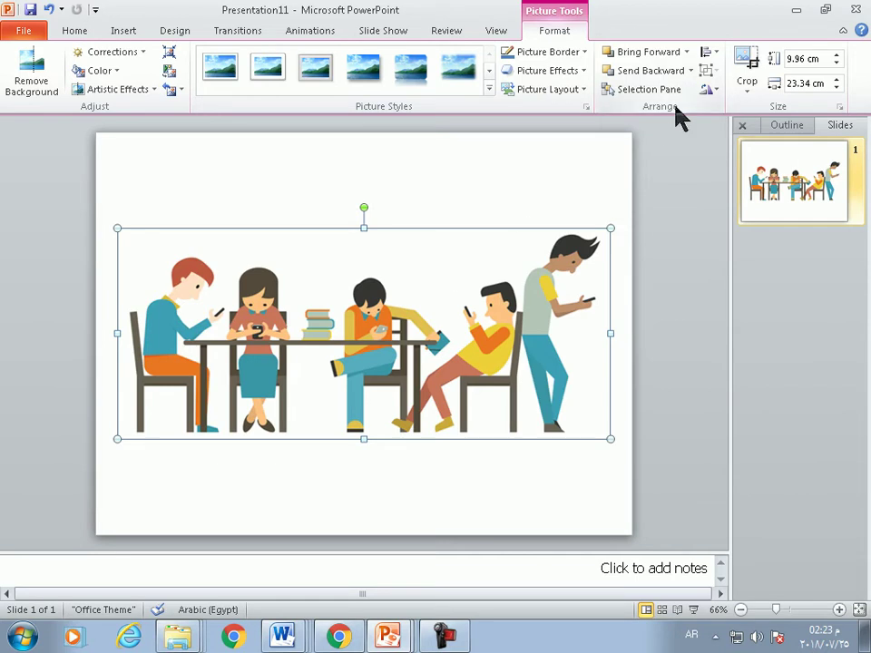
{"action": "left_click", "coordinate": [691, 73]}
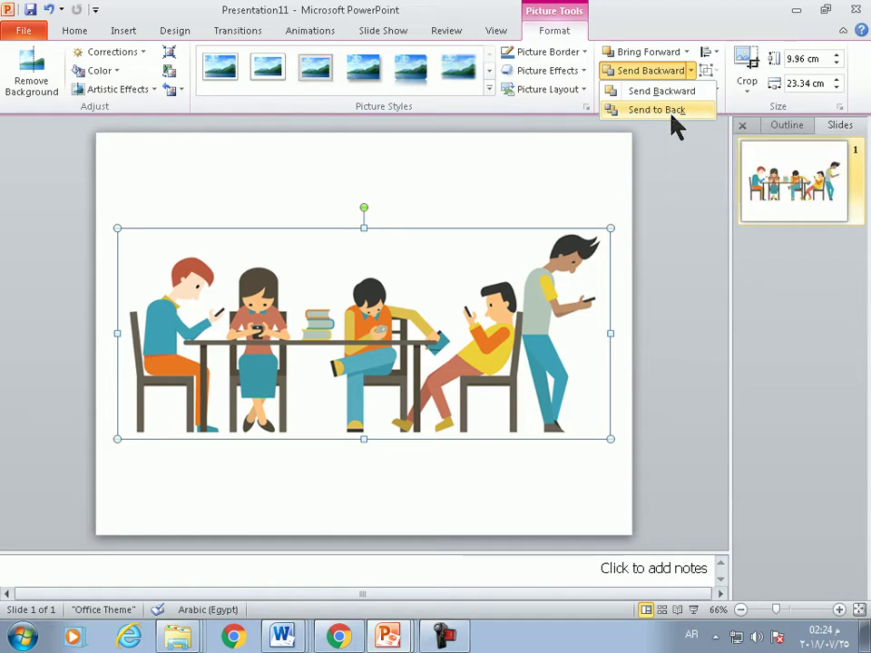
{"action": "left_click", "coordinate": [670, 111]}
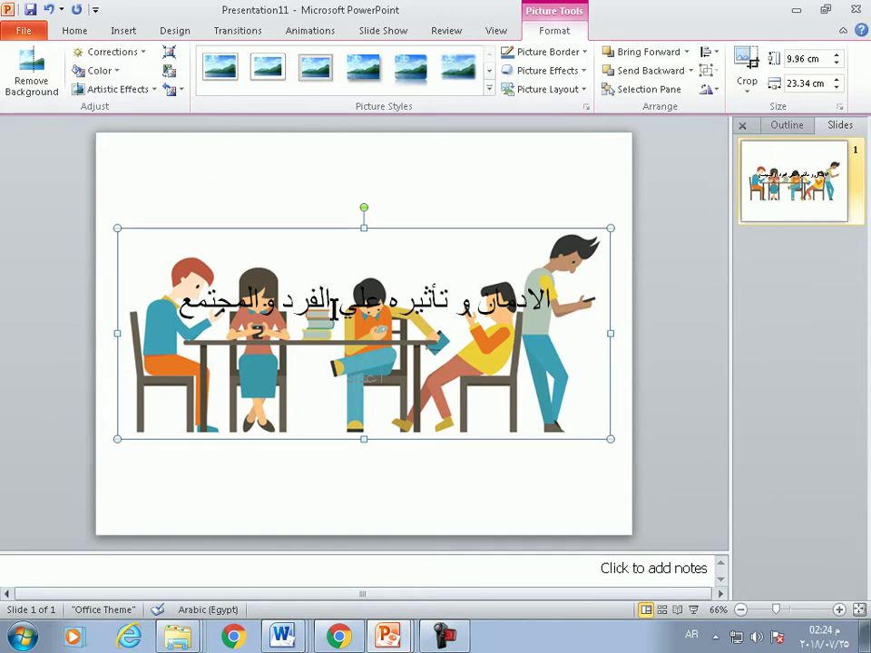
Recolor the picture with the pale Washout swatch and check the faded result
{"action": "left_click", "coordinate": [113, 77]}
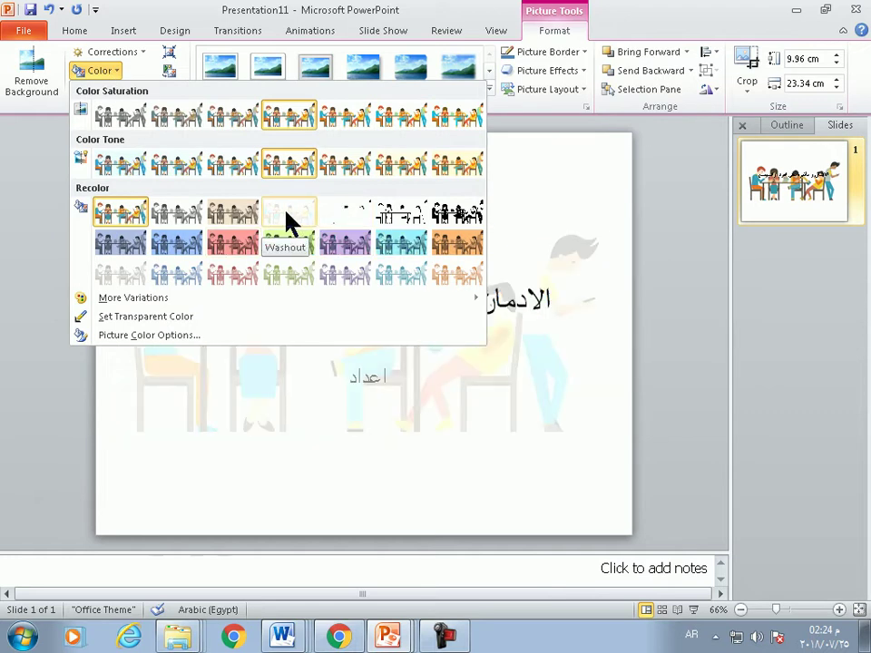
{"action": "left_click", "coordinate": [123, 280]}
{"action": "left_click", "coordinate": [274, 481]}
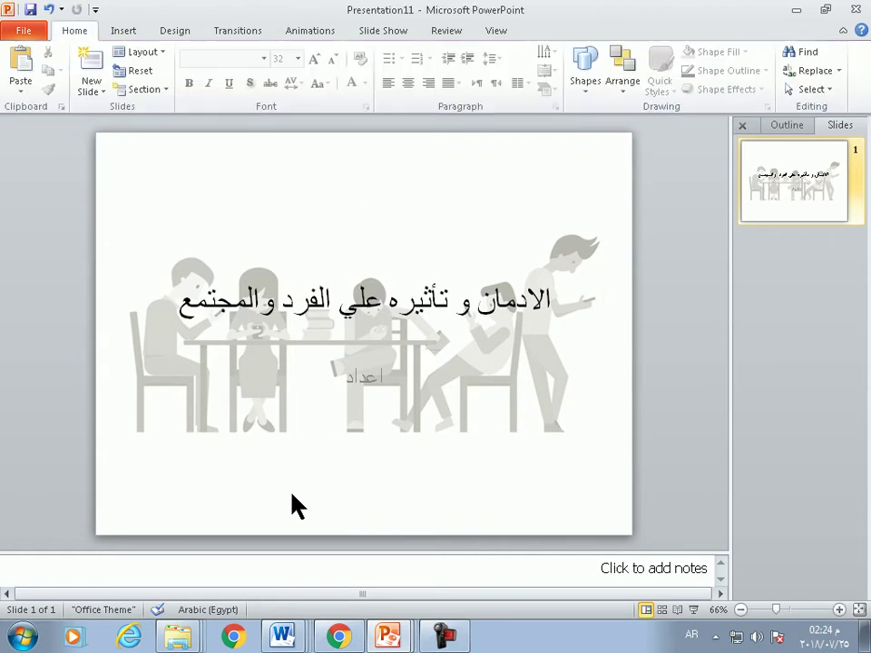
{"action": "left_click", "coordinate": [424, 398]}
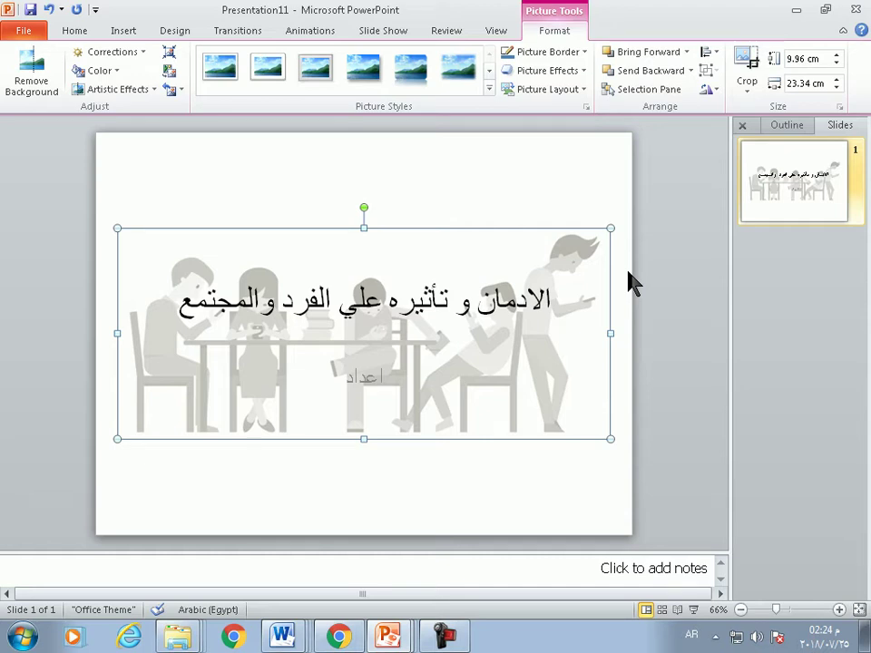
Bring up ICDL Power Point.docx and scroll to its Slide Master explanation page
{"action": "left_click", "coordinate": [302, 626]}
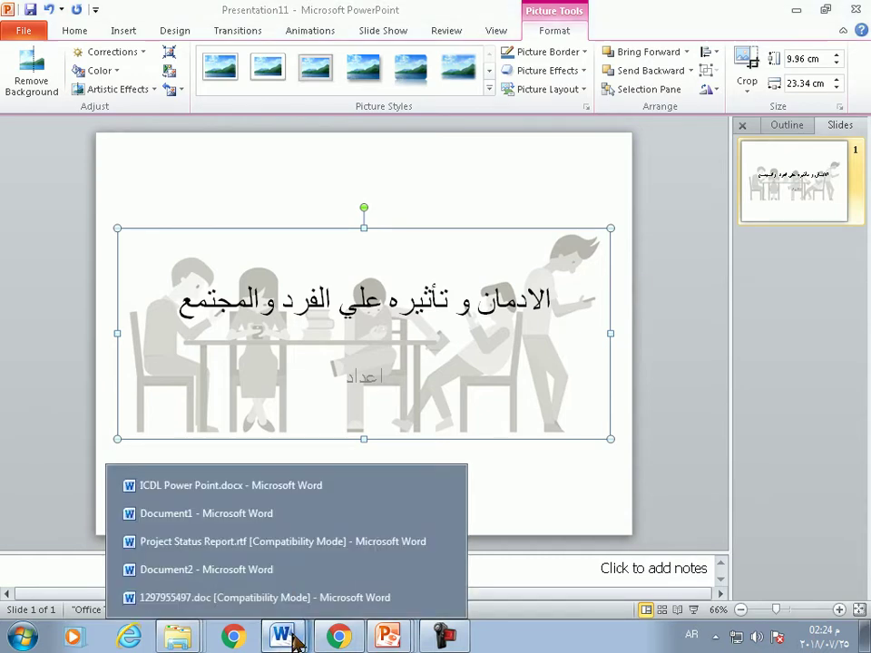
{"action": "left_click", "coordinate": [218, 486]}
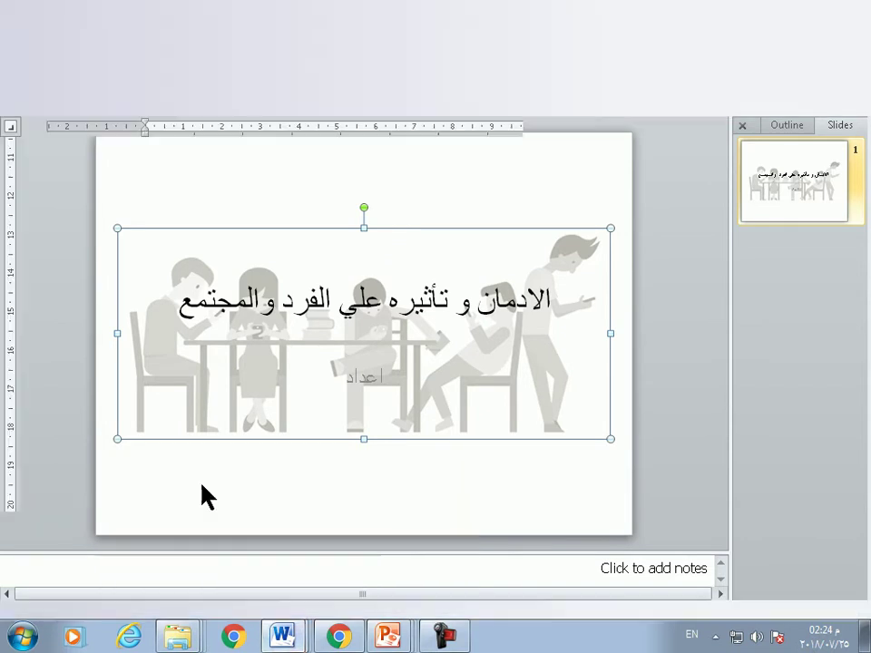
{"action": "scroll", "coordinate": [340, 412], "scroll_direction": "down", "scroll_amount": 5}
{"action": "scroll", "coordinate": [381, 406], "scroll_direction": "down", "scroll_amount": 10}
{"action": "scroll", "coordinate": [385, 404], "scroll_direction": "down", "scroll_amount": 10}
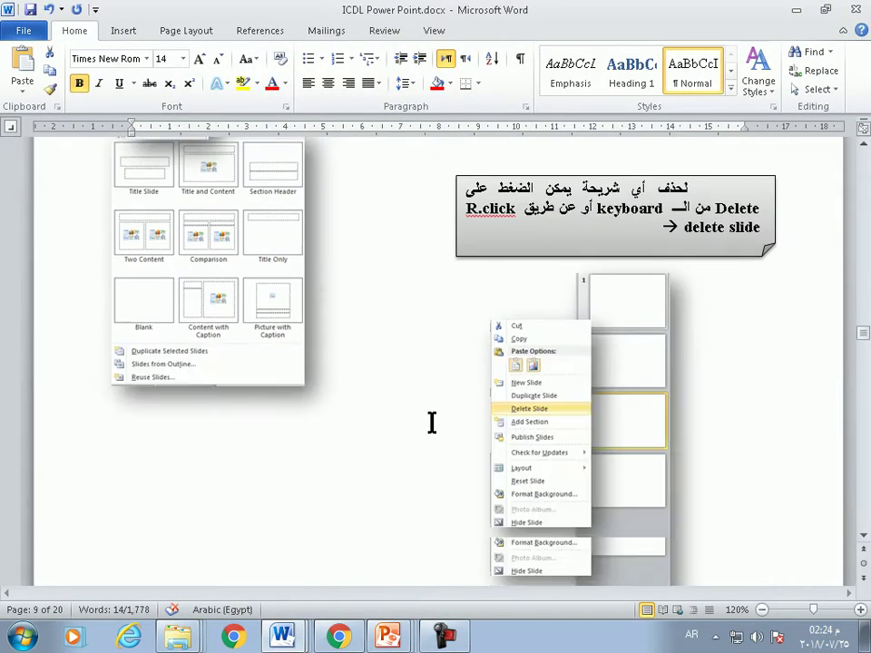
{"action": "scroll", "coordinate": [432, 418], "scroll_direction": "down", "scroll_amount": 10}
{"action": "scroll", "coordinate": [434, 424], "scroll_direction": "down", "scroll_amount": 5}
{"action": "scroll", "coordinate": [435, 424], "scroll_direction": "down", "scroll_amount": 8}
{"action": "scroll", "coordinate": [434, 426], "scroll_direction": "down", "scroll_amount": 3}
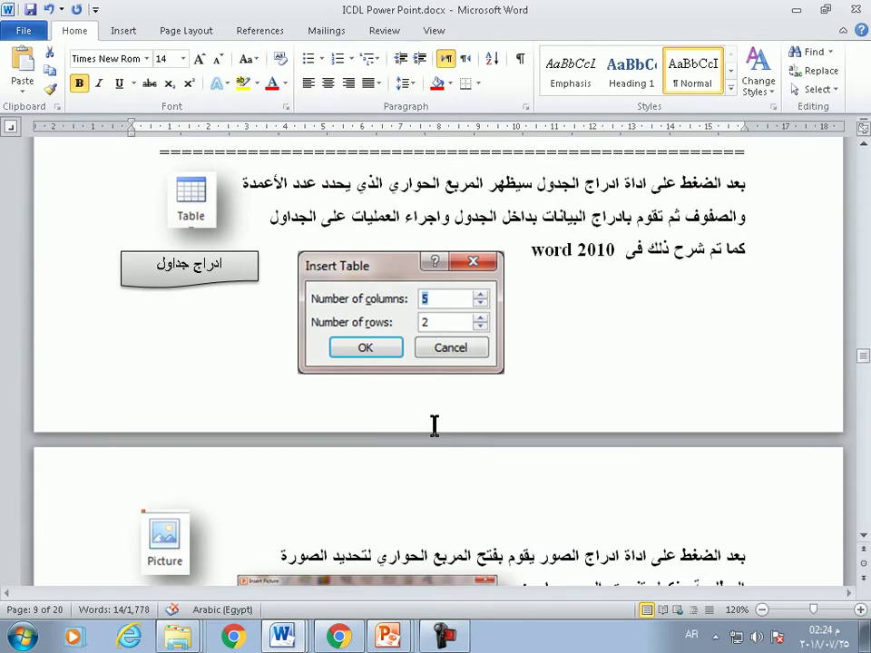
{"action": "scroll", "coordinate": [435, 424], "scroll_direction": "down", "scroll_amount": 5}
{"action": "scroll", "coordinate": [435, 424], "scroll_direction": "down", "scroll_amount": 3}
{"action": "scroll", "coordinate": [435, 425], "scroll_direction": "down", "scroll_amount": 7}
{"action": "scroll", "coordinate": [435, 424], "scroll_direction": "down", "scroll_amount": 5}
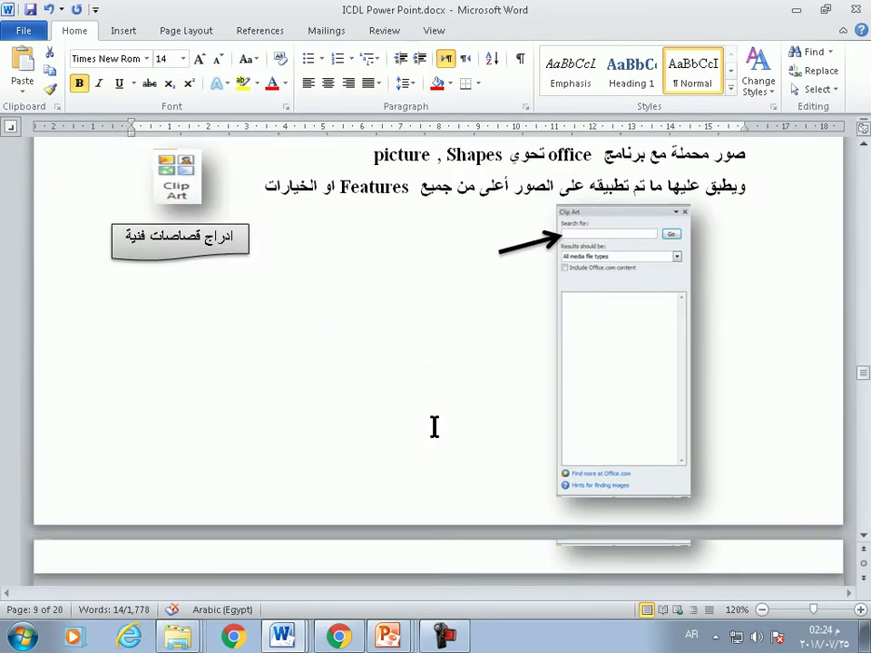
{"action": "scroll", "coordinate": [435, 425], "scroll_direction": "down", "scroll_amount": 7}
{"action": "scroll", "coordinate": [435, 428], "scroll_direction": "down", "scroll_amount": 7}
{"action": "scroll", "coordinate": [435, 430], "scroll_direction": "down", "scroll_amount": 5}
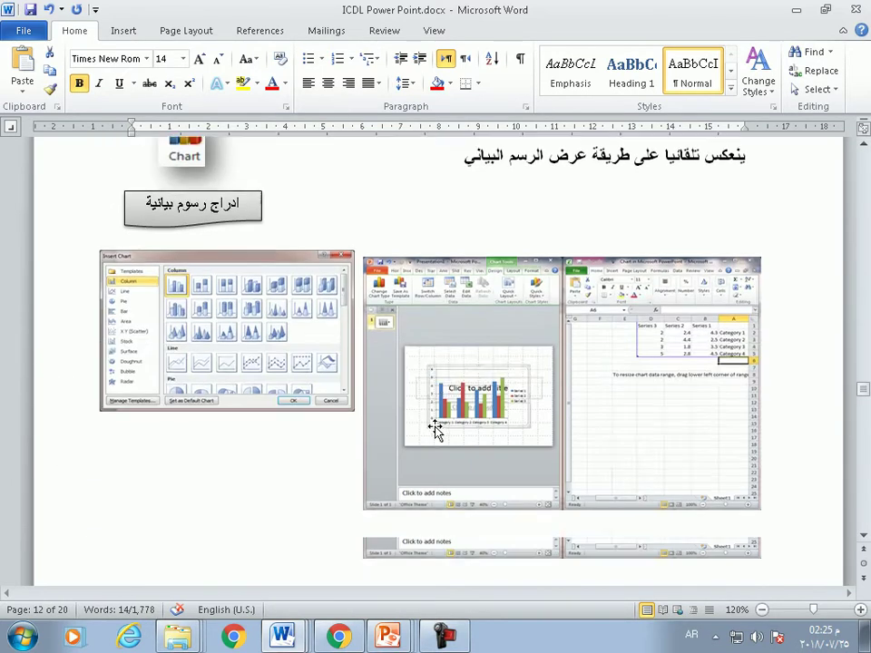
{"action": "scroll", "coordinate": [436, 429], "scroll_direction": "down", "scroll_amount": 8}
{"action": "scroll", "coordinate": [435, 429], "scroll_direction": "down", "scroll_amount": 2}
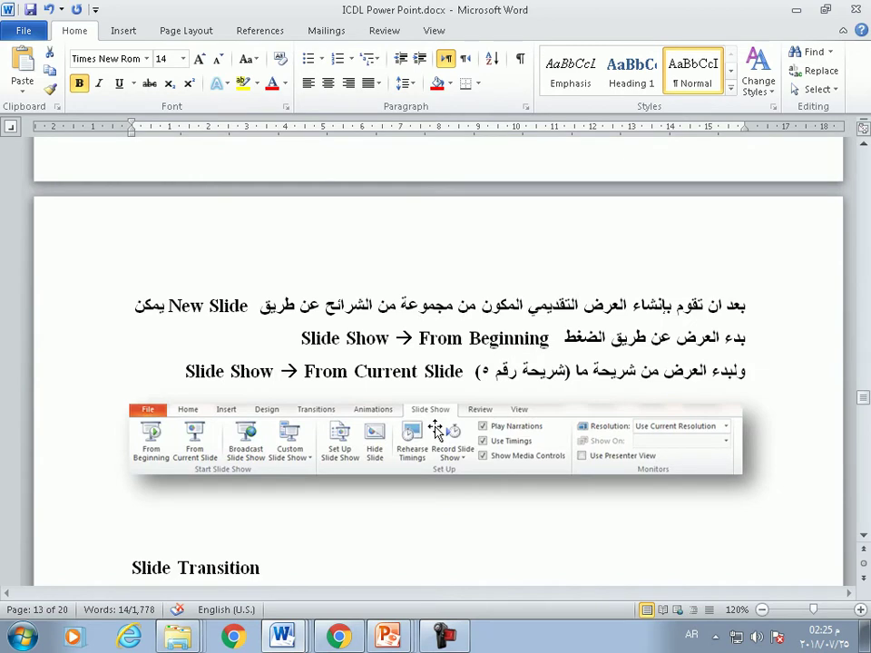
{"action": "scroll", "coordinate": [435, 429], "scroll_direction": "down", "scroll_amount": 4}
{"action": "scroll", "coordinate": [435, 428], "scroll_direction": "down", "scroll_amount": 3}
{"action": "scroll", "coordinate": [434, 426], "scroll_direction": "down", "scroll_amount": 4}
{"action": "scroll", "coordinate": [434, 426], "scroll_direction": "down", "scroll_amount": 5}
{"action": "scroll", "coordinate": [434, 426], "scroll_direction": "down", "scroll_amount": 2}
{"action": "scroll", "coordinate": [434, 425], "scroll_direction": "down", "scroll_amount": 4}
{"action": "scroll", "coordinate": [432, 423], "scroll_direction": "down", "scroll_amount": 4}
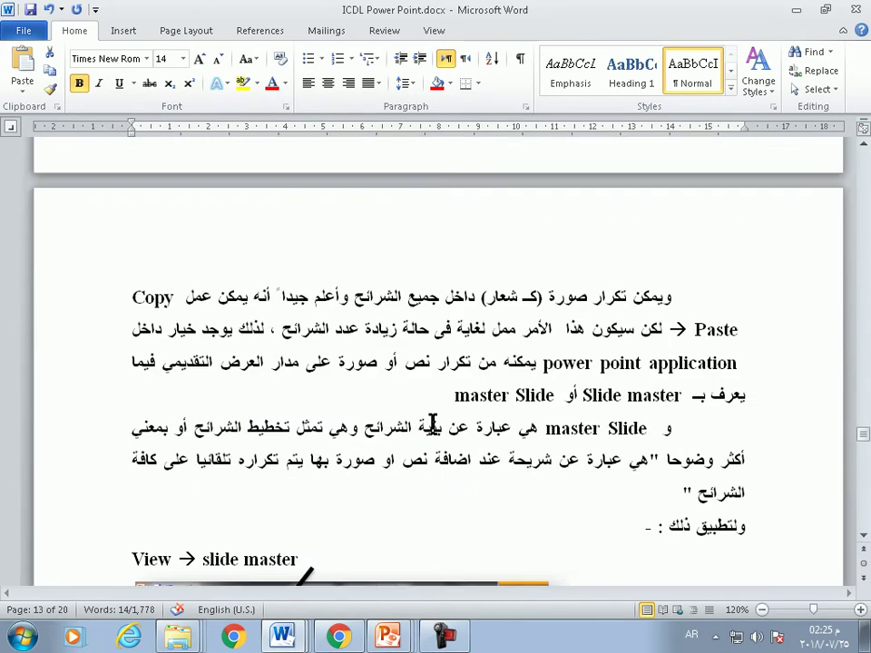
{"action": "scroll", "coordinate": [433, 424], "scroll_direction": "down", "scroll_amount": 4}
{"action": "scroll", "coordinate": [434, 428], "scroll_direction": "up", "scroll_amount": 2}
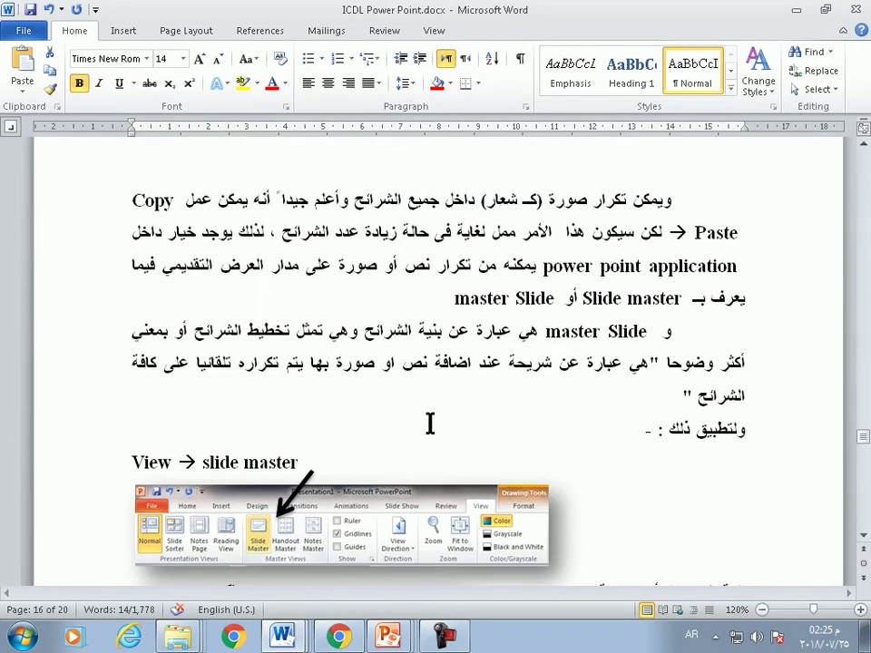
{"action": "scroll", "coordinate": [430, 424], "scroll_direction": "up", "scroll_amount": 1}
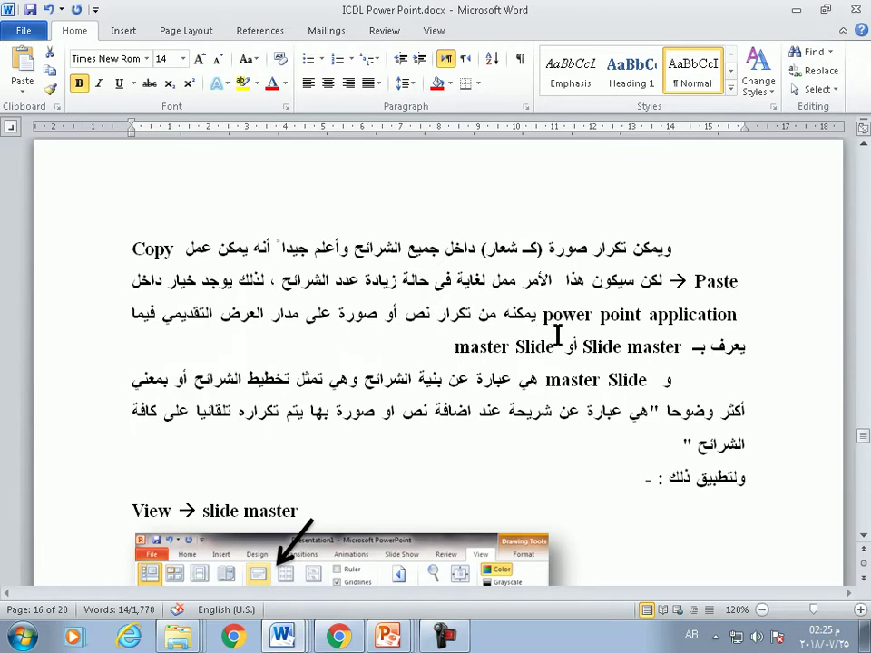
{"action": "left_click_drag", "start_coordinate": [553, 347], "coordinate": [543, 351]}
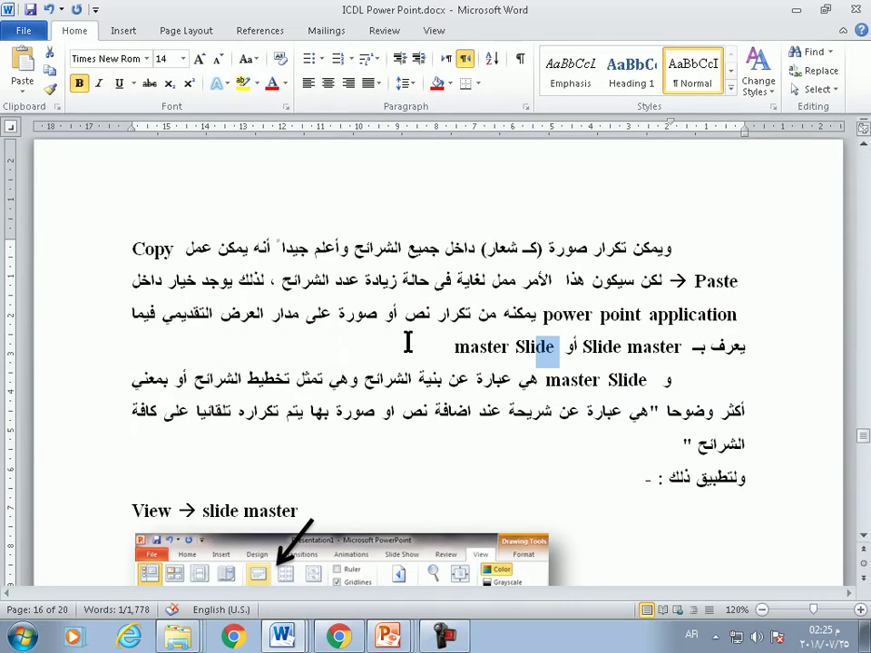
{"action": "scroll", "coordinate": [358, 294], "scroll_direction": "down", "scroll_amount": 1}
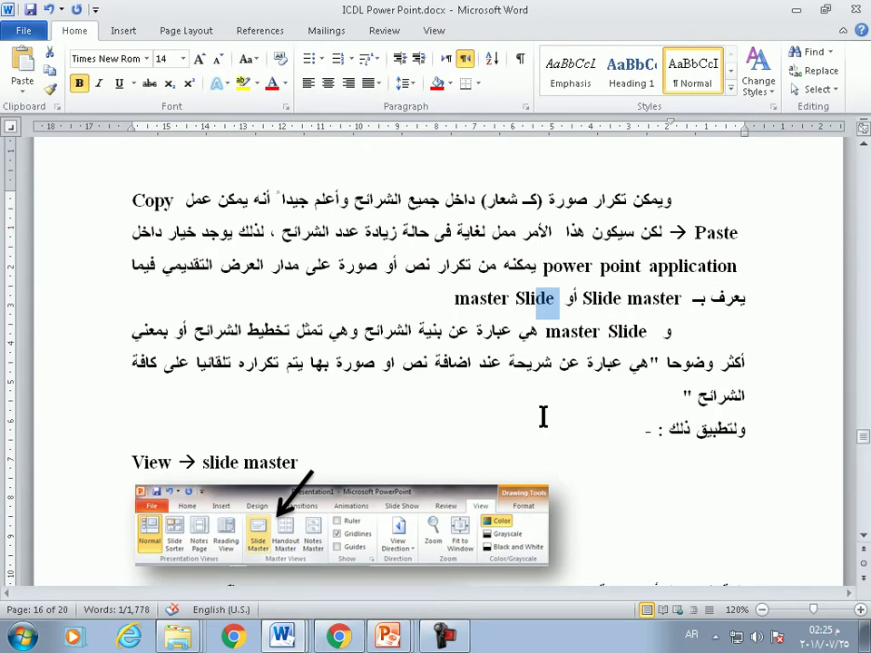
{"action": "scroll", "coordinate": [542, 417], "scroll_direction": "down", "scroll_amount": 1}
{"action": "scroll", "coordinate": [509, 405], "scroll_direction": "down", "scroll_amount": 1}
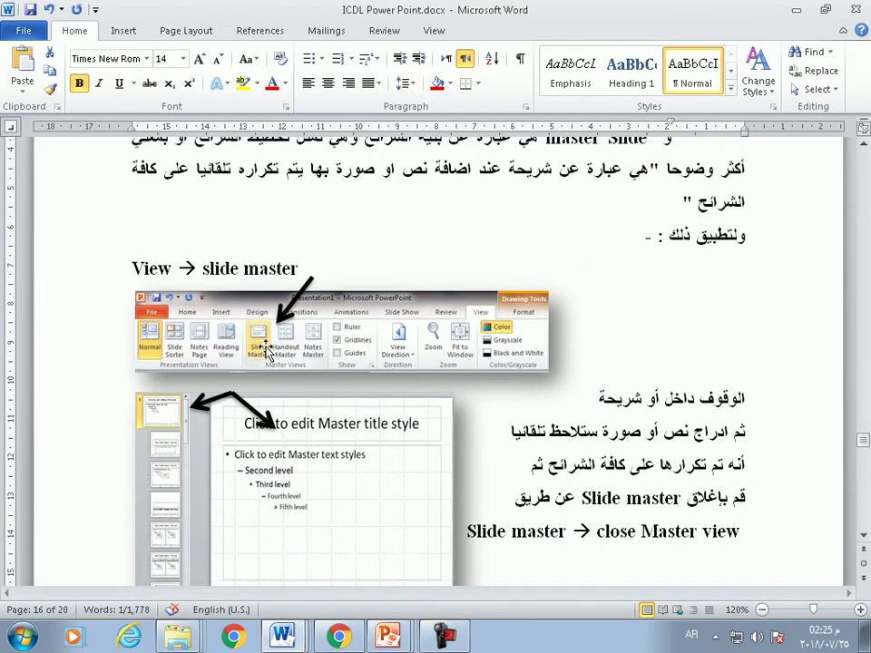
{"action": "scroll", "coordinate": [272, 344], "scroll_direction": "down", "scroll_amount": 1}
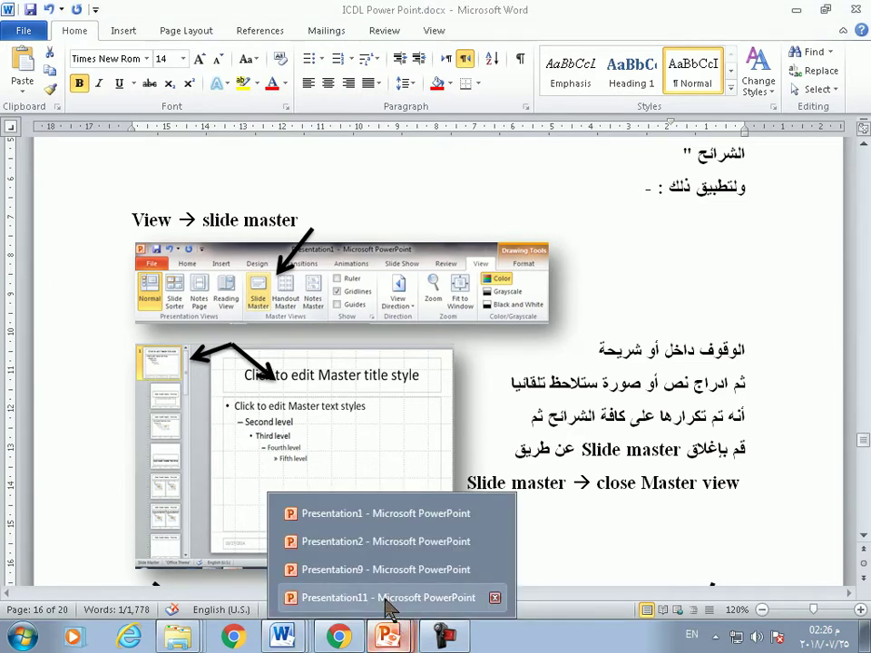
Cut the faded picture from the Presentation11 title slide and enter Slide Master view
{"action": "left_click", "coordinate": [388, 601]}
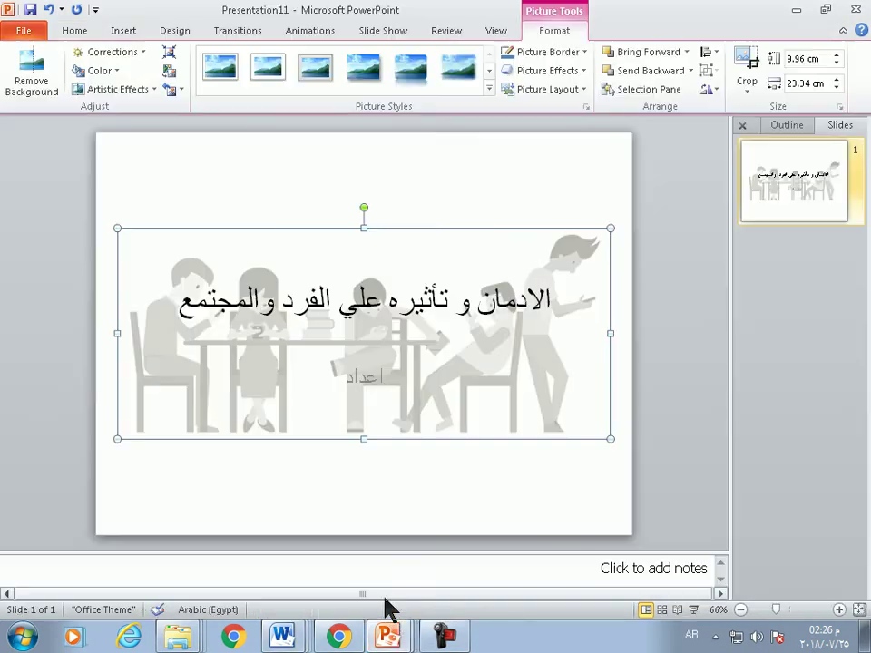
{"action": "right_click", "coordinate": [567, 332]}
{"action": "left_click", "coordinate": [599, 342]}
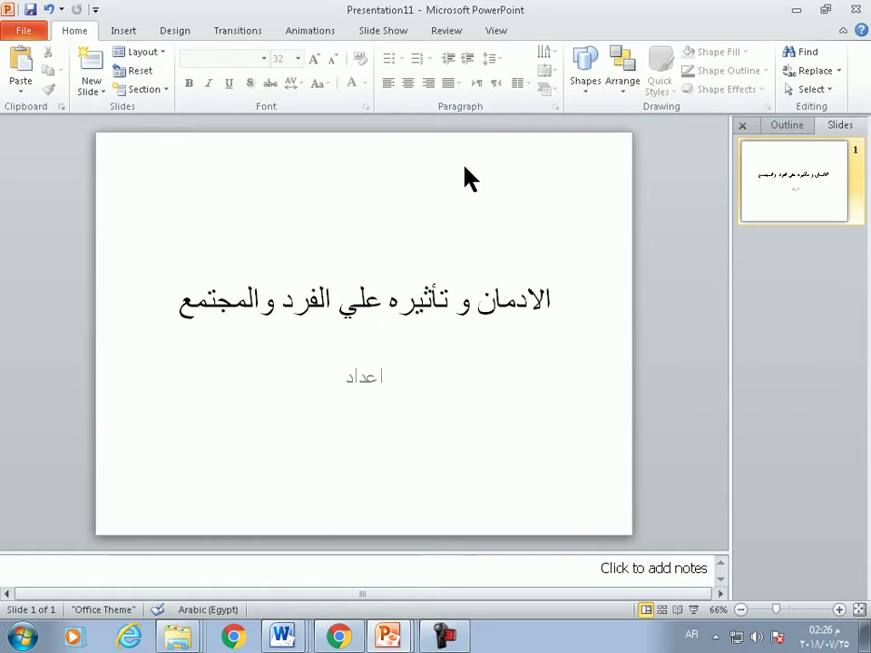
{"action": "left_click", "coordinate": [496, 30]}
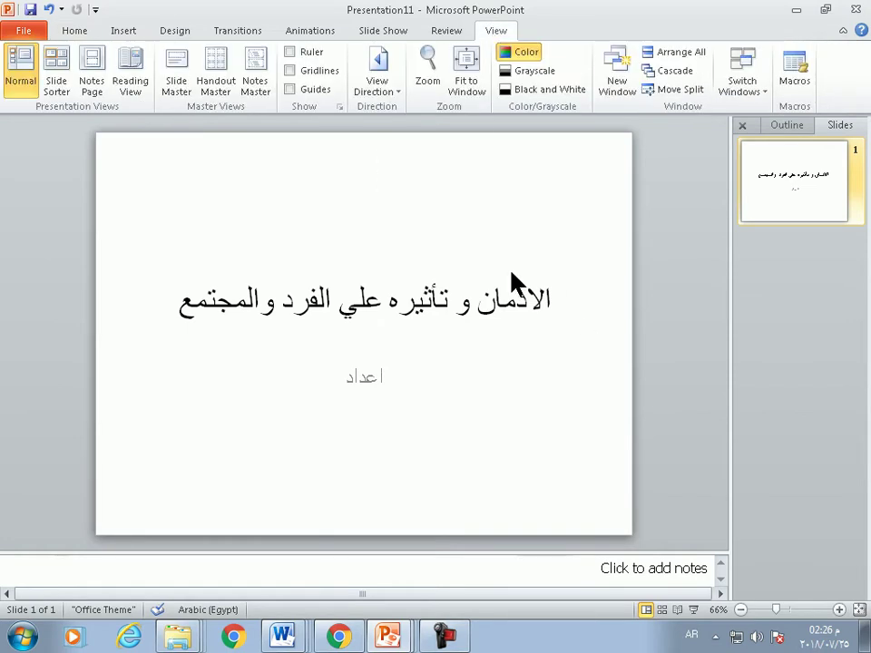
{"action": "left_click", "coordinate": [174, 98]}
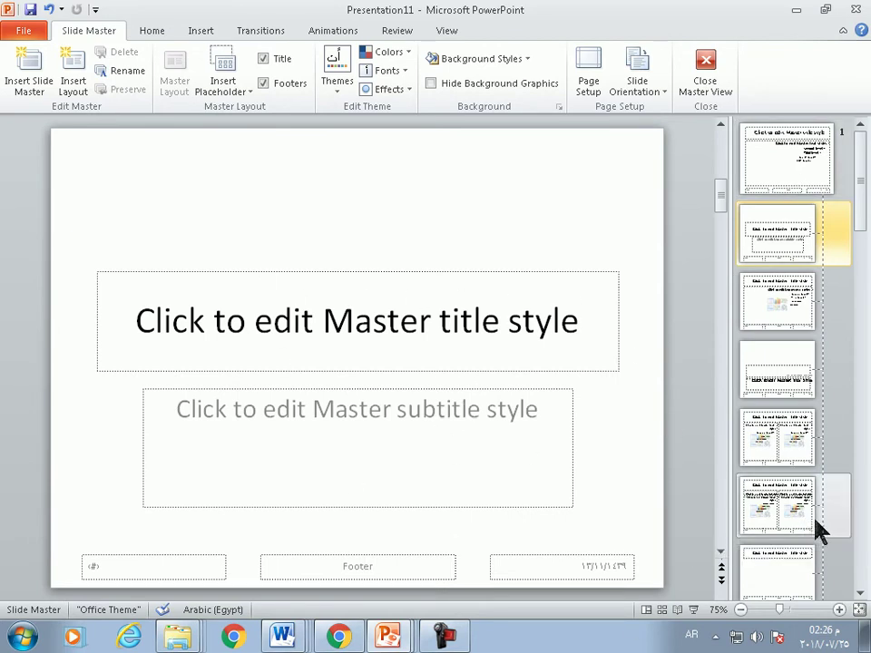
Paste the faded picture onto the top slide master and close Master View
{"action": "left_click", "coordinate": [785, 163]}
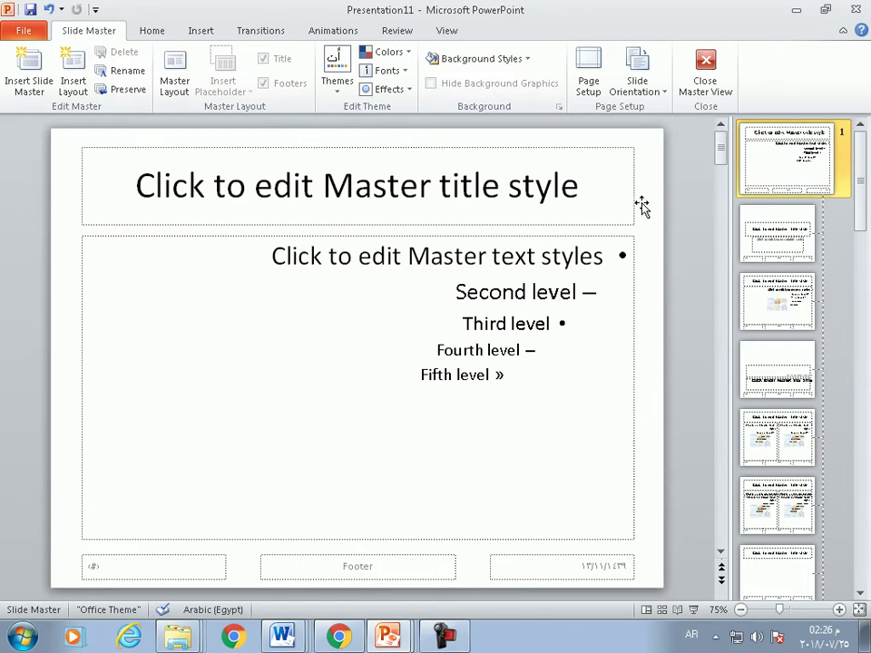
{"action": "key", "text": "ctrl+v"}
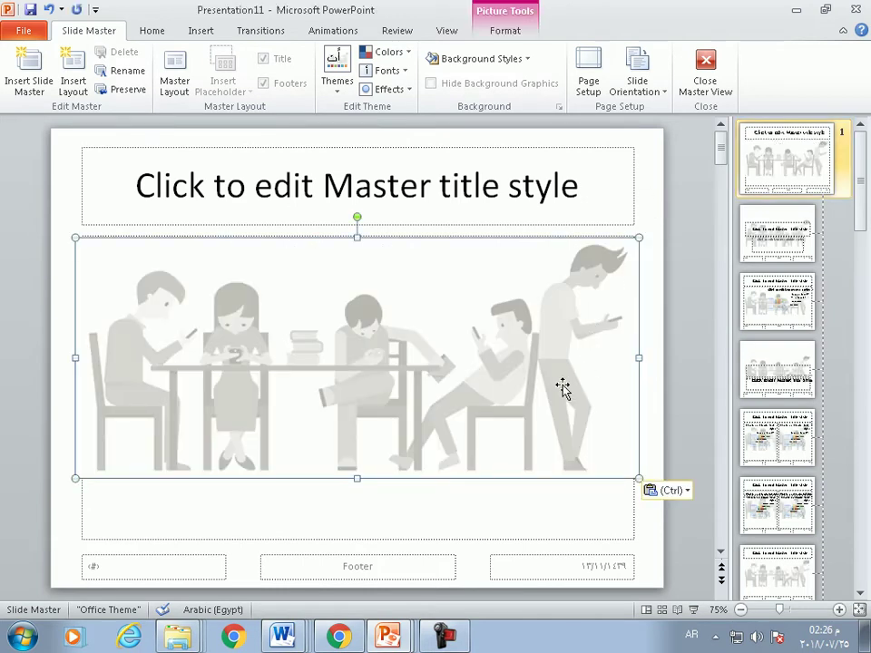
{"action": "left_click", "coordinate": [707, 81]}
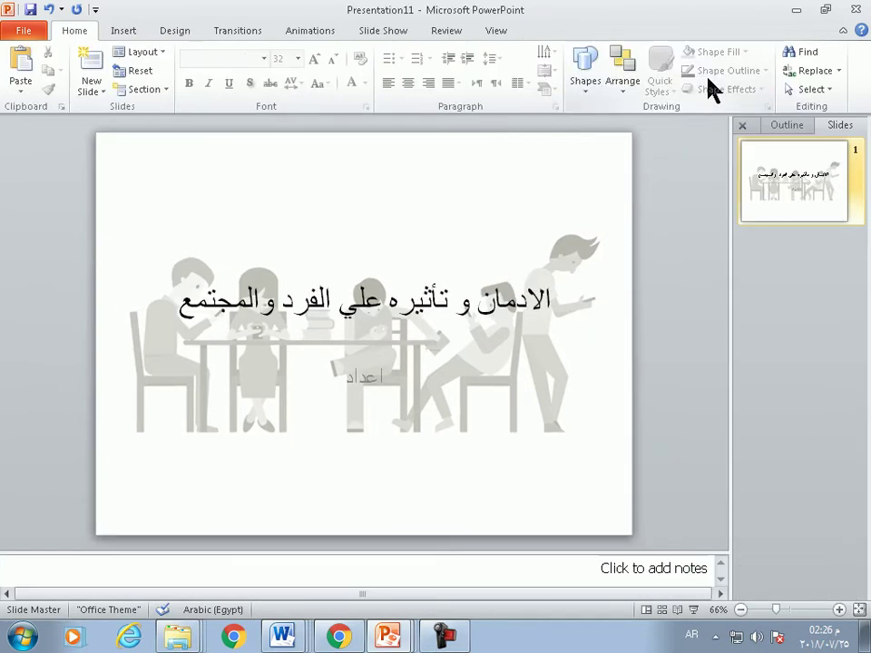
Add four new title-and-content slides, each inheriting the faded people picture background
{"action": "left_click", "coordinate": [100, 71]}
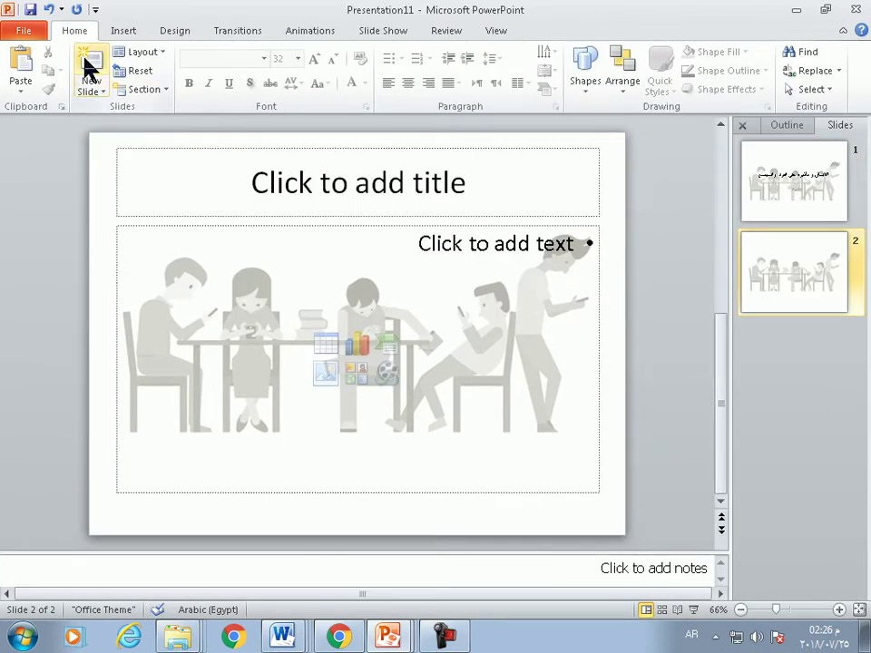
{"action": "left_click", "coordinate": [89, 73]}
{"action": "left_click", "coordinate": [88, 72]}
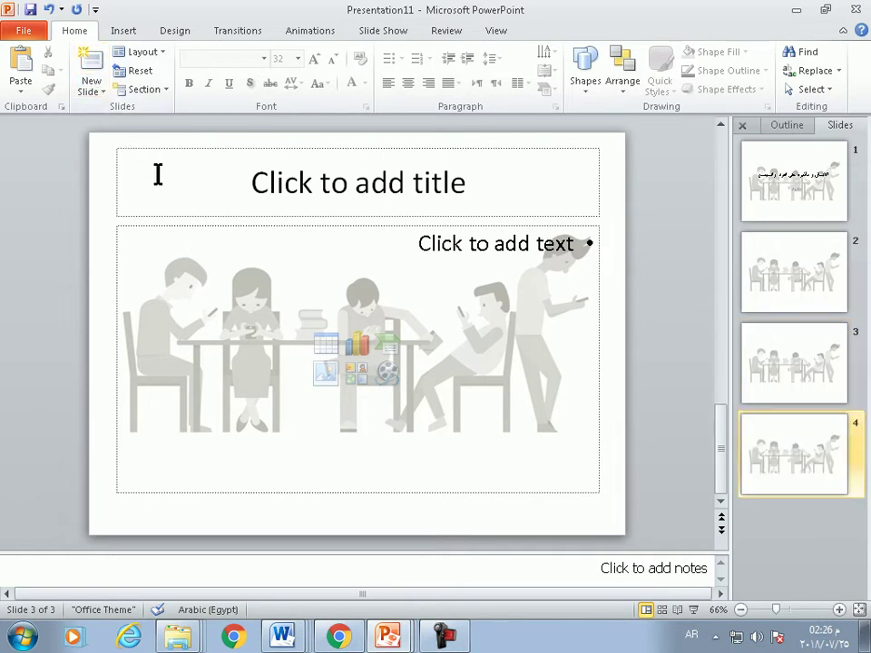
{"action": "left_click", "coordinate": [91, 59]}
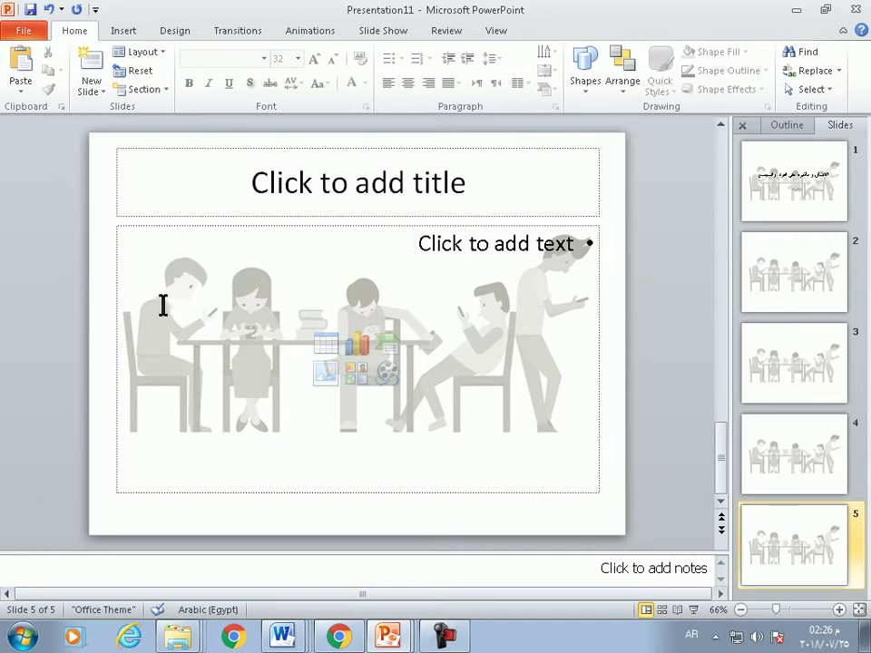
{"action": "left_click", "coordinate": [122, 31]}
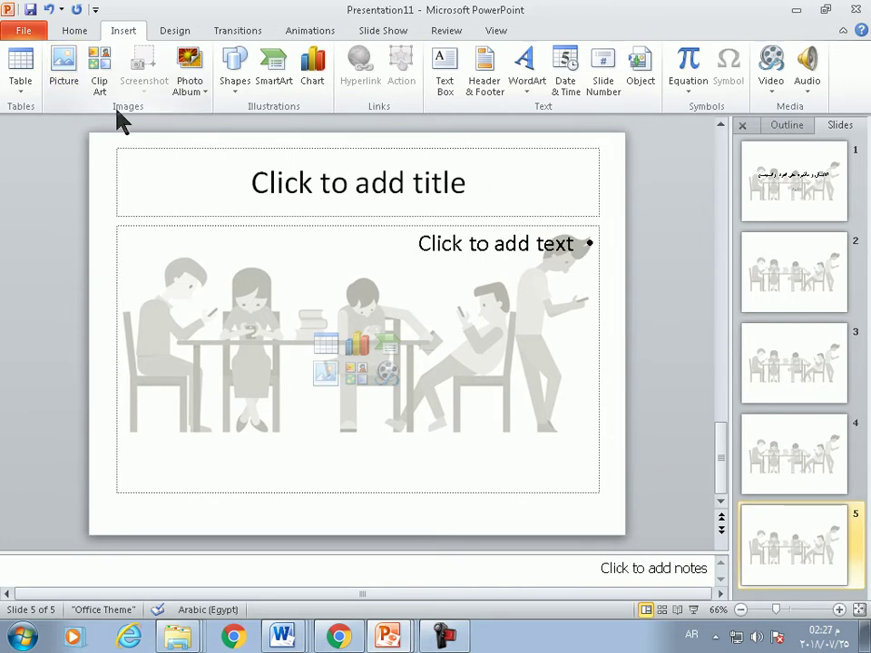
In Slide Master view, place the stressed-man cartoon clip art on the top-level master
{"action": "left_click", "coordinate": [494, 31]}
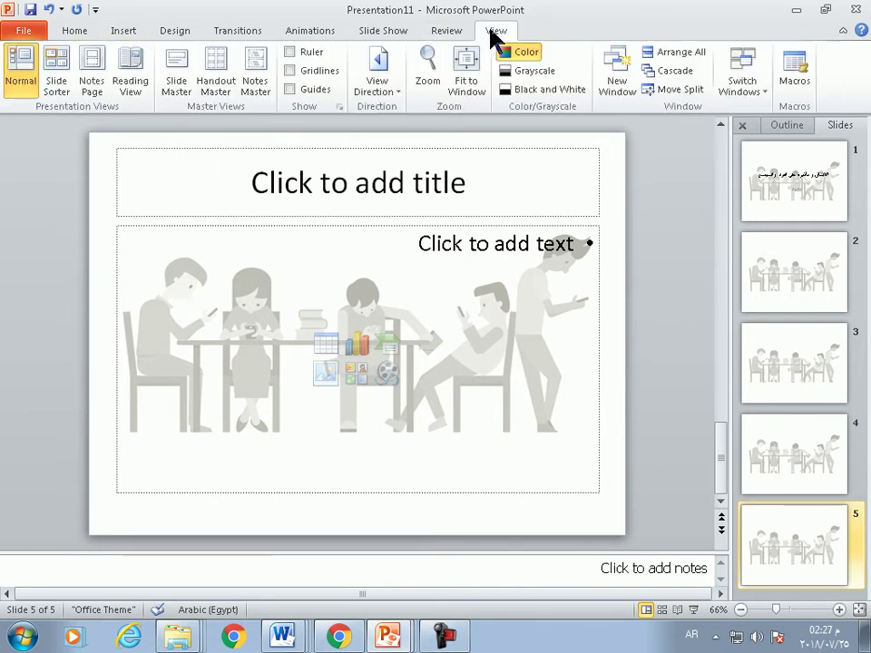
{"action": "left_click", "coordinate": [177, 70]}
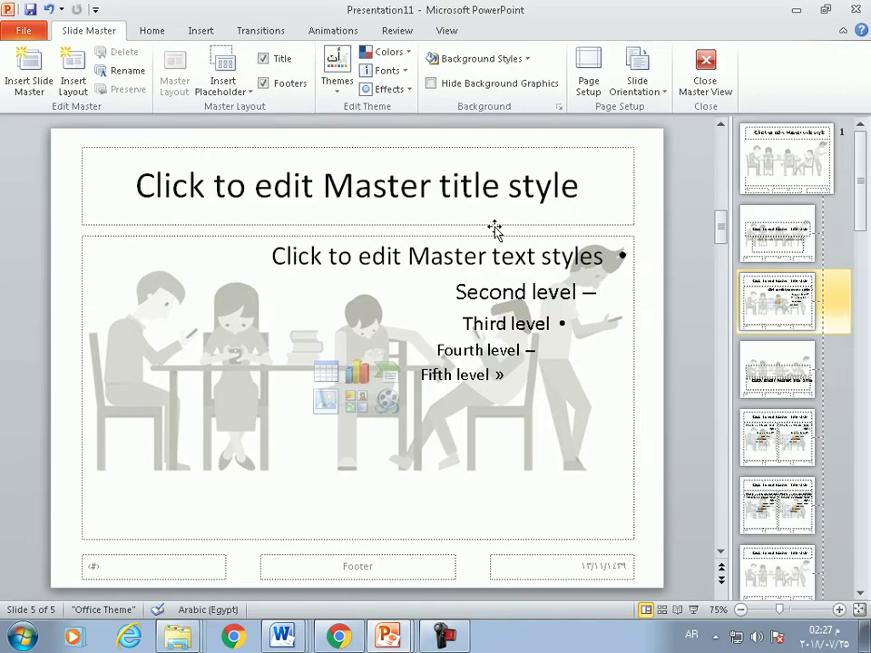
{"action": "left_click", "coordinate": [789, 172]}
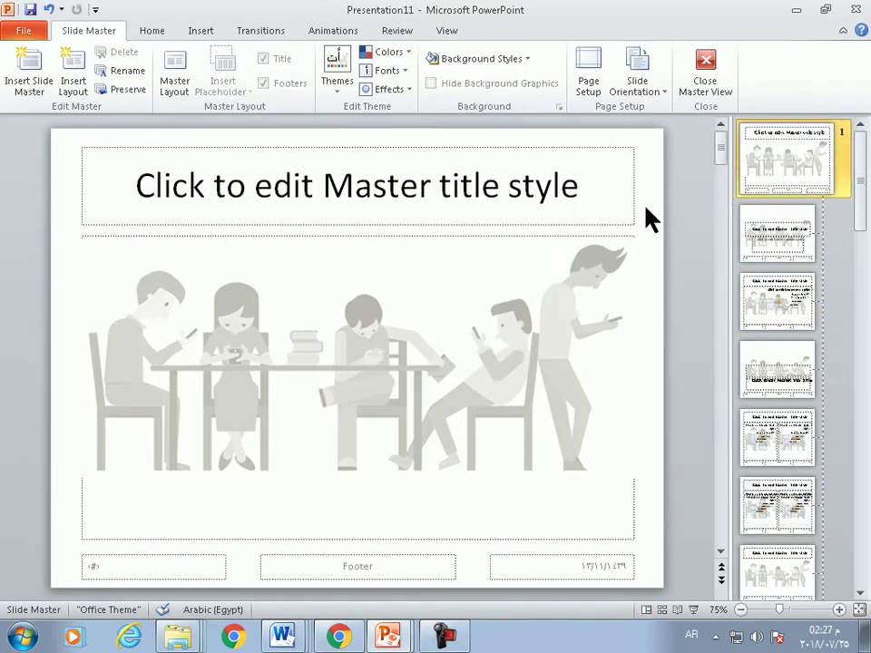
{"action": "left_click", "coordinate": [190, 30]}
{"action": "left_click", "coordinate": [98, 72]}
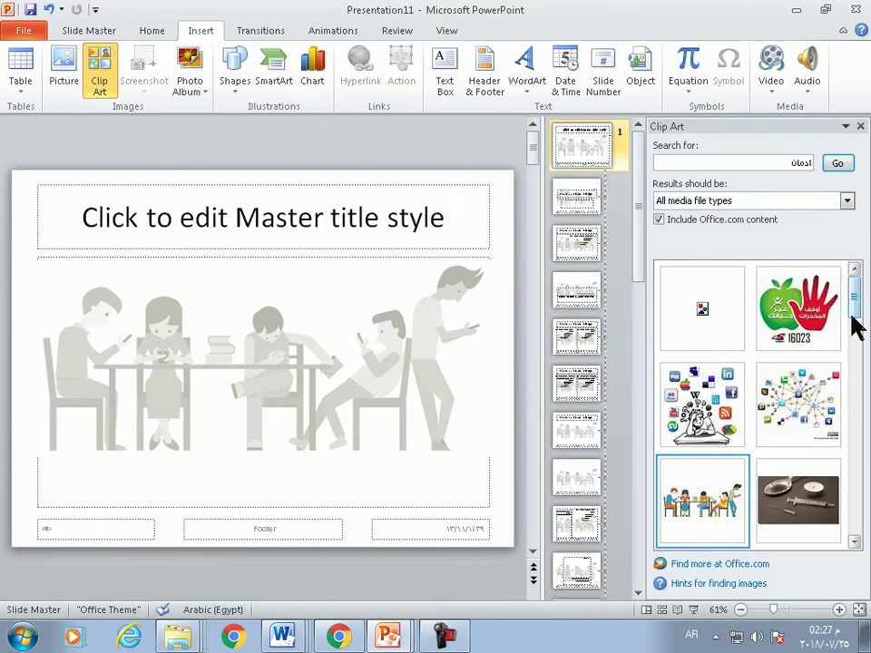
{"action": "left_click_drag", "start_coordinate": [851, 306], "coordinate": [855, 336]}
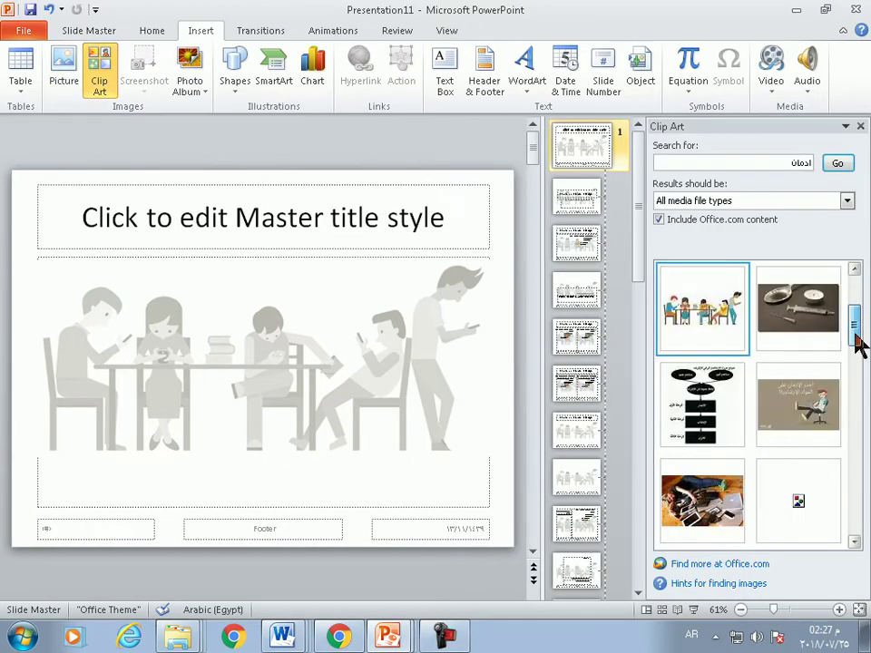
{"action": "mouse_move", "coordinate": [799, 494]}
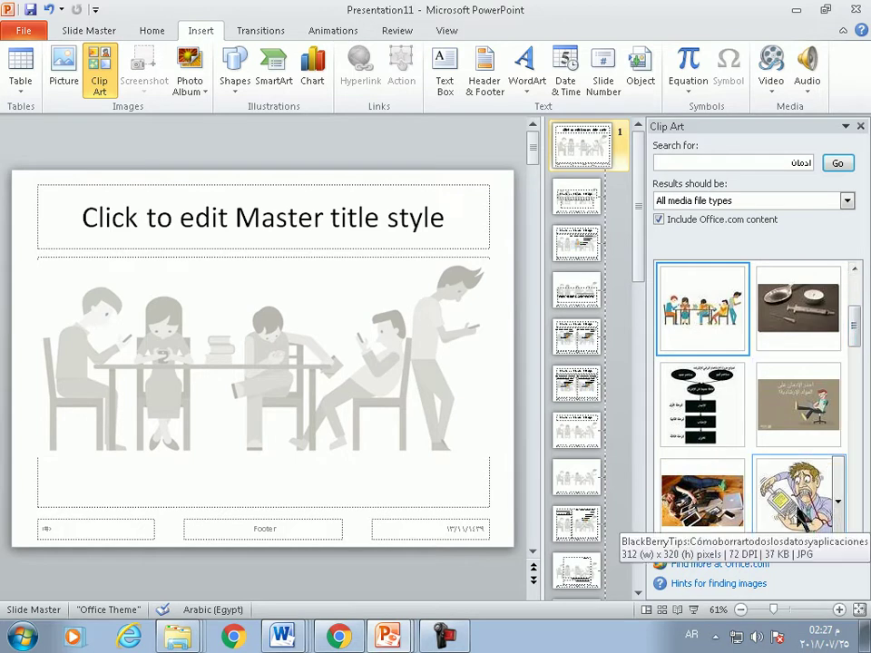
{"action": "mouse_move", "coordinate": [797, 517]}
{"action": "left_mouse_down"}
{"action": "mouse_move", "coordinate": [380, 352]}
{"action": "mouse_move", "coordinate": [289, 267]}
{"action": "left_mouse_up"}
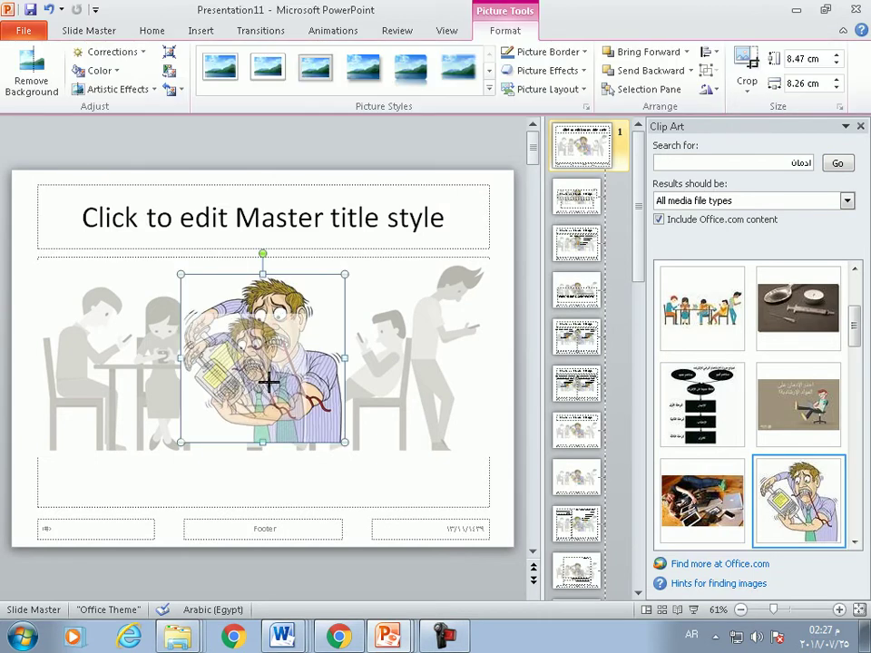
Shrink the cartoon to about 2.6 cm in the top-right corner and close Master View
{"action": "mouse_move", "coordinate": [347, 274]}
{"action": "left_mouse_down"}
{"action": "mouse_move", "coordinate": [233, 390]}
{"action": "mouse_move", "coordinate": [482, 191]}
{"action": "mouse_move", "coordinate": [491, 201]}
{"action": "left_mouse_up"}
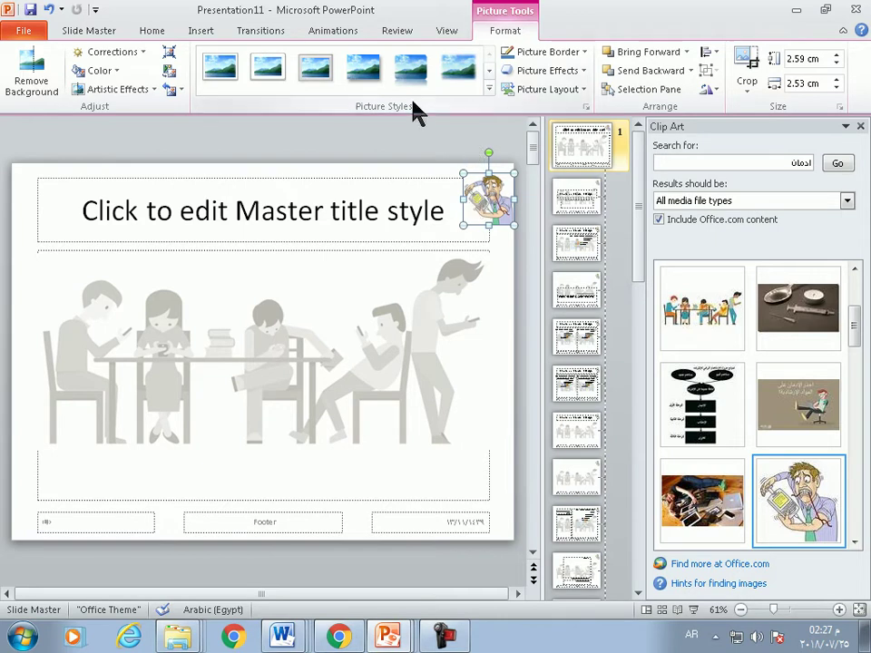
{"action": "left_click", "coordinate": [93, 31]}
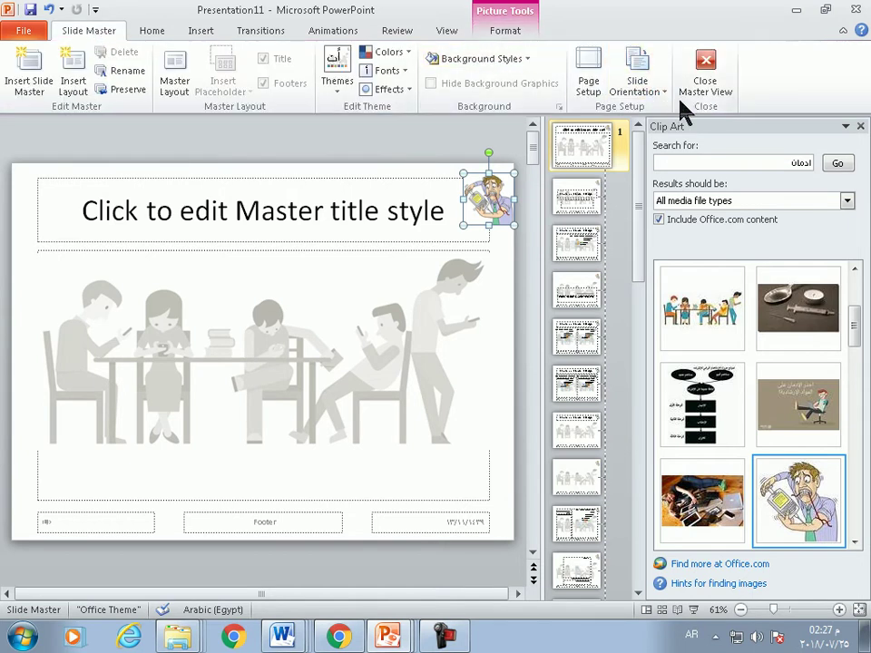
{"action": "left_click", "coordinate": [706, 77]}
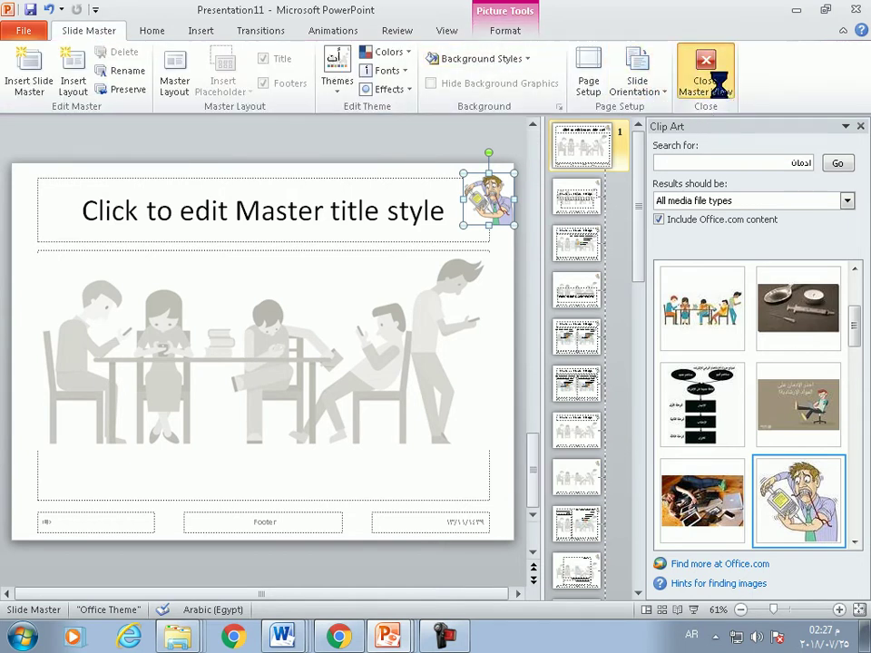
{"action": "left_click", "coordinate": [861, 127]}
Check slides 2–5 for the top-right cartoon, then return to the Arabic title slide
{"action": "left_click", "coordinate": [793, 272]}
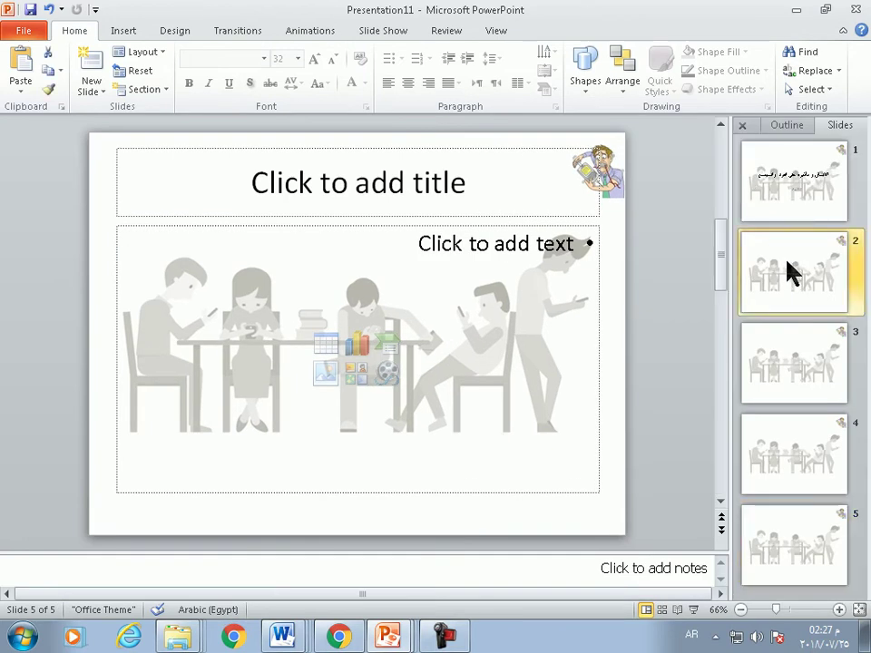
{"action": "left_click", "coordinate": [791, 357]}
{"action": "left_click", "coordinate": [807, 436]}
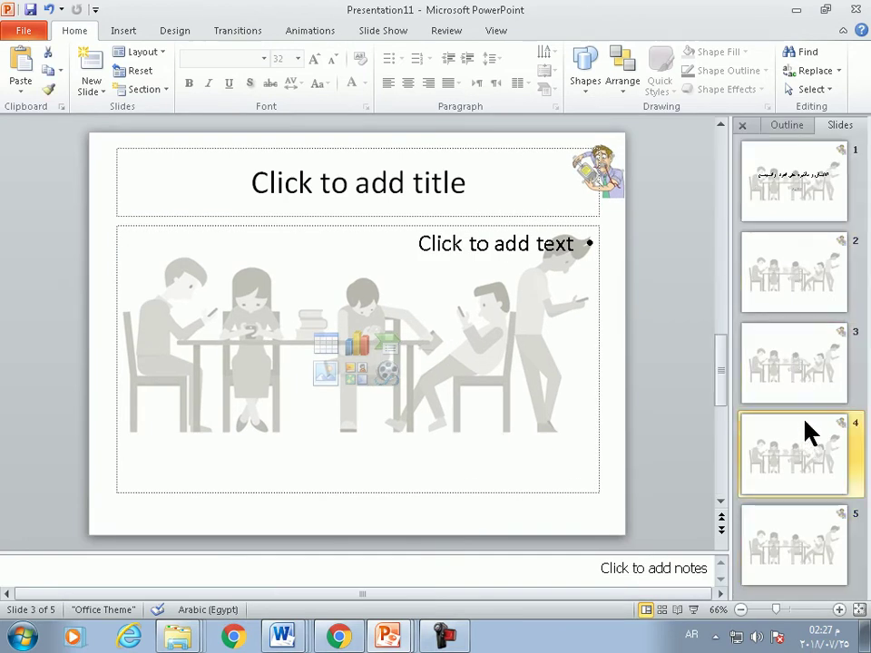
{"action": "left_click", "coordinate": [798, 544]}
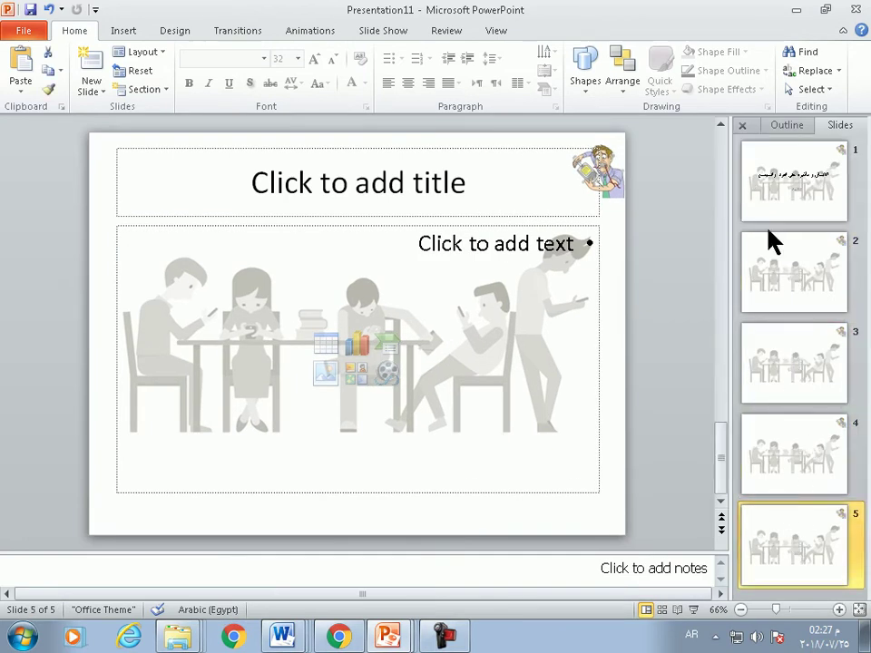
{"action": "left_click", "coordinate": [771, 172]}
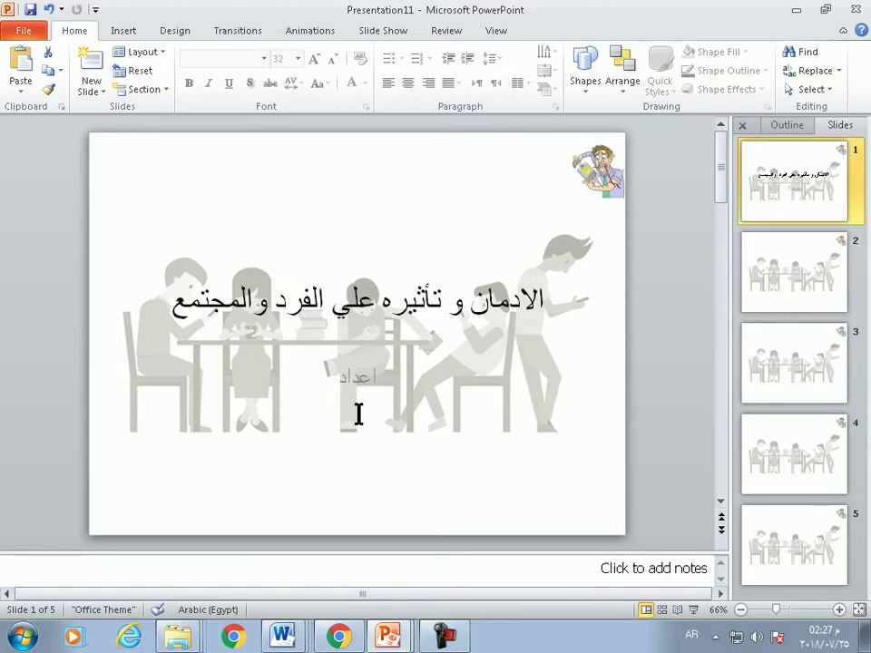
{"action": "key", "text": "Tab"}
{"action": "left_click", "coordinate": [652, 146]}
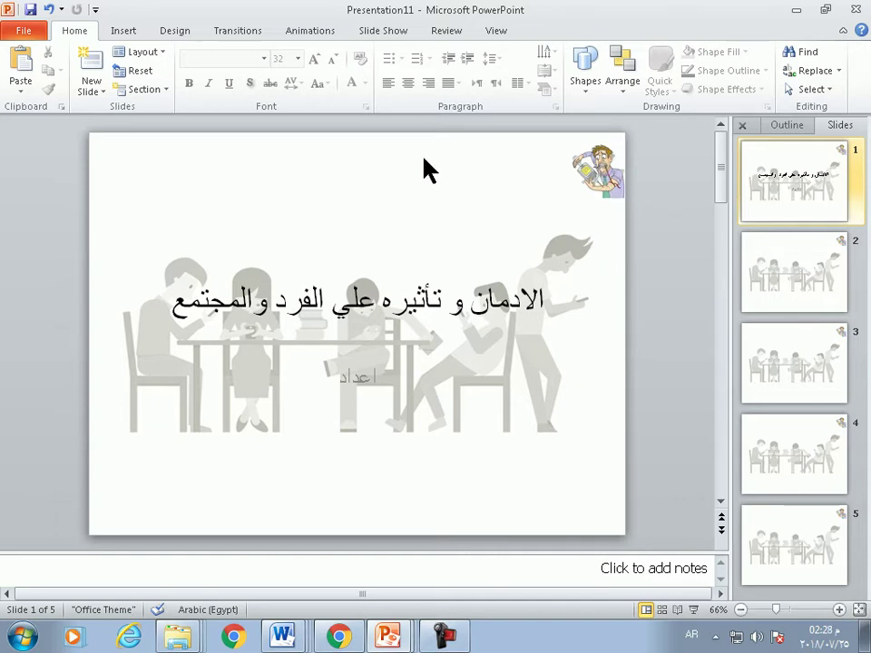
{"action": "left_click", "coordinate": [494, 32]}
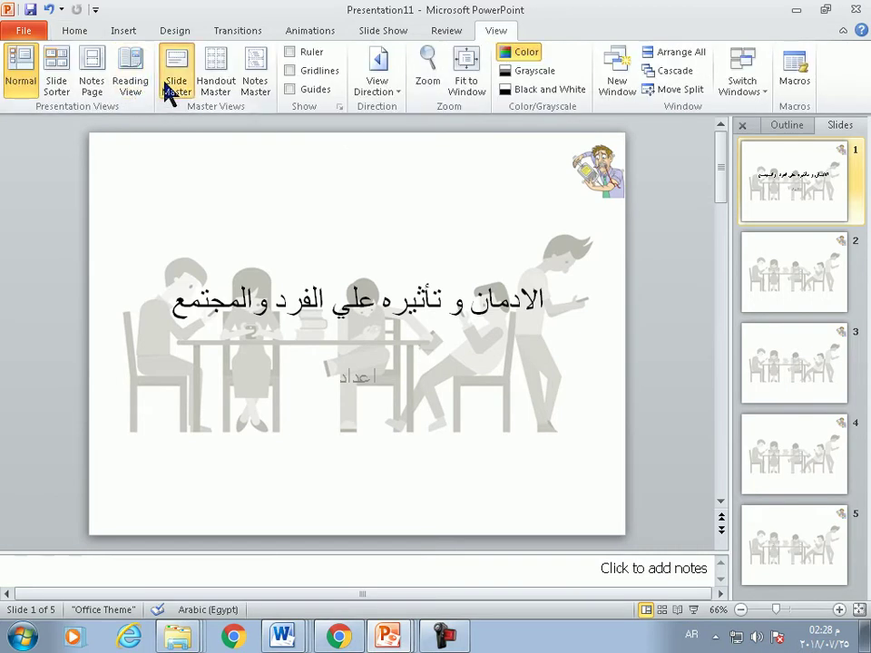
Delete the stressed-man cartoon from the top-level slide master and close Master View
{"action": "left_click", "coordinate": [172, 83]}
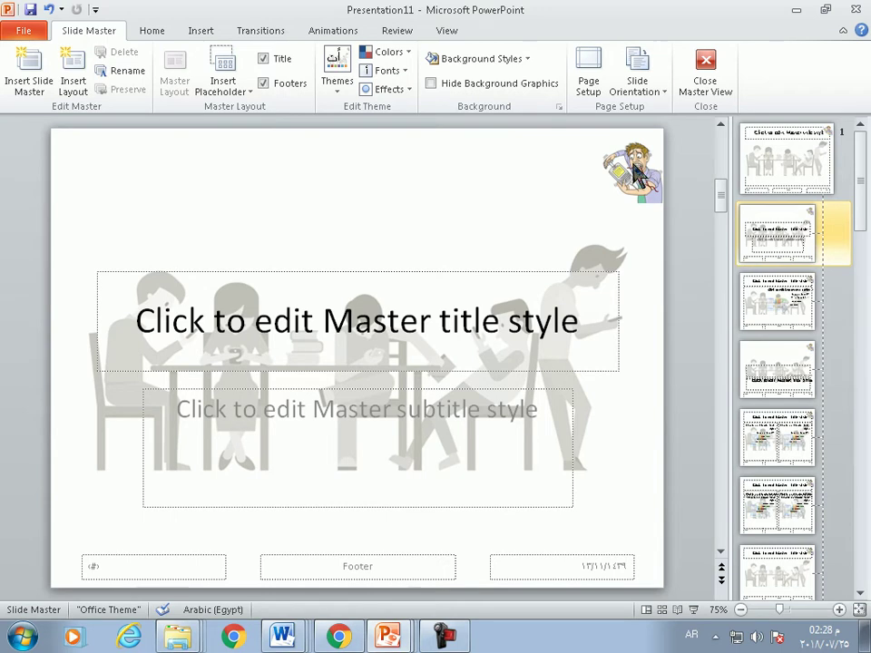
{"action": "left_click", "coordinate": [771, 156]}
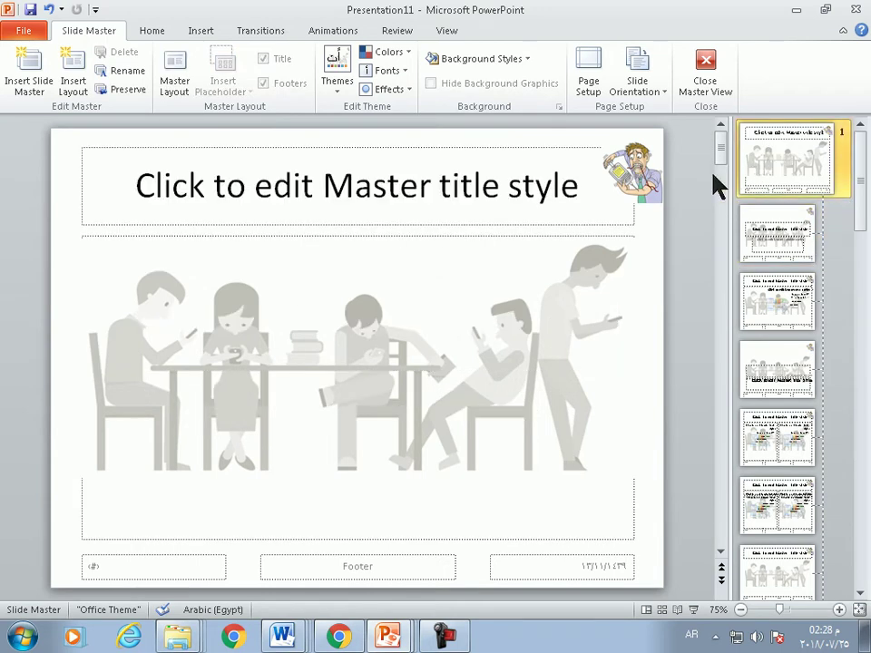
{"action": "left_click", "coordinate": [652, 161]}
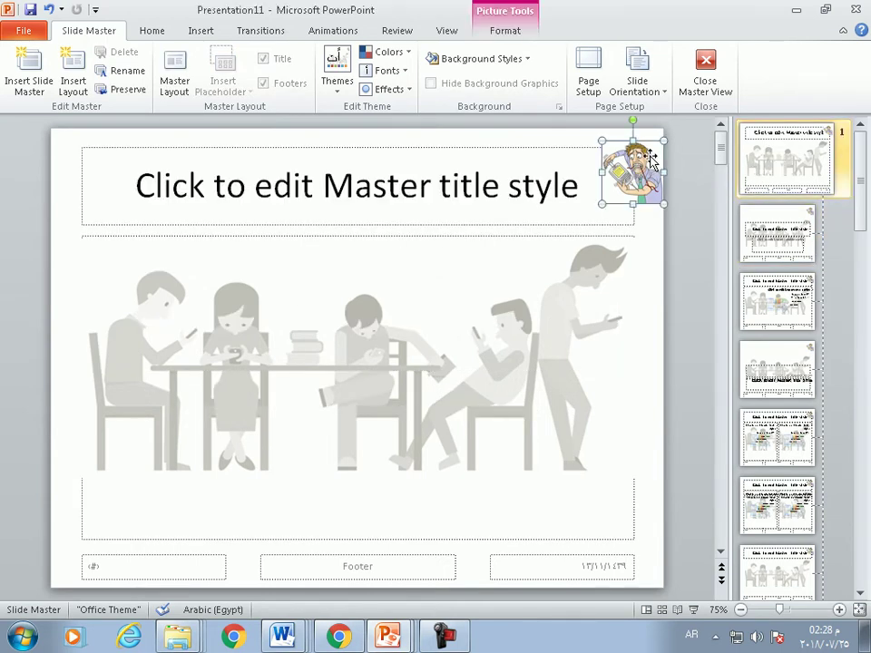
{"action": "key", "text": "Delete"}
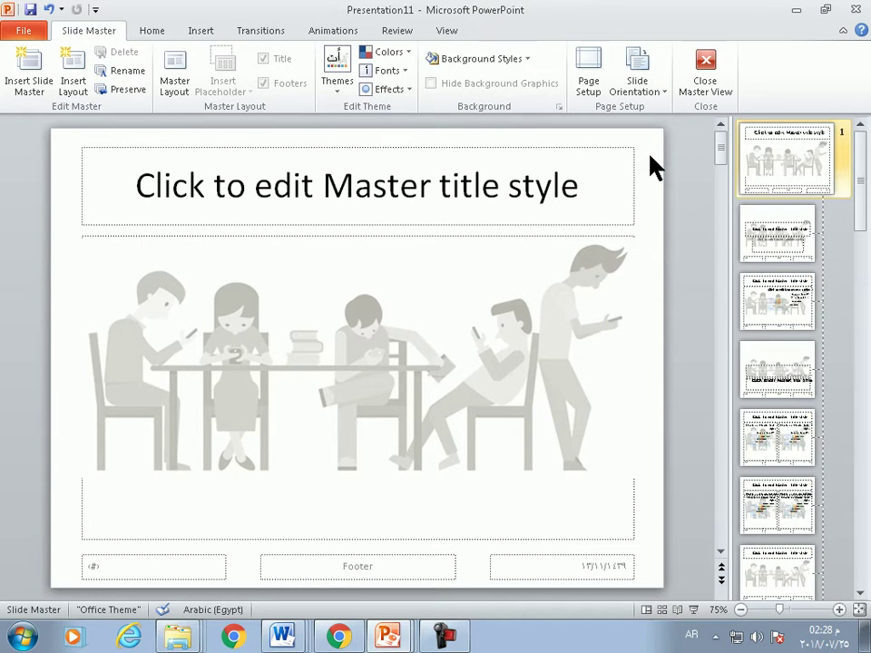
{"action": "left_click", "coordinate": [712, 80]}
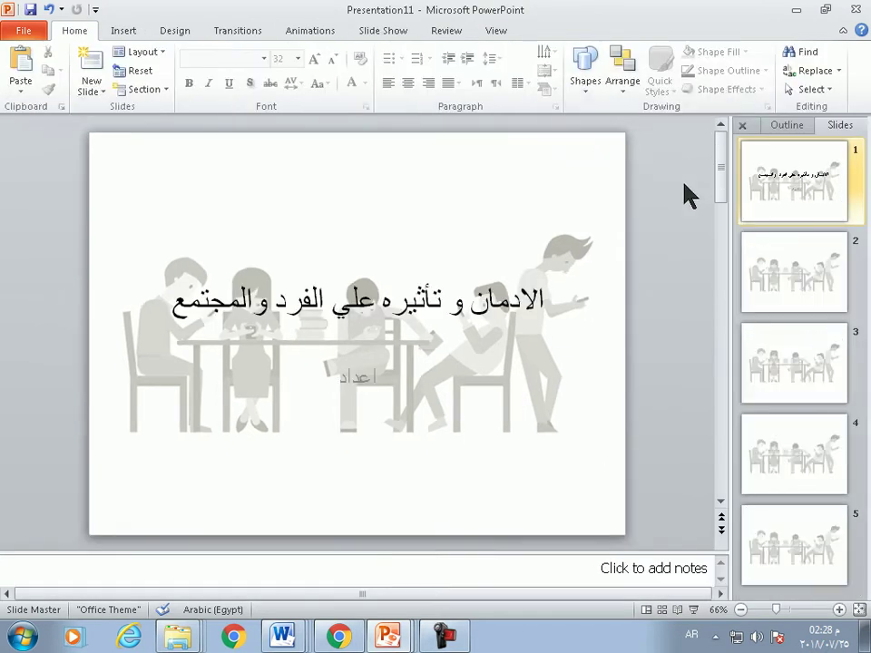
Type 'العناوين الرئيسية' as slide 2's title and place the cursor in its content placeholder
{"action": "left_click", "coordinate": [782, 296]}
{"action": "left_click", "coordinate": [381, 191]}
{"action": "type", "text": "العنواني"}
{"action": "key", "text": "BackSpace"}
{"action": "key", "text": "BackSpace"}
{"action": "key", "text": "BackSpace"}
{"action": "key", "text": "BackSpace"}
{"action": "type", "text": "اوين الرئيسية"}
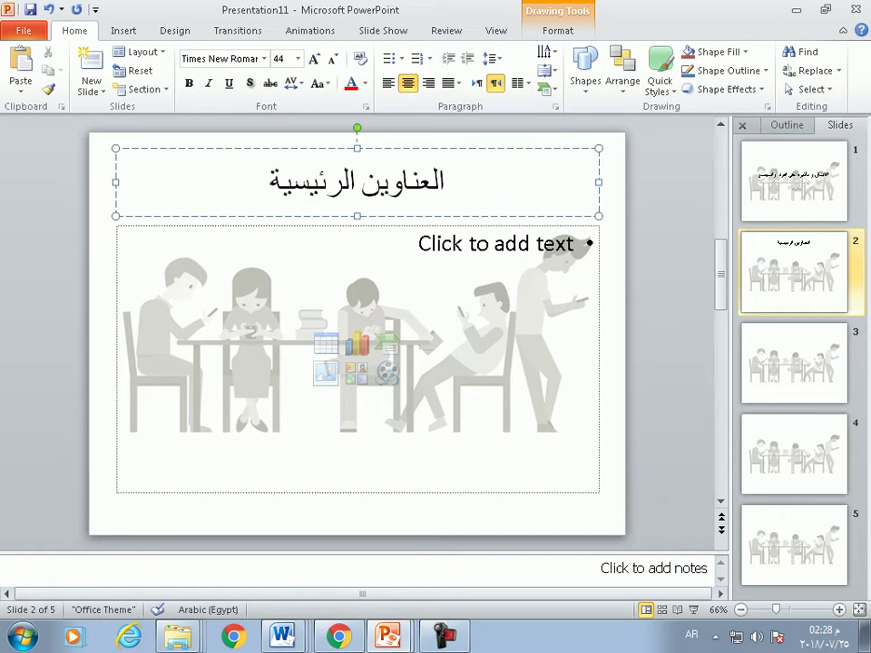
{"action": "left_click", "coordinate": [548, 262]}
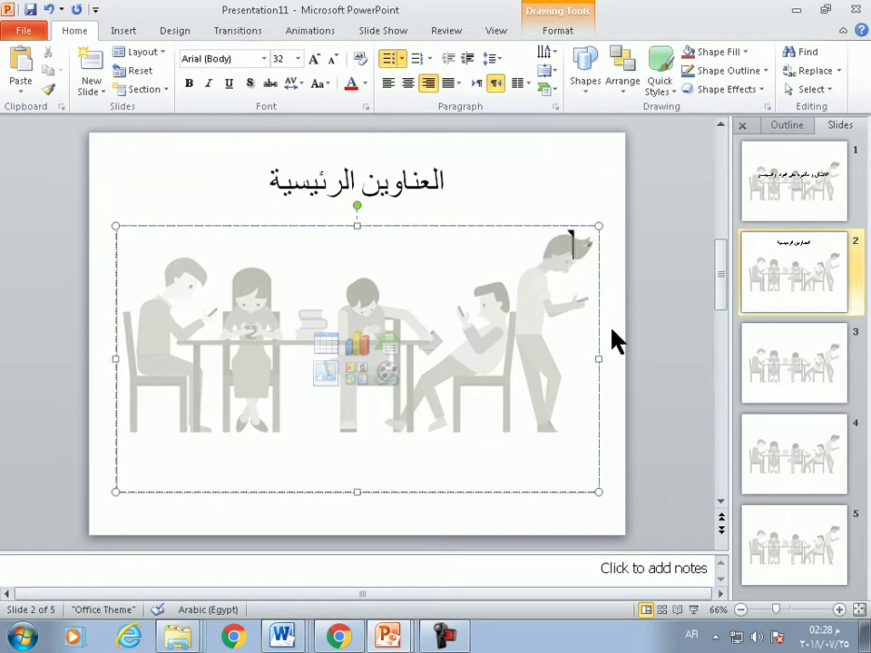
{"action": "left_click", "coordinate": [282, 636]}
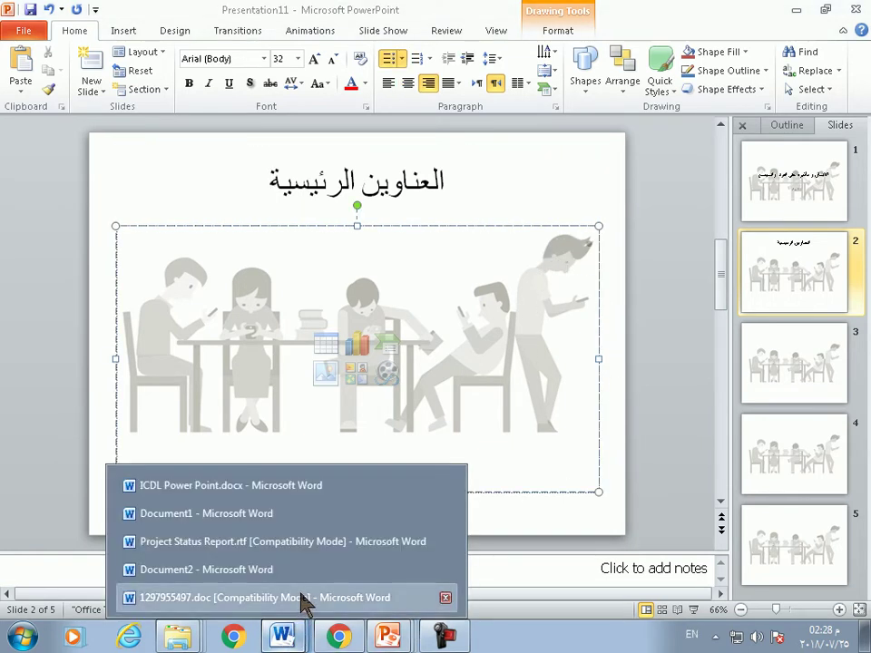
In Word document 1297955497.doc, scroll to the top and select the تمهيد heading
{"action": "left_click", "coordinate": [302, 606]}
{"action": "scroll", "coordinate": [390, 494], "scroll_direction": "up", "scroll_amount": 1}
{"action": "scroll", "coordinate": [418, 471], "scroll_direction": "up", "scroll_amount": 3}
{"action": "scroll", "coordinate": [420, 469], "scroll_direction": "up", "scroll_amount": 2}
{"action": "scroll", "coordinate": [421, 468], "scroll_direction": "up", "scroll_amount": 3}
{"action": "triple_click", "coordinate": [676, 322]}
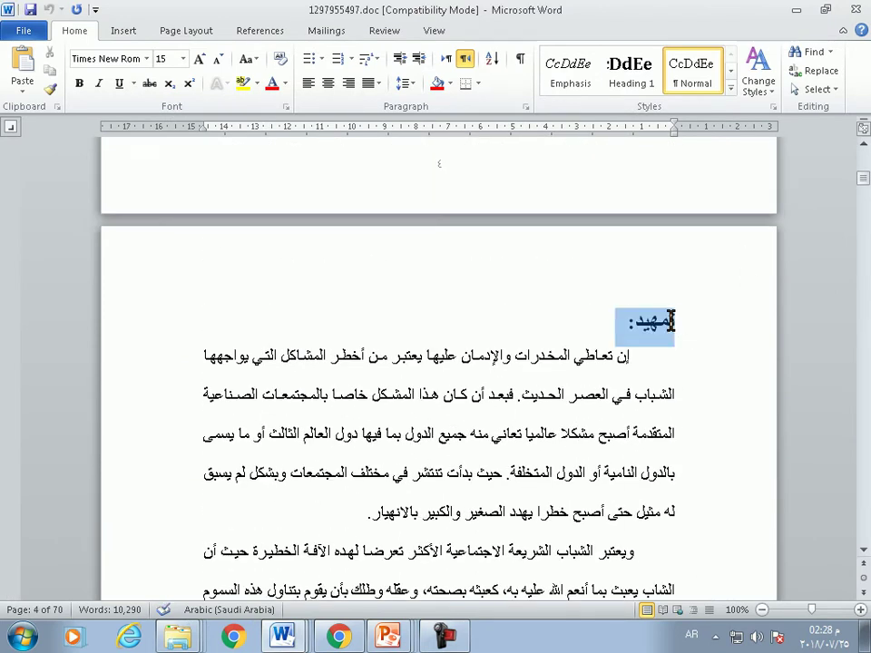
{"action": "key", "text": "alt+Tab"}
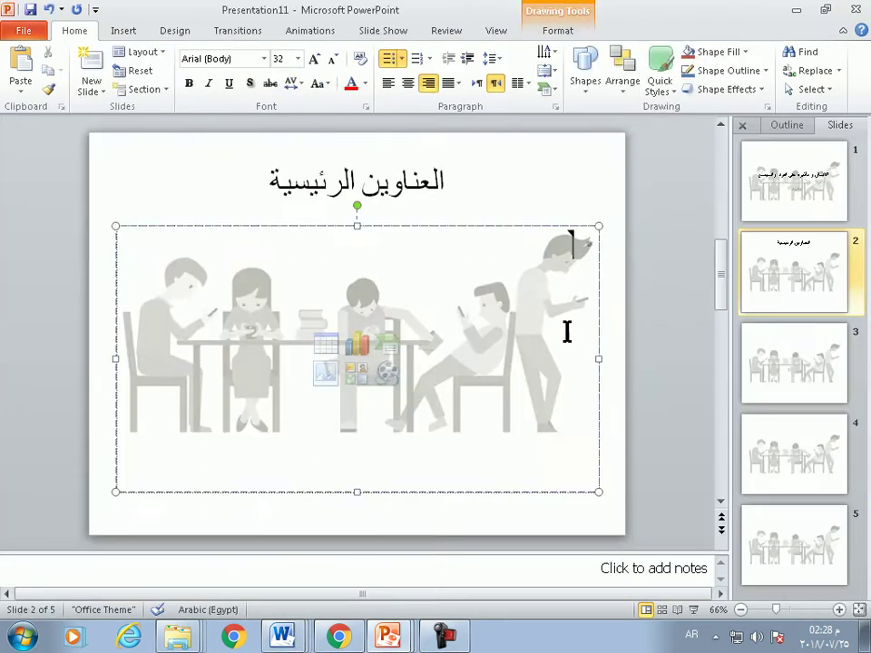
{"action": "key", "text": "alt+Tab"}
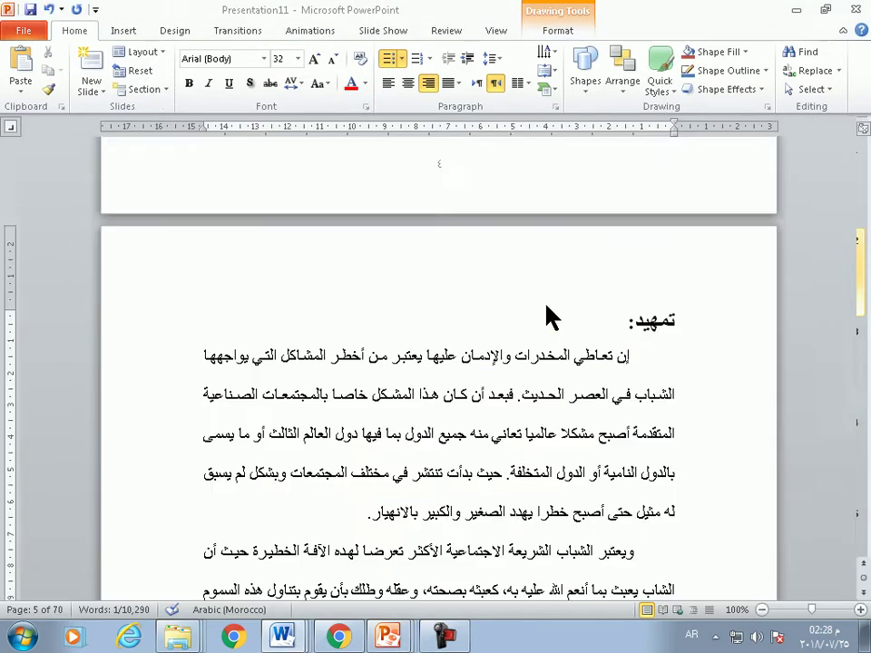
Copy the heading 'المخدرات وأسباب تعاطيها' from Word and paste it as a bullet on slide 2
{"action": "scroll", "coordinate": [594, 415], "scroll_direction": "down", "scroll_amount": 5}
{"action": "scroll", "coordinate": [595, 415], "scroll_direction": "down", "scroll_amount": 4}
{"action": "scroll", "coordinate": [594, 415], "scroll_direction": "down", "scroll_amount": 3}
{"action": "scroll", "coordinate": [595, 414], "scroll_direction": "down", "scroll_amount": 5}
{"action": "scroll", "coordinate": [594, 415], "scroll_direction": "down", "scroll_amount": 3}
{"action": "scroll", "coordinate": [593, 410], "scroll_direction": "down", "scroll_amount": 2}
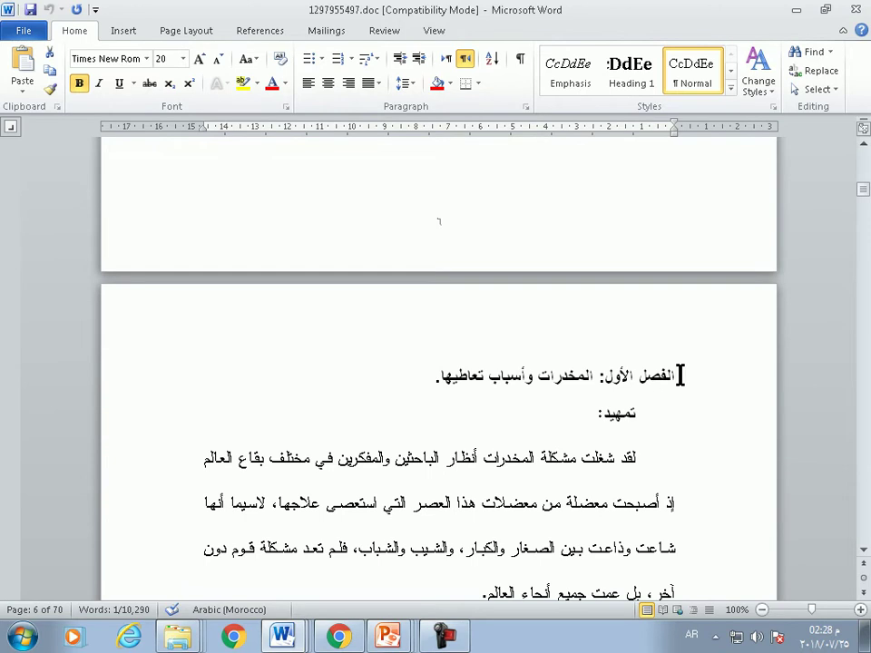
{"action": "left_click_drag", "start_coordinate": [591, 376], "coordinate": [416, 380]}
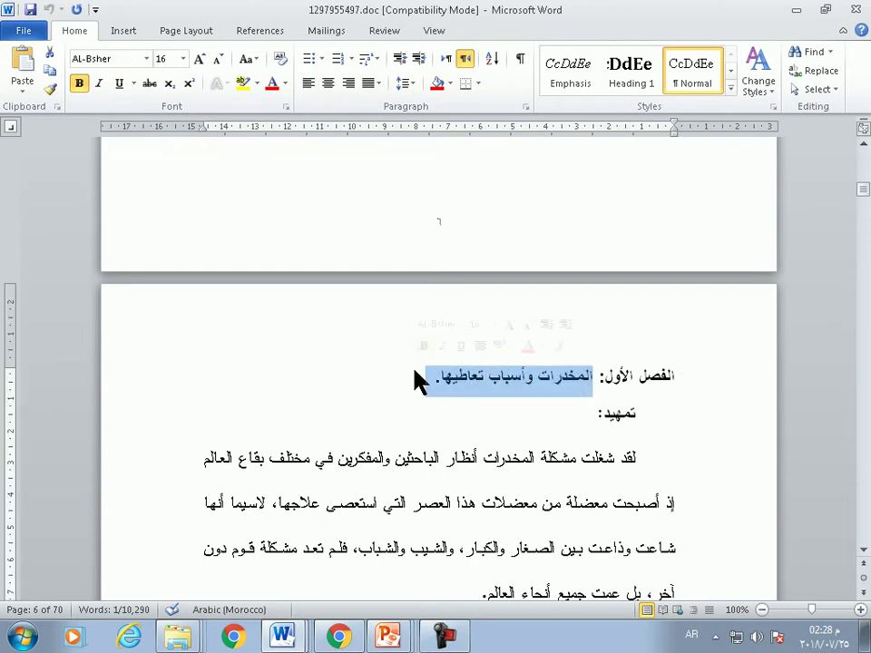
{"action": "key", "text": "ctrl+c"}
{"action": "key", "text": "alt+Tab"}
{"action": "key", "text": "ctrl+v"}
{"action": "key", "text": "alt+Tab"}
Find and select the 'أنواع المخدرات' heading further down the Word document
{"action": "scroll", "coordinate": [603, 461], "scroll_direction": "down", "scroll_amount": 3}
{"action": "scroll", "coordinate": [548, 463], "scroll_direction": "down", "scroll_amount": 3}
{"action": "scroll", "coordinate": [548, 467], "scroll_direction": "down", "scroll_amount": 5}
{"action": "scroll", "coordinate": [548, 464], "scroll_direction": "down", "scroll_amount": 5}
{"action": "scroll", "coordinate": [548, 462], "scroll_direction": "down", "scroll_amount": 4}
{"action": "scroll", "coordinate": [548, 461], "scroll_direction": "down", "scroll_amount": 3}
{"action": "scroll", "coordinate": [547, 461], "scroll_direction": "down", "scroll_amount": 3}
{"action": "scroll", "coordinate": [548, 461], "scroll_direction": "down", "scroll_amount": 5}
{"action": "scroll", "coordinate": [550, 408], "scroll_direction": "down", "scroll_amount": 6}
{"action": "scroll", "coordinate": [549, 461], "scroll_direction": "up", "scroll_amount": 2}
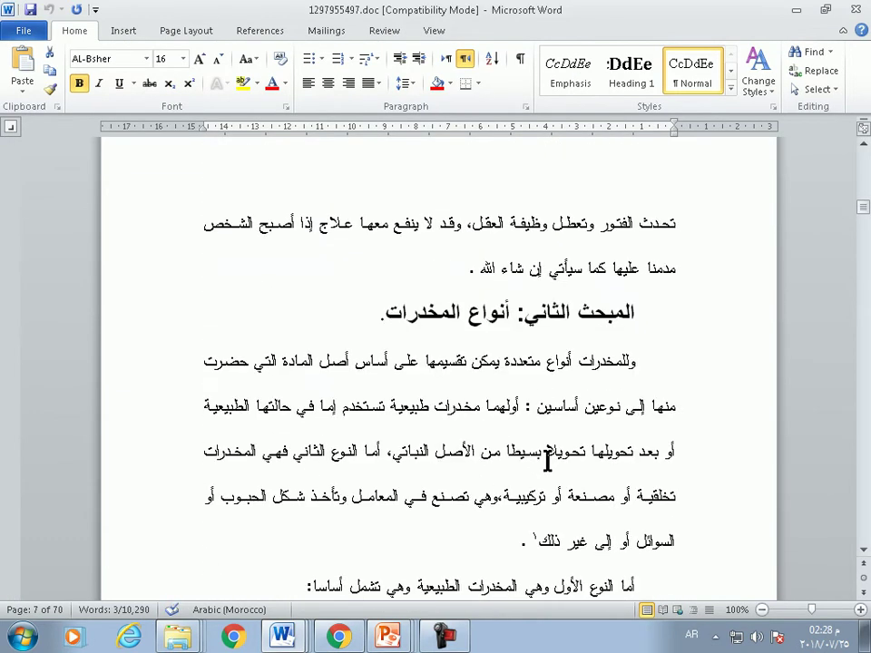
{"action": "left_click_drag", "start_coordinate": [382, 314], "coordinate": [490, 327]}
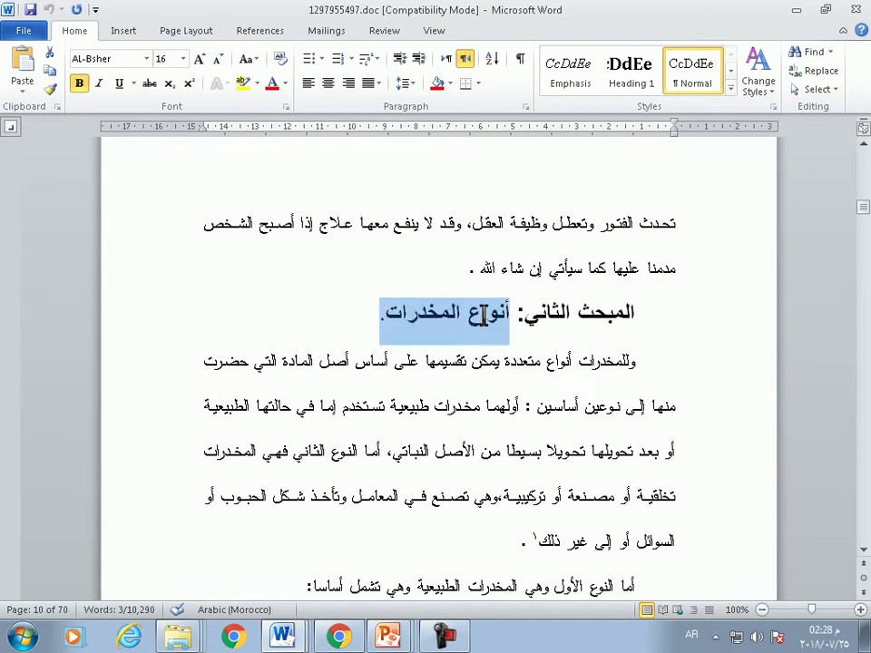
{"action": "key", "text": "alt+Tab"}
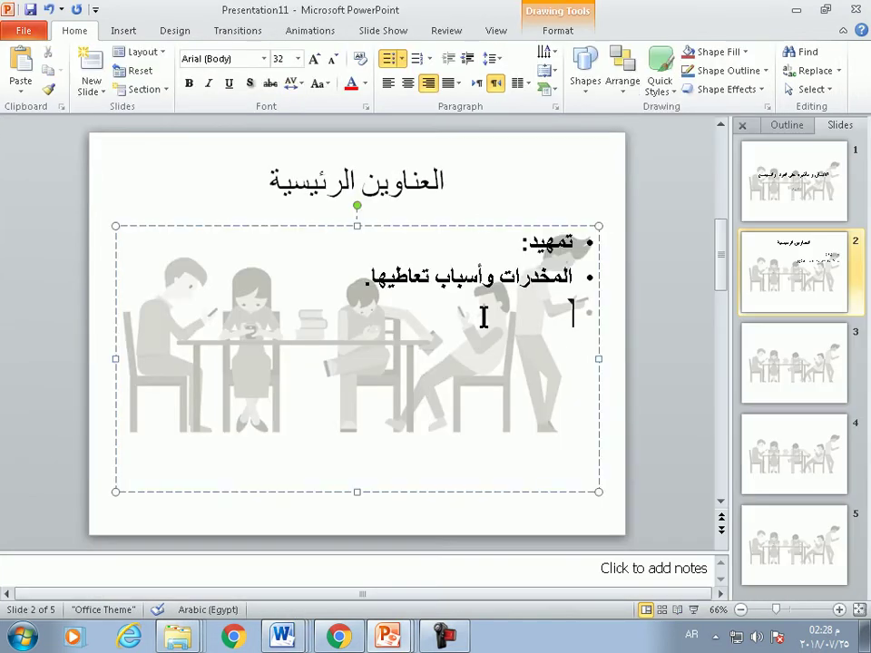
{"action": "key", "text": "alt+Tab"}
Select the 'مجموعة المنبهات والمنشطات' heading in Word and paste it as slide 2's fourth bullet
{"action": "scroll", "coordinate": [480, 461], "scroll_direction": "down", "scroll_amount": 5}
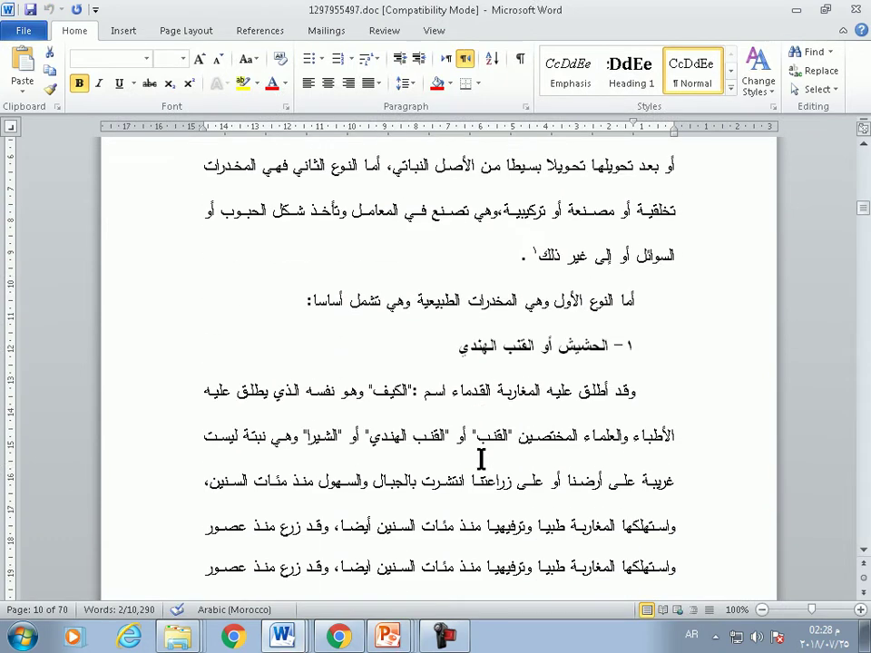
{"action": "scroll", "coordinate": [482, 461], "scroll_direction": "down", "scroll_amount": 10}
{"action": "scroll", "coordinate": [483, 458], "scroll_direction": "down", "scroll_amount": 10}
{"action": "scroll", "coordinate": [481, 460], "scroll_direction": "down", "scroll_amount": 5}
{"action": "scroll", "coordinate": [482, 458], "scroll_direction": "down", "scroll_amount": 4}
{"action": "scroll", "coordinate": [481, 458], "scroll_direction": "down", "scroll_amount": 5}
{"action": "scroll", "coordinate": [481, 457], "scroll_direction": "down", "scroll_amount": 4}
{"action": "scroll", "coordinate": [482, 456], "scroll_direction": "down", "scroll_amount": 5}
{"action": "scroll", "coordinate": [482, 458], "scroll_direction": "down", "scroll_amount": 5}
{"action": "scroll", "coordinate": [482, 457], "scroll_direction": "down", "scroll_amount": 5}
{"action": "scroll", "coordinate": [483, 458], "scroll_direction": "down", "scroll_amount": 5}
{"action": "scroll", "coordinate": [484, 459], "scroll_direction": "down", "scroll_amount": 5}
{"action": "scroll", "coordinate": [483, 458], "scroll_direction": "down", "scroll_amount": 5}
{"action": "scroll", "coordinate": [484, 463], "scroll_direction": "down", "scroll_amount": 5}
{"action": "scroll", "coordinate": [487, 465], "scroll_direction": "down", "scroll_amount": 3}
{"action": "scroll", "coordinate": [486, 464], "scroll_direction": "down", "scroll_amount": 5}
{"action": "scroll", "coordinate": [486, 464], "scroll_direction": "down", "scroll_amount": 5}
{"action": "scroll", "coordinate": [486, 464], "scroll_direction": "down", "scroll_amount": 5}
{"action": "scroll", "coordinate": [487, 464], "scroll_direction": "down", "scroll_amount": 5}
{"action": "scroll", "coordinate": [486, 464], "scroll_direction": "down", "scroll_amount": 5}
{"action": "scroll", "coordinate": [487, 465], "scroll_direction": "down", "scroll_amount": 5}
{"action": "scroll", "coordinate": [487, 465], "scroll_direction": "down", "scroll_amount": 5}
{"action": "scroll", "coordinate": [487, 466], "scroll_direction": "down", "scroll_amount": 5}
{"action": "scroll", "coordinate": [486, 465], "scroll_direction": "down", "scroll_amount": 5}
{"action": "scroll", "coordinate": [487, 465], "scroll_direction": "down", "scroll_amount": 5}
{"action": "scroll", "coordinate": [487, 464], "scroll_direction": "up", "scroll_amount": 1}
{"action": "scroll", "coordinate": [486, 465], "scroll_direction": "up", "scroll_amount": 3}
{"action": "left_click_drag", "start_coordinate": [635, 361], "coordinate": [503, 363]}
{"action": "key", "text": "alt+Tab"}
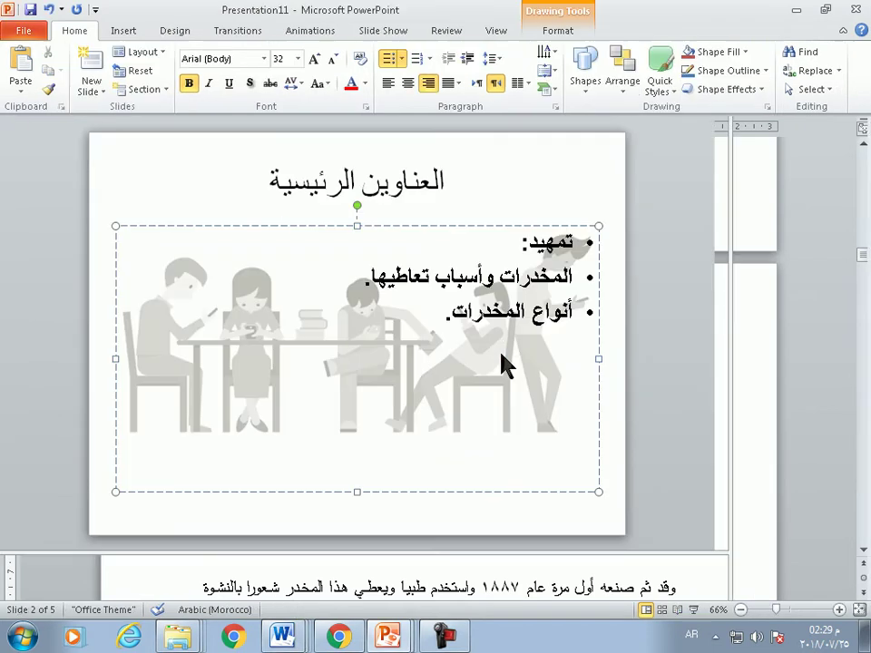
{"action": "key", "text": "ctrl+v"}
{"action": "key", "text": "alt+Tab"}
{"action": "scroll", "coordinate": [491, 419], "scroll_direction": "down", "scroll_amount": 8}
{"action": "scroll", "coordinate": [481, 470], "scroll_direction": "down", "scroll_amount": 5}
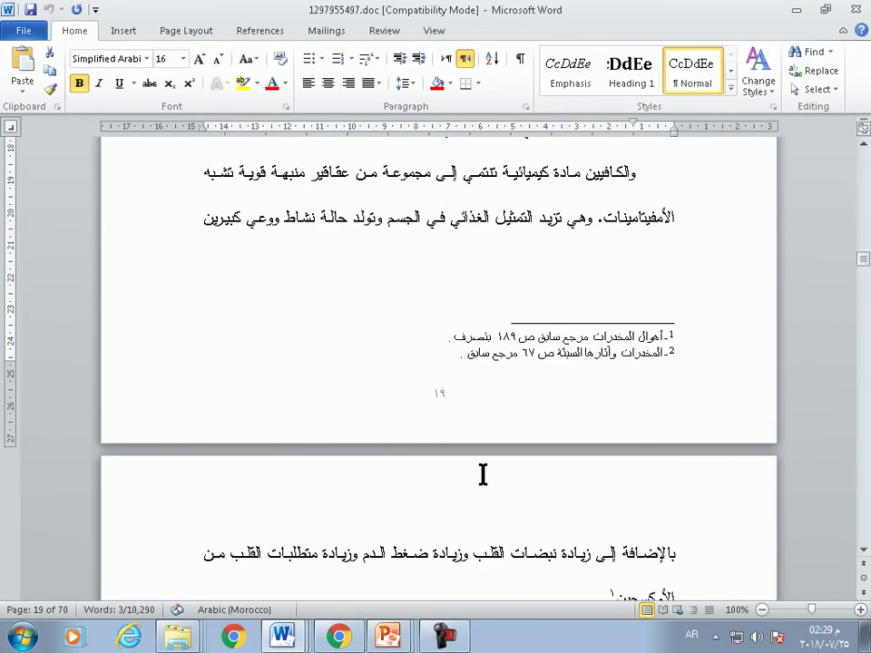
Remove the first bullet's trailing colon and set all four bullets to 2.0 line spacing
{"action": "key", "text": "alt+Tab"}
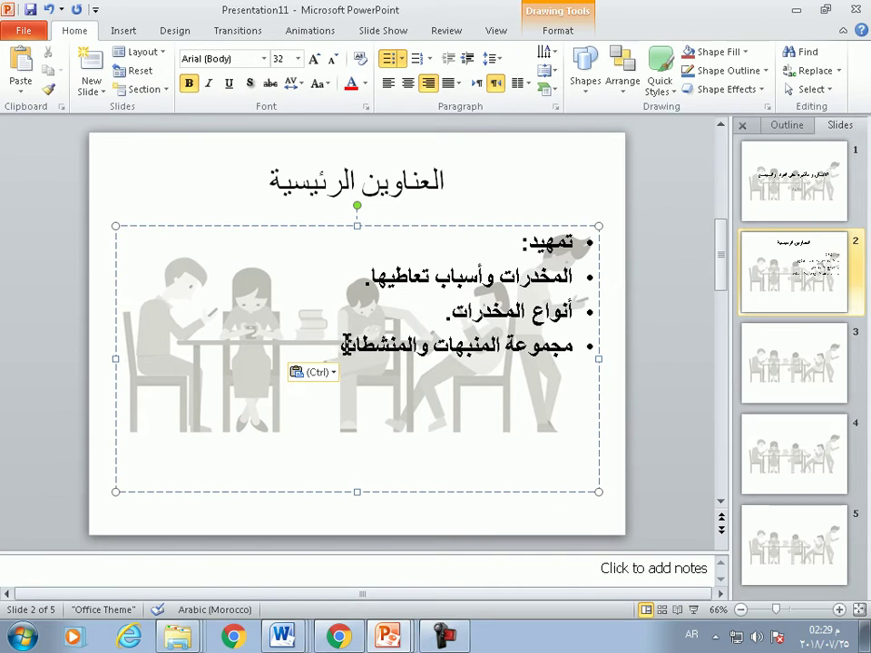
{"action": "left_click_drag", "start_coordinate": [346, 342], "coordinate": [509, 241]}
{"action": "left_click", "coordinate": [511, 245]}
{"action": "key", "text": "BackSpace"}
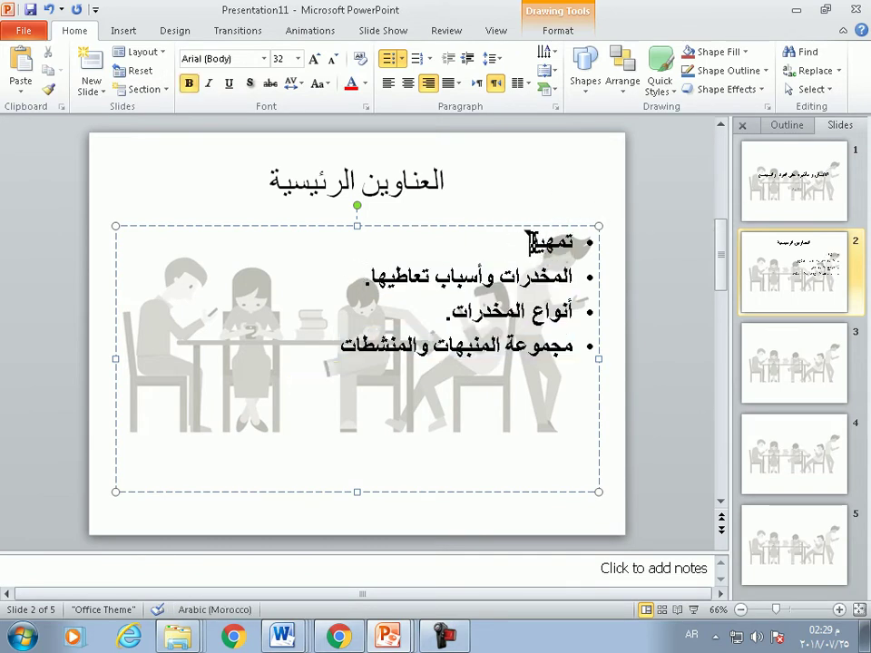
{"action": "mouse_move", "coordinate": [341, 346]}
{"action": "left_mouse_down"}
{"action": "mouse_move", "coordinate": [385, 330]}
{"action": "mouse_move", "coordinate": [530, 238]}
{"action": "left_mouse_up"}
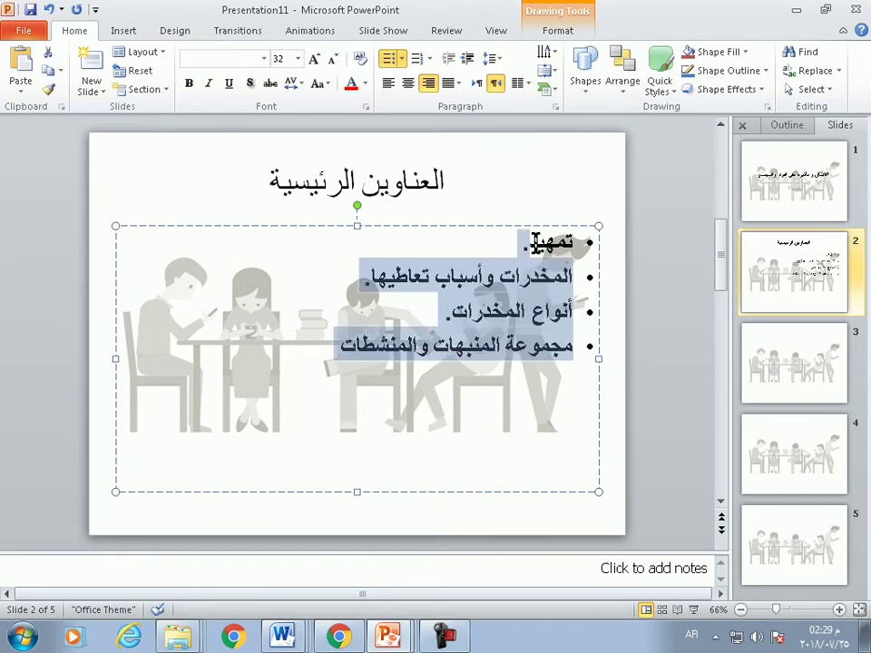
{"action": "left_click", "coordinate": [491, 58]}
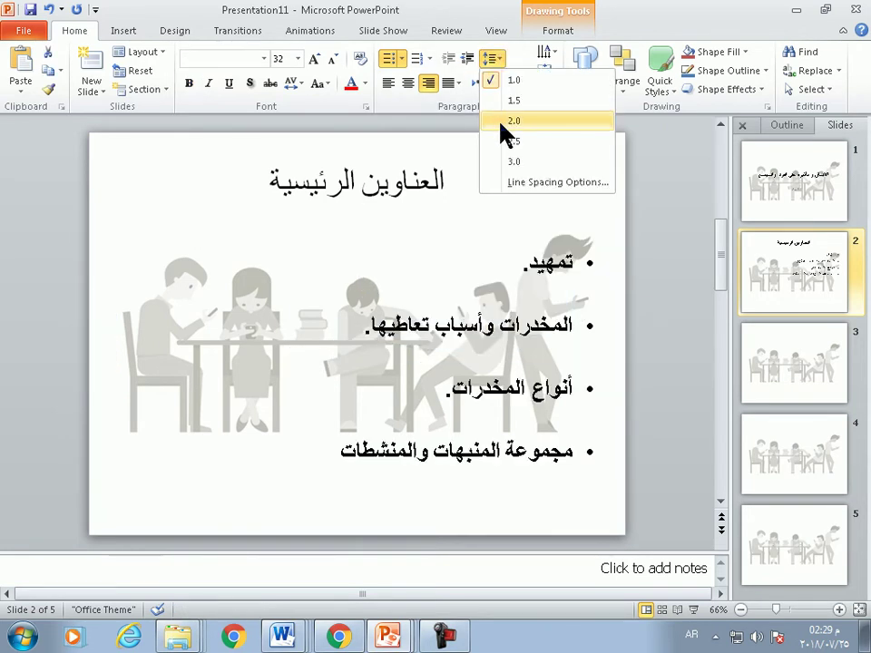
{"action": "left_click", "coordinate": [500, 120]}
{"action": "left_click", "coordinate": [587, 513]}
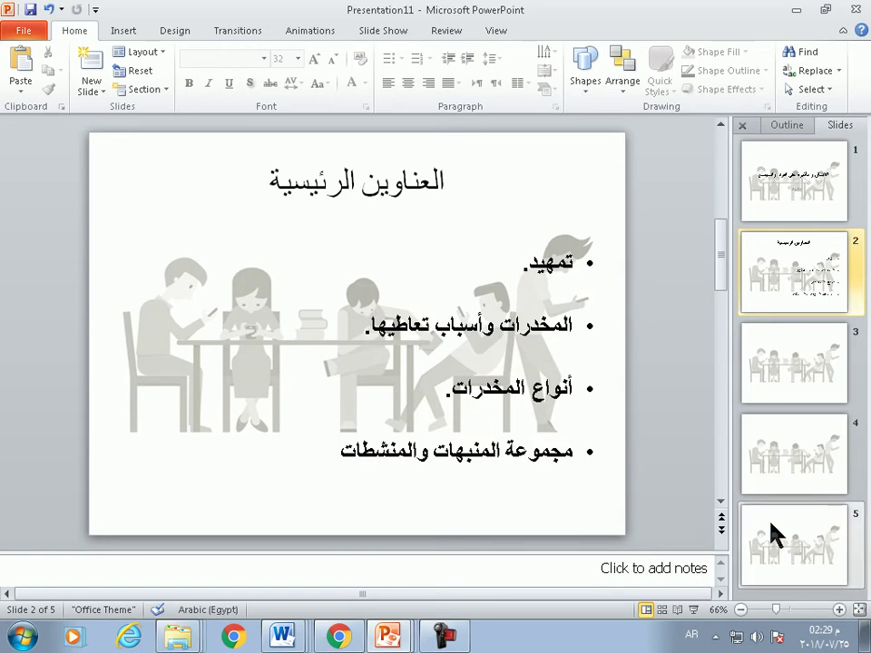
{"action": "left_click", "coordinate": [800, 358]}
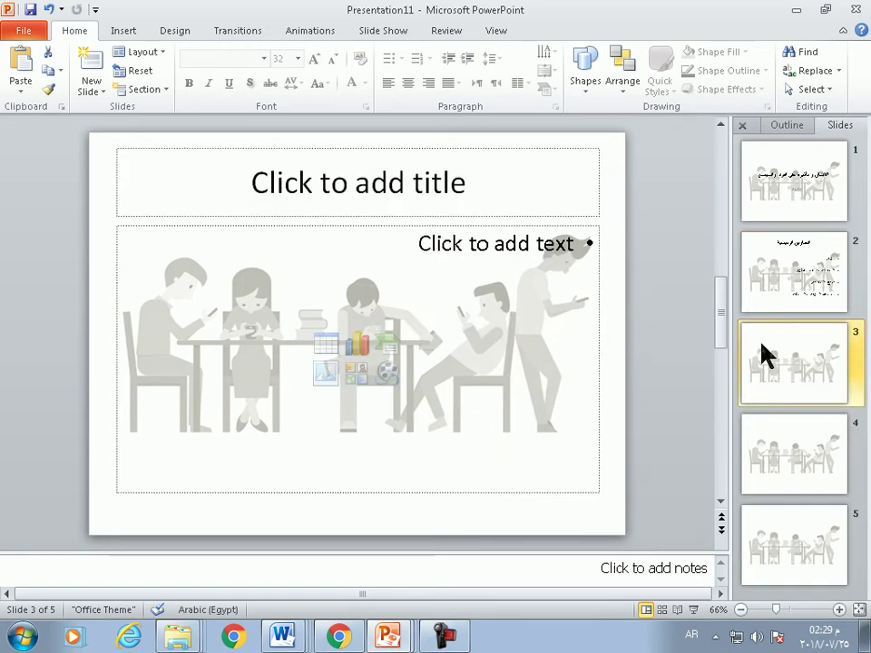
Title slide 3 'تمهيد'
{"action": "left_click", "coordinate": [286, 206]}
{"action": "type", "text": "تمهيد"}
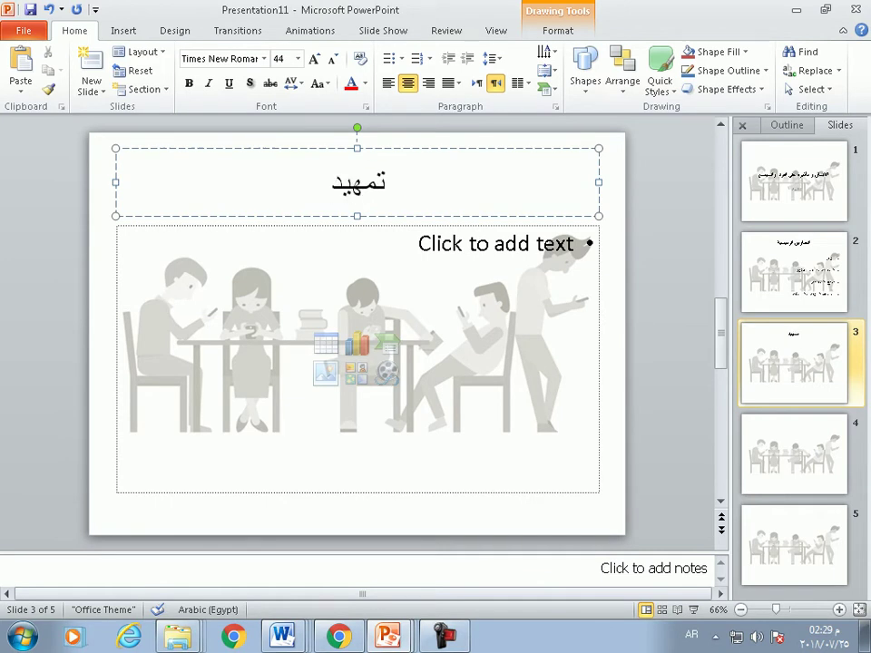
Copy the introduction's first paragraph from Word into slide 3's content box without a bullet
{"action": "key", "text": "alt+Tab"}
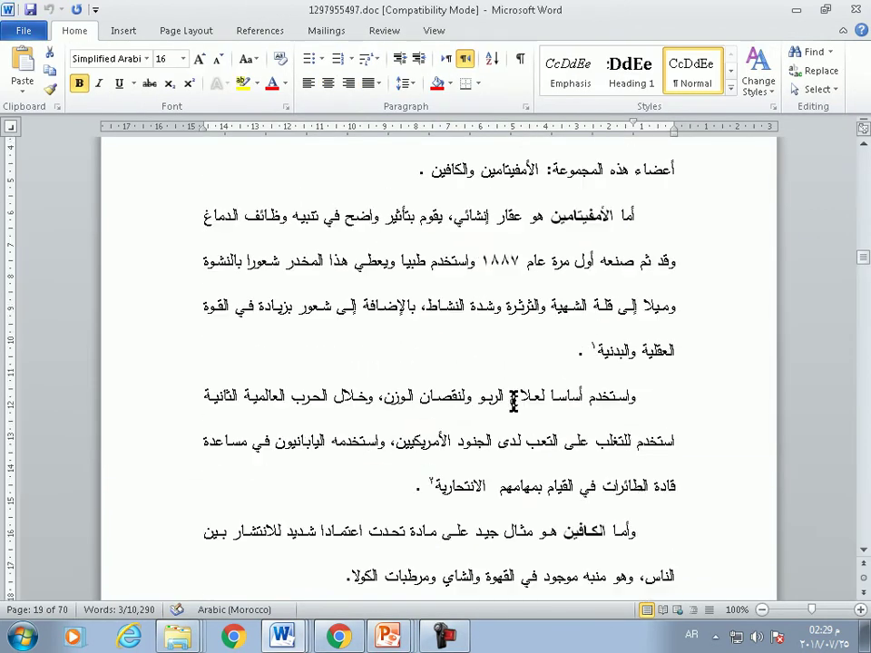
{"action": "key", "text": "ctrl+Home"}
{"action": "scroll", "coordinate": [513, 404], "scroll_direction": "down", "scroll_amount": 4}
{"action": "scroll", "coordinate": [508, 394], "scroll_direction": "down", "scroll_amount": 5}
{"action": "scroll", "coordinate": [497, 383], "scroll_direction": "down", "scroll_amount": 5}
{"action": "scroll", "coordinate": [499, 382], "scroll_direction": "down", "scroll_amount": 5}
{"action": "scroll", "coordinate": [501, 381], "scroll_direction": "down", "scroll_amount": 5}
{"action": "scroll", "coordinate": [499, 382], "scroll_direction": "down", "scroll_amount": 5}
{"action": "scroll", "coordinate": [495, 385], "scroll_direction": "down", "scroll_amount": 5}
{"action": "scroll", "coordinate": [495, 386], "scroll_direction": "down", "scroll_amount": 5}
{"action": "scroll", "coordinate": [494, 389], "scroll_direction": "down", "scroll_amount": 5}
{"action": "scroll", "coordinate": [494, 389], "scroll_direction": "down", "scroll_amount": 5}
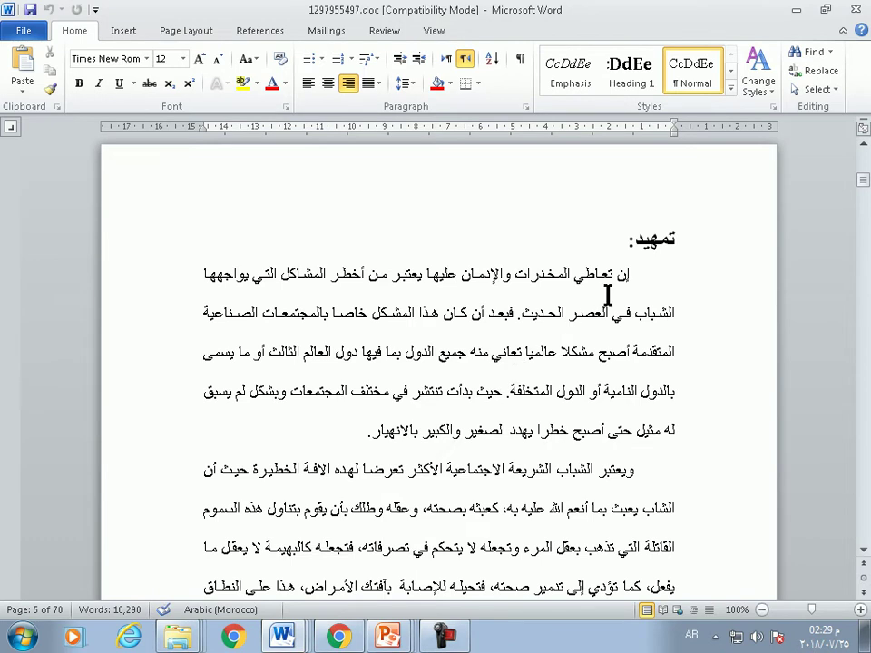
{"action": "left_click_drag", "start_coordinate": [632, 274], "coordinate": [313, 407]}
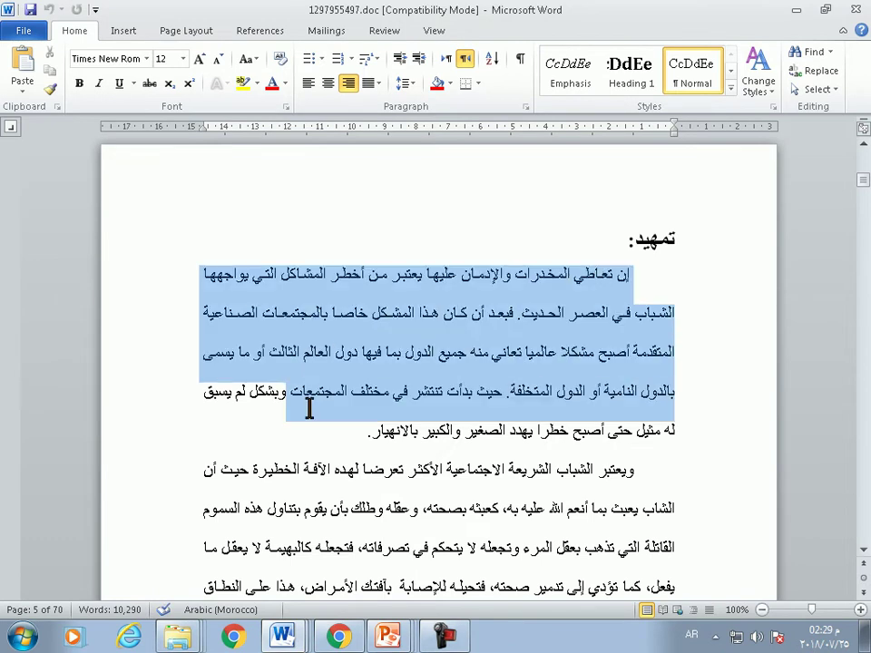
{"action": "right_click", "coordinate": [313, 334]}
{"action": "left_click", "coordinate": [356, 363]}
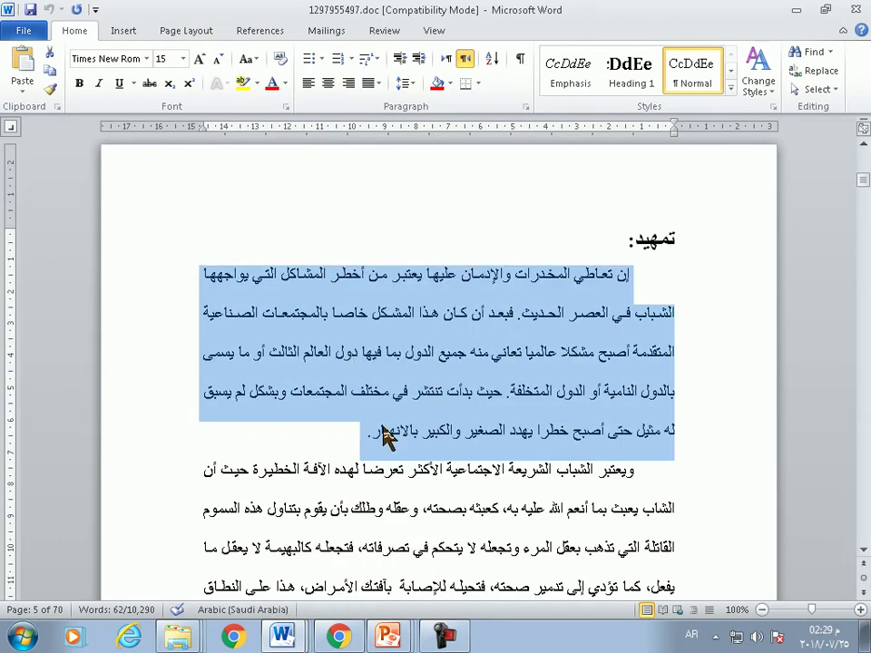
{"action": "key", "text": "alt+Tab"}
{"action": "key", "text": "BackSpace"}
{"action": "key", "text": "ctrl+v"}
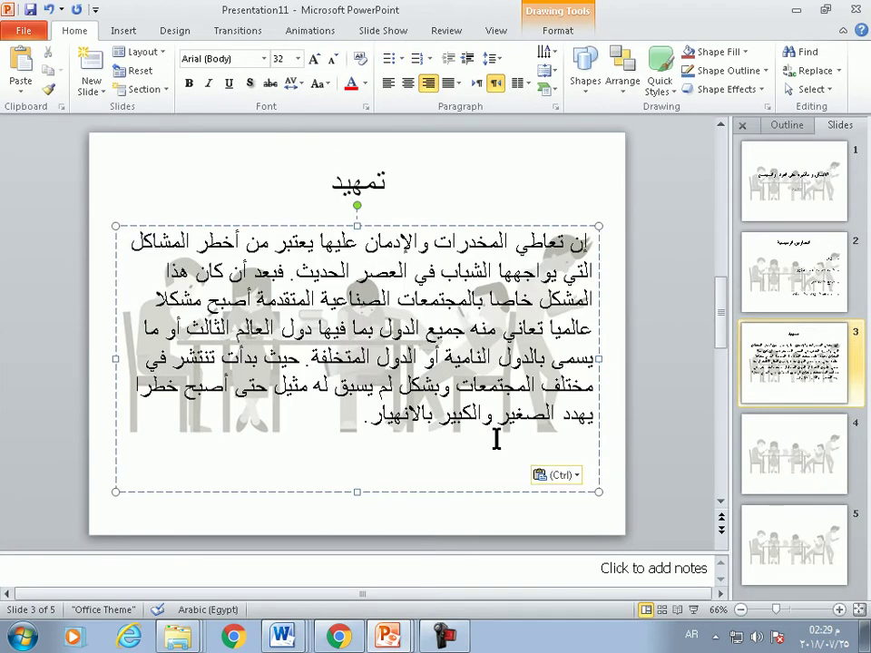
Make the pasted paragraph justified, 1.5 line spacing and bold
{"action": "key", "text": "ctrl+a"}
{"action": "left_click_drag", "start_coordinate": [356, 427], "coordinate": [599, 243]}
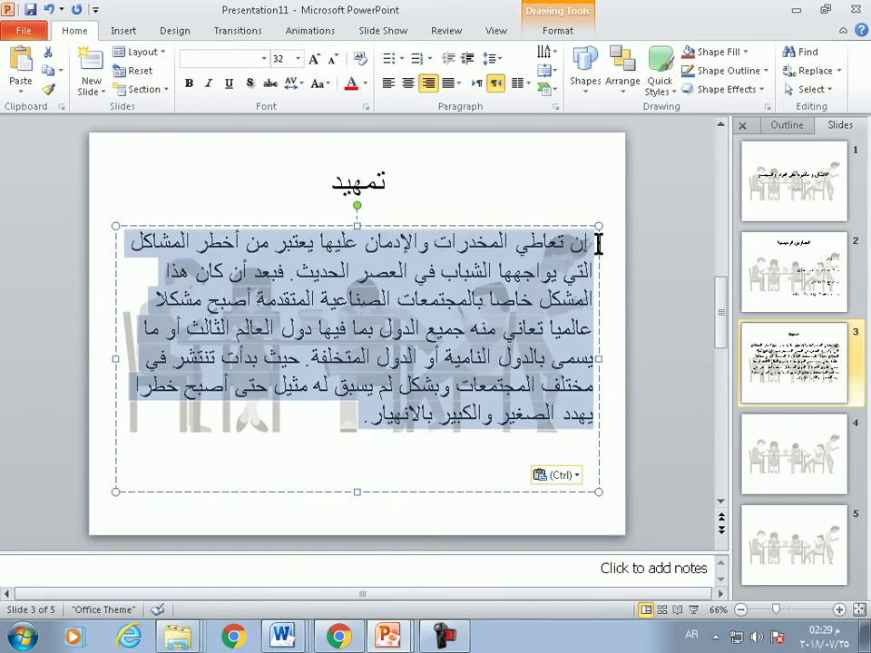
{"action": "left_click", "coordinate": [456, 85]}
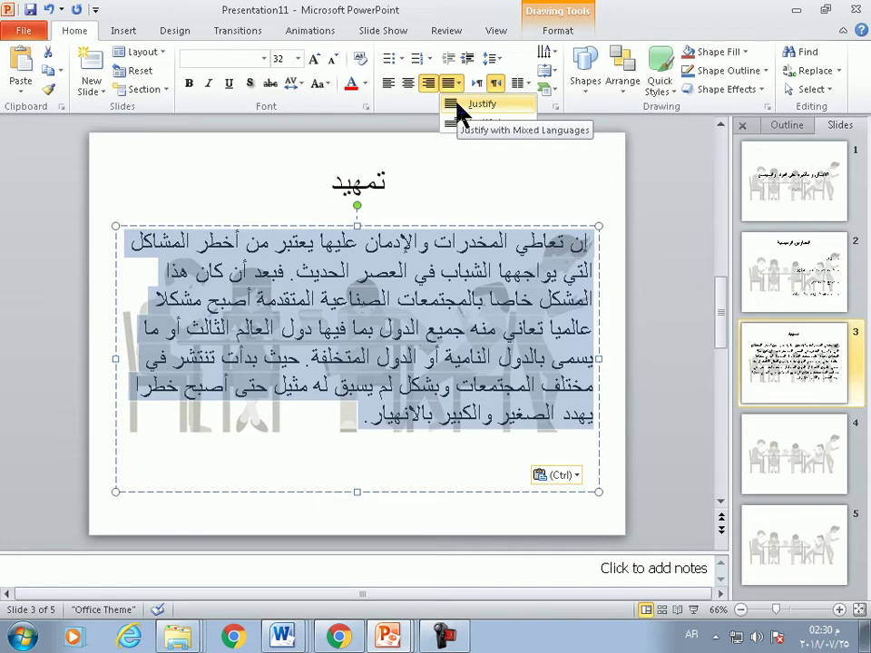
{"action": "left_click", "coordinate": [458, 105]}
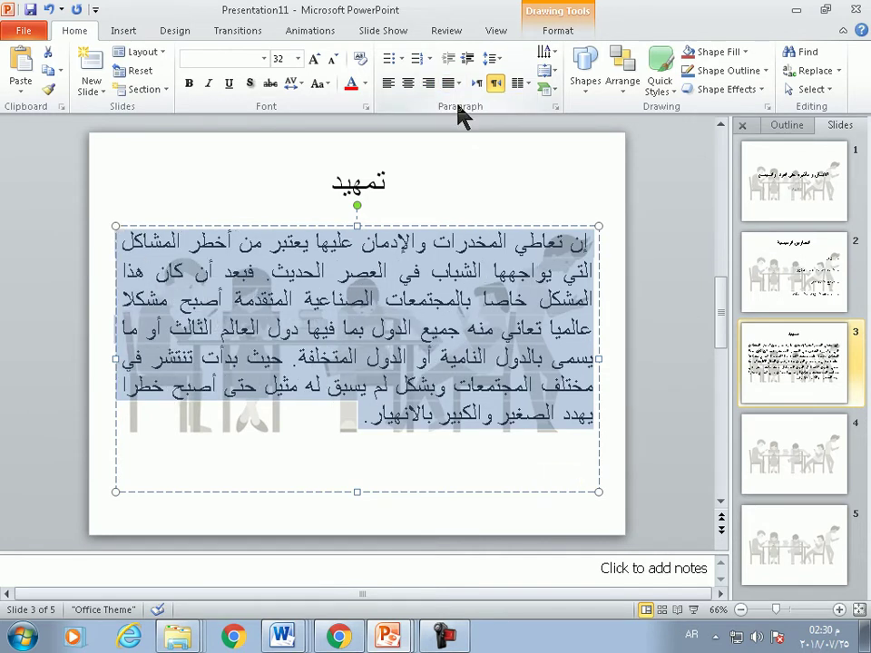
{"action": "left_click", "coordinate": [492, 59]}
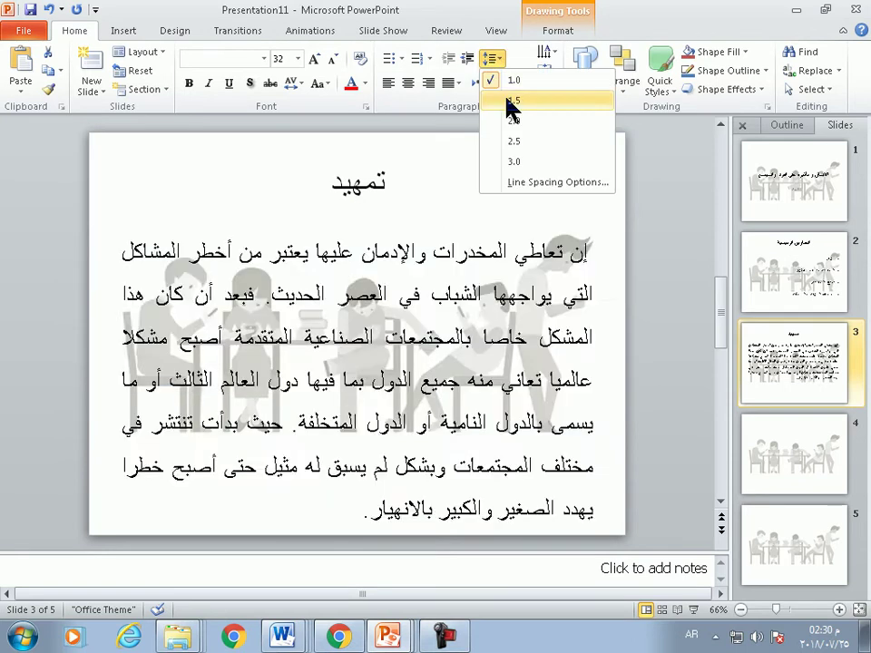
{"action": "left_click", "coordinate": [508, 100]}
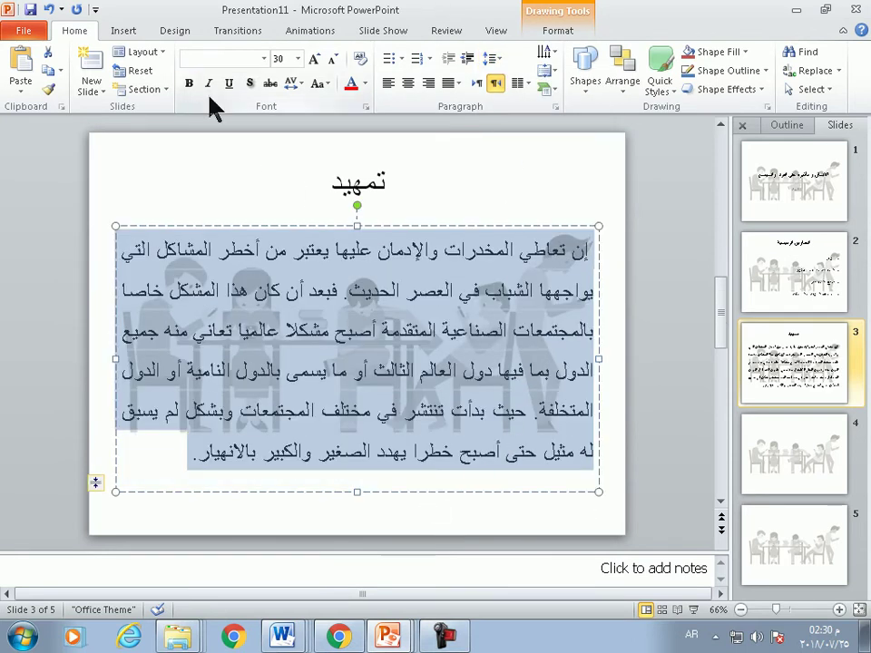
{"action": "left_click", "coordinate": [192, 88]}
{"action": "left_click", "coordinate": [229, 178]}
{"action": "left_click", "coordinate": [364, 476]}
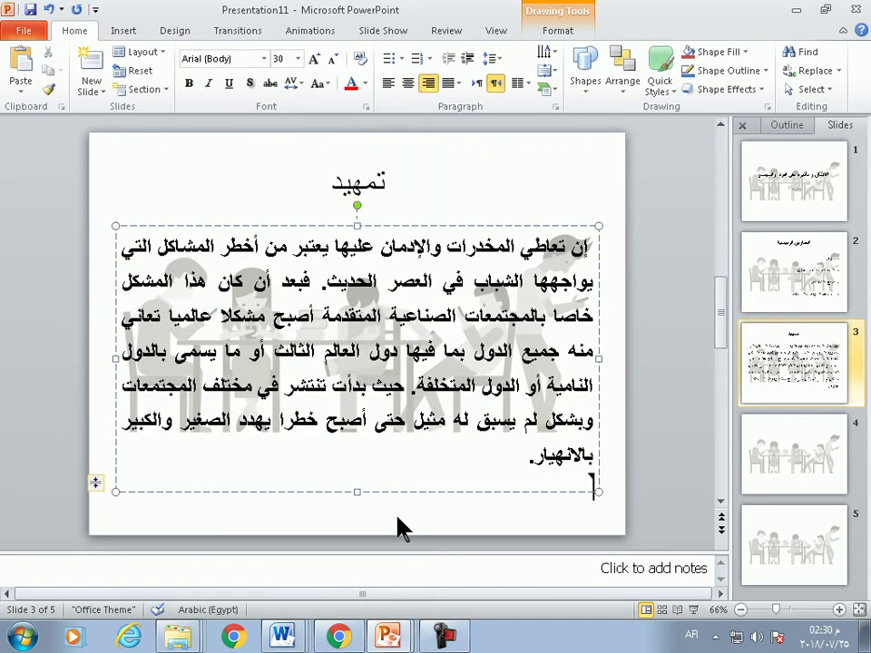
{"action": "left_click", "coordinate": [817, 451]}
Title slide 4 'المخدرات وأسبابها' and switch it to the Two Content layout
{"action": "left_click", "coordinate": [787, 283]}
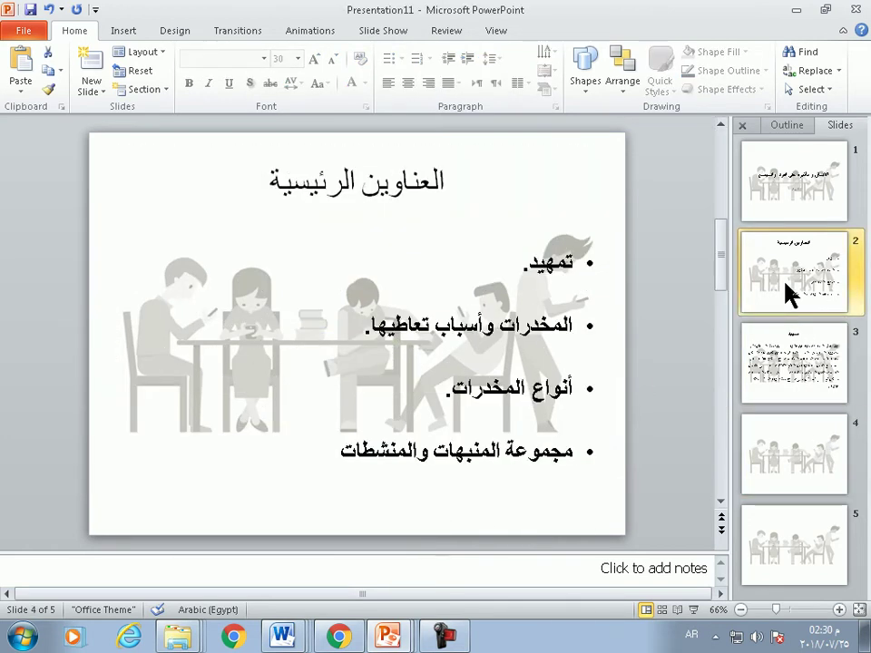
{"action": "left_click", "coordinate": [788, 467]}
{"action": "left_click", "coordinate": [436, 190]}
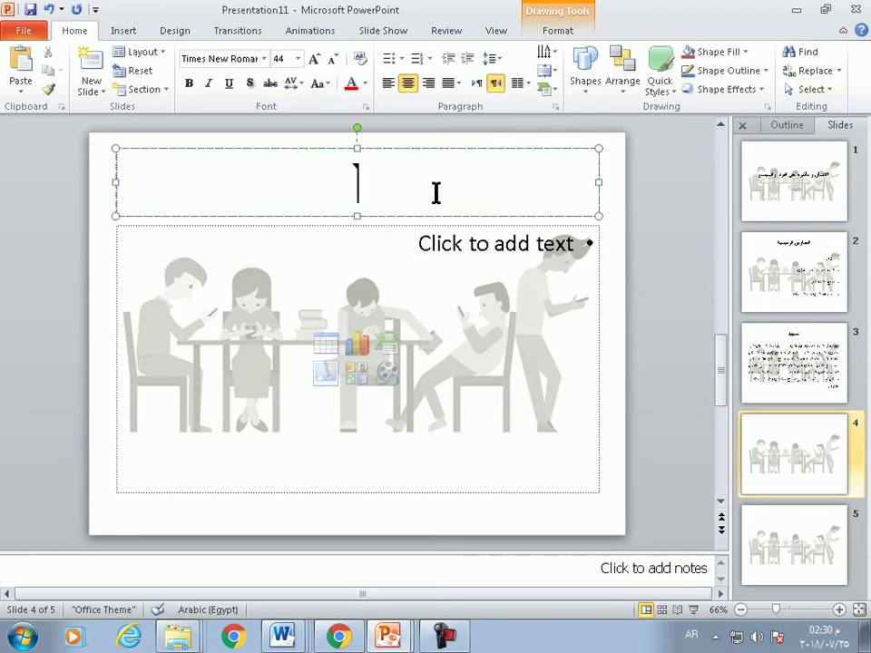
{"action": "type", "text": "ألمخدرات وا"}
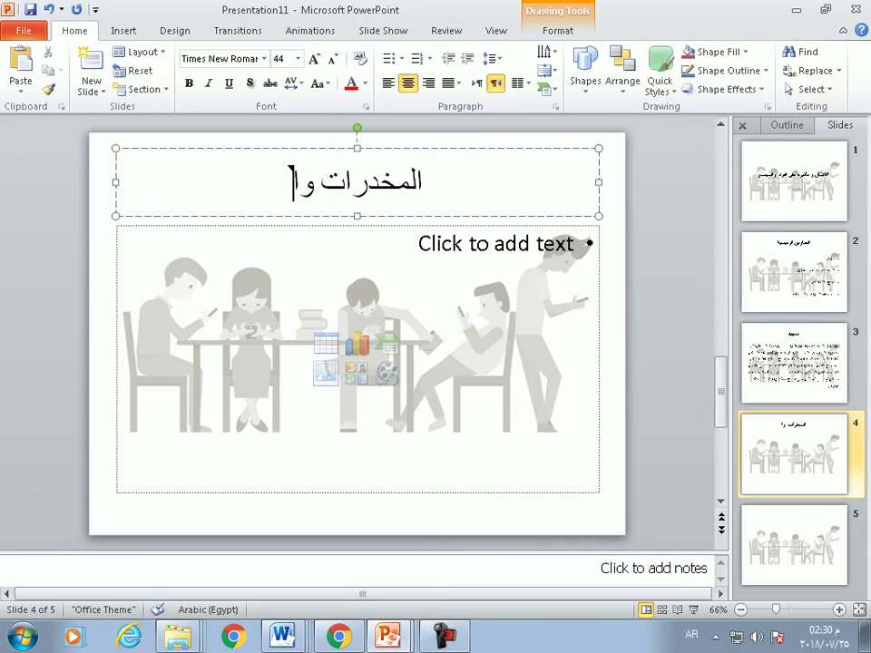
{"action": "type", "text": "ب"}
{"action": "key", "text": "BackSpace"}
{"action": "key", "text": "BackSpace"}
{"action": "type", "text": "أس"}
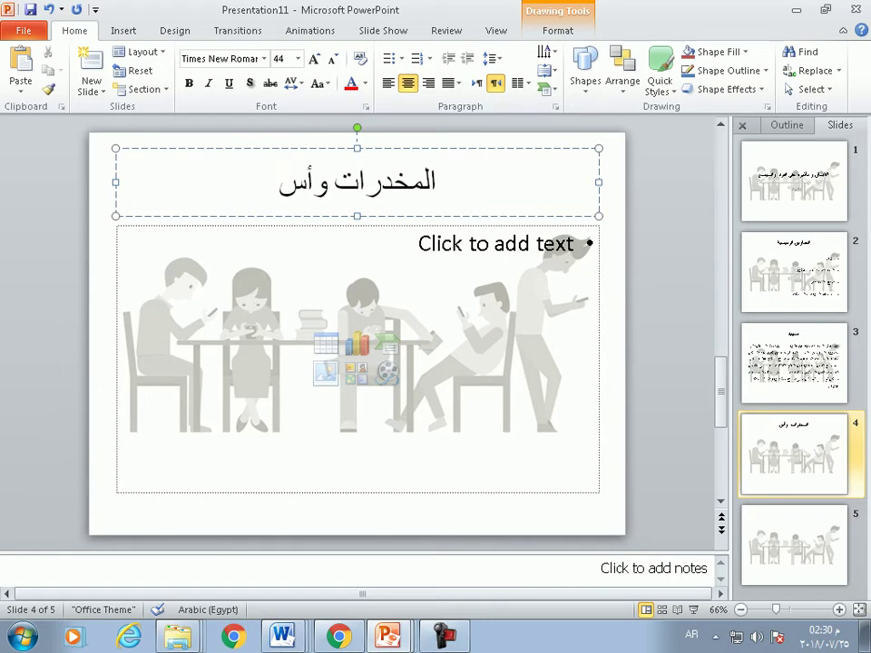
{"action": "type", "text": "بابه"}
{"action": "key", "text": "BackSpace"}
{"action": "key", "text": "BackSpace"}
{"action": "key", "text": "BackSpace"}
{"action": "type", "text": "ب"}
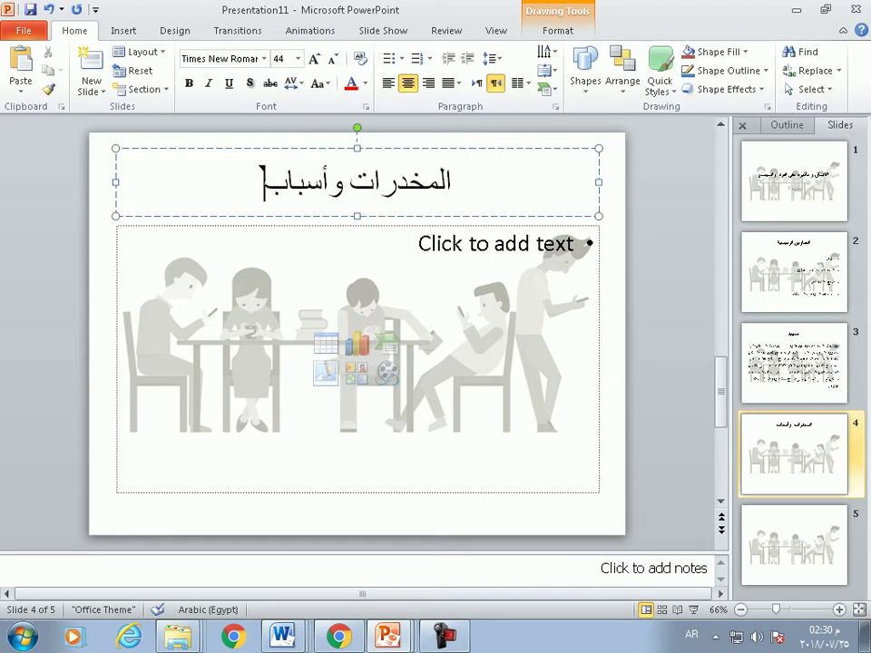
{"action": "type", "text": "ها"}
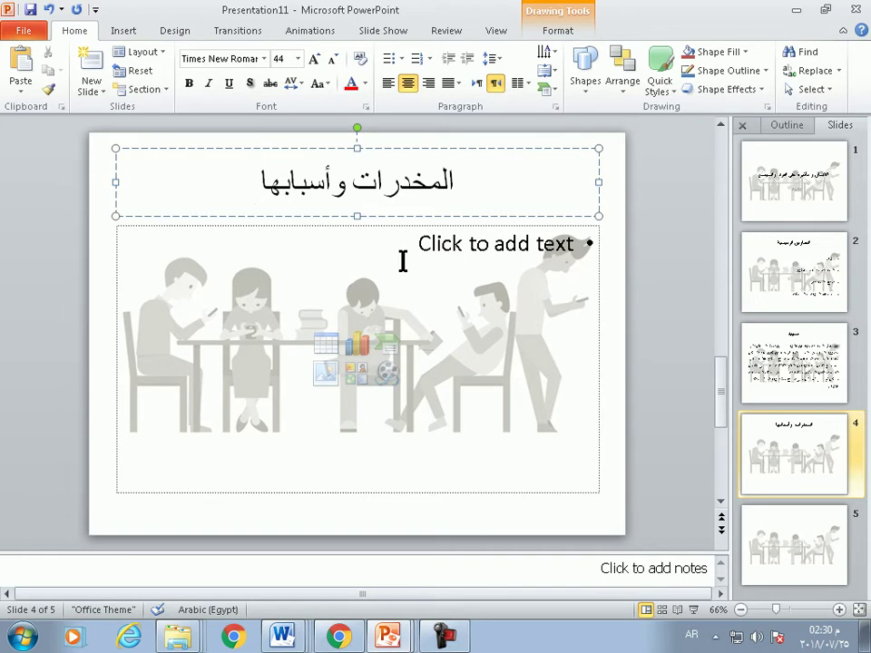
{"action": "left_click", "coordinate": [145, 52]}
{"action": "left_click", "coordinate": [171, 218]}
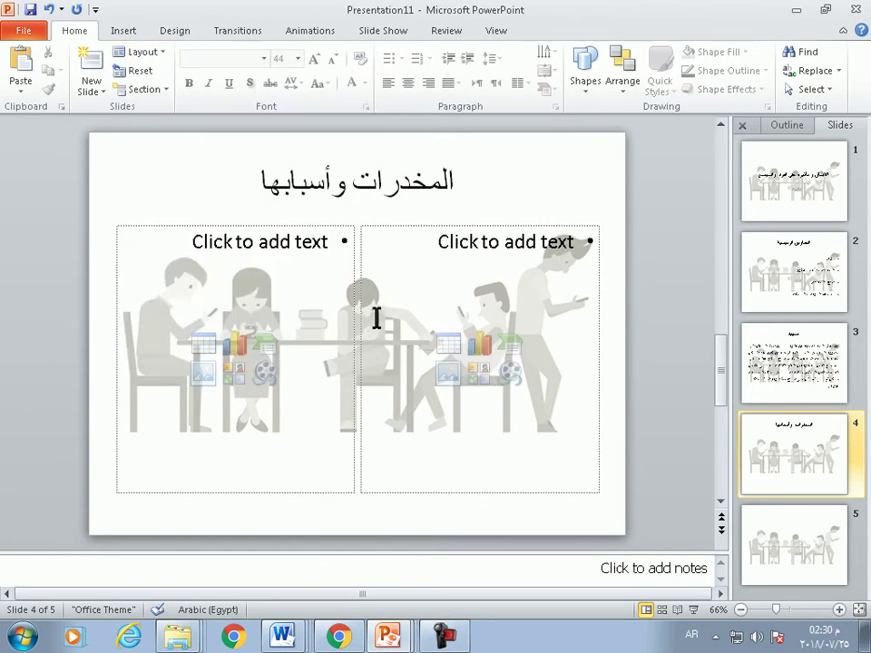
With slide 4's right box active, select the drugs definition paragraph in the Word document
{"action": "left_click", "coordinate": [472, 269]}
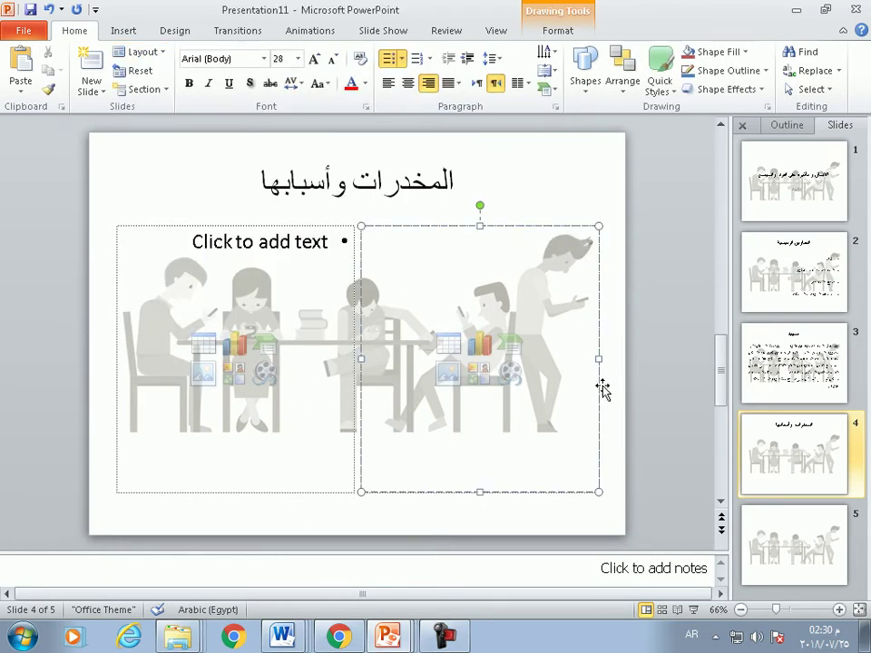
{"action": "left_click", "coordinate": [323, 355]}
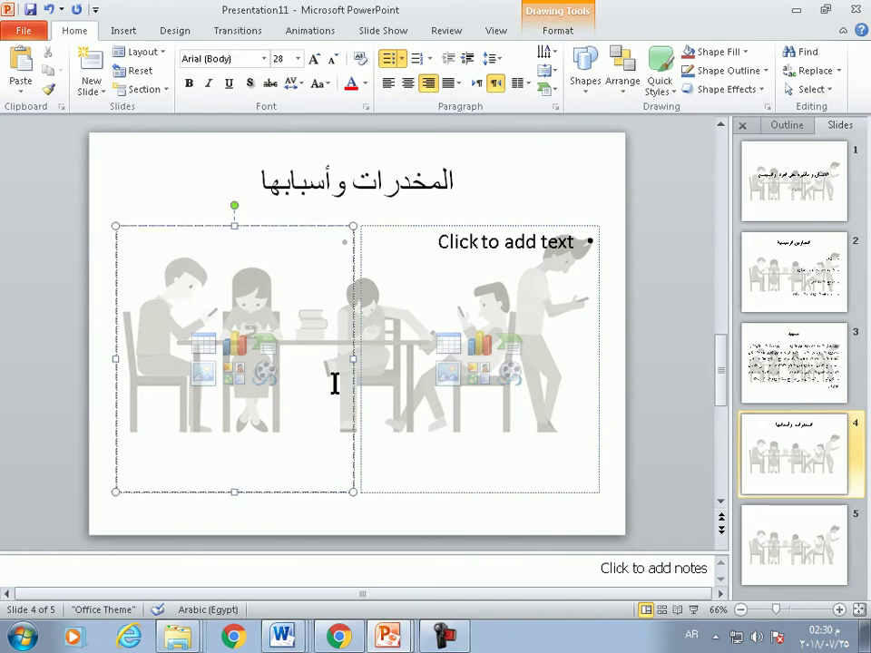
{"action": "left_click", "coordinate": [456, 245]}
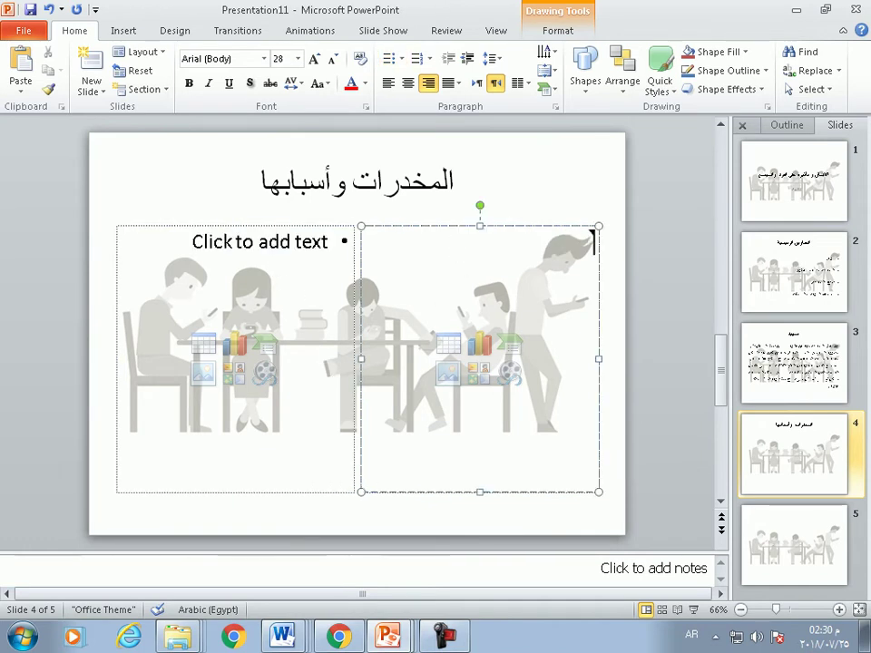
{"action": "key", "text": "alt+Tab"}
{"action": "scroll", "coordinate": [445, 350], "scroll_direction": "down", "scroll_amount": 8}
{"action": "scroll", "coordinate": [445, 408], "scroll_direction": "down", "scroll_amount": 6}
{"action": "scroll", "coordinate": [448, 410], "scroll_direction": "down", "scroll_amount": 6}
{"action": "scroll", "coordinate": [449, 410], "scroll_direction": "down", "scroll_amount": 5}
{"action": "scroll", "coordinate": [447, 410], "scroll_direction": "down", "scroll_amount": 1}
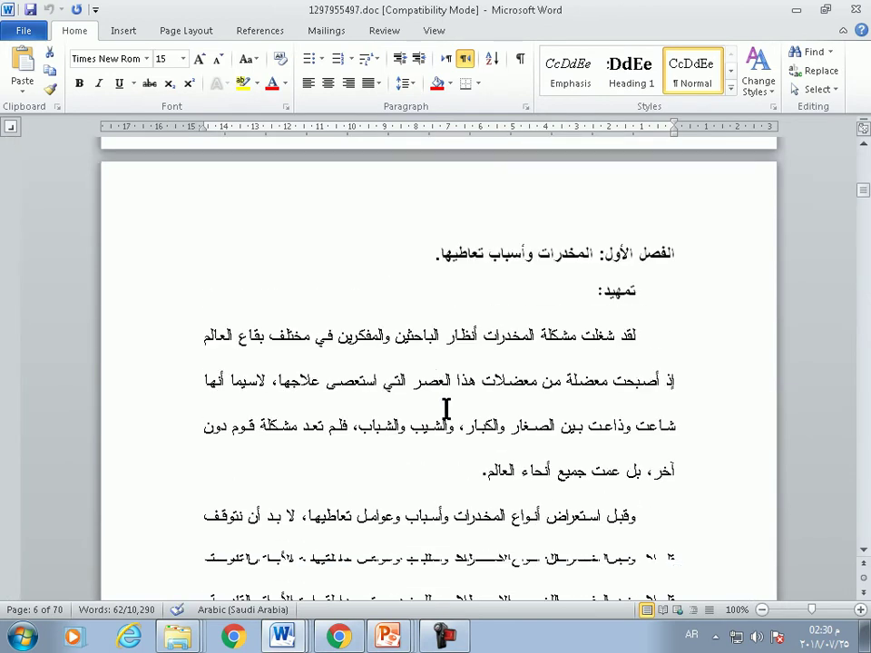
{"action": "scroll", "coordinate": [446, 410], "scroll_direction": "down", "scroll_amount": 1}
{"action": "scroll", "coordinate": [643, 317], "scroll_direction": "down", "scroll_amount": 2}
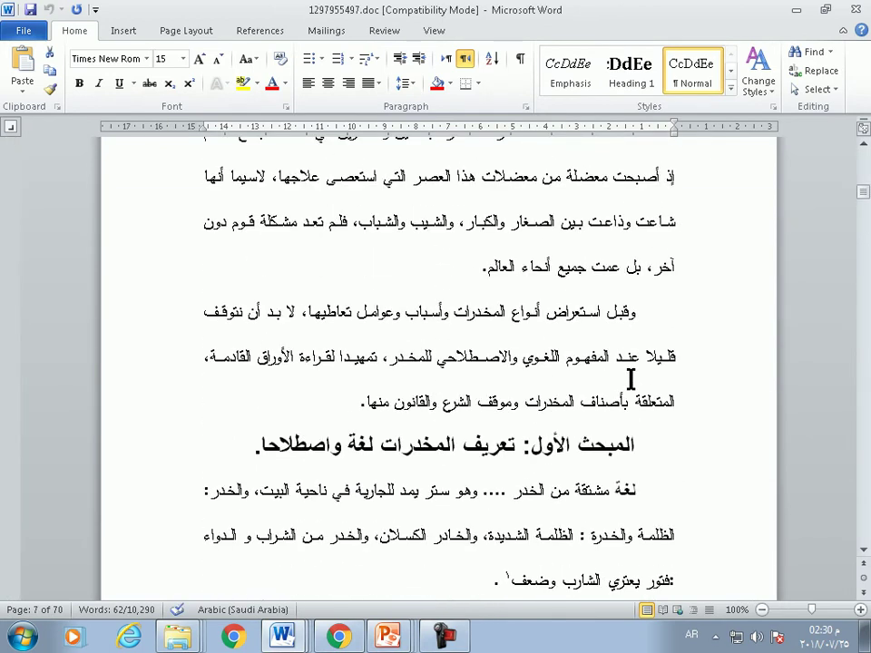
{"action": "scroll", "coordinate": [653, 381], "scroll_direction": "down", "scroll_amount": 2}
{"action": "scroll", "coordinate": [641, 370], "scroll_direction": "down", "scroll_amount": 3}
{"action": "scroll", "coordinate": [626, 379], "scroll_direction": "down", "scroll_amount": 3}
{"action": "scroll", "coordinate": [618, 381], "scroll_direction": "down", "scroll_amount": 2}
{"action": "scroll", "coordinate": [618, 369], "scroll_direction": "down", "scroll_amount": 4}
{"action": "scroll", "coordinate": [618, 369], "scroll_direction": "down", "scroll_amount": 3}
{"action": "scroll", "coordinate": [617, 369], "scroll_direction": "down", "scroll_amount": 4}
{"action": "scroll", "coordinate": [618, 369], "scroll_direction": "down", "scroll_amount": 2}
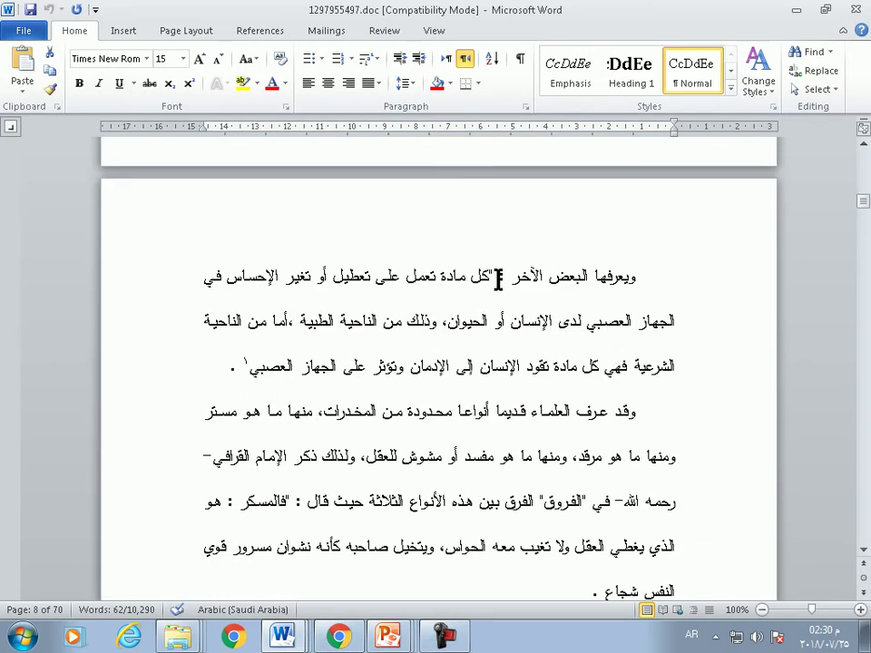
{"action": "left_click_drag", "start_coordinate": [489, 275], "coordinate": [234, 390]}
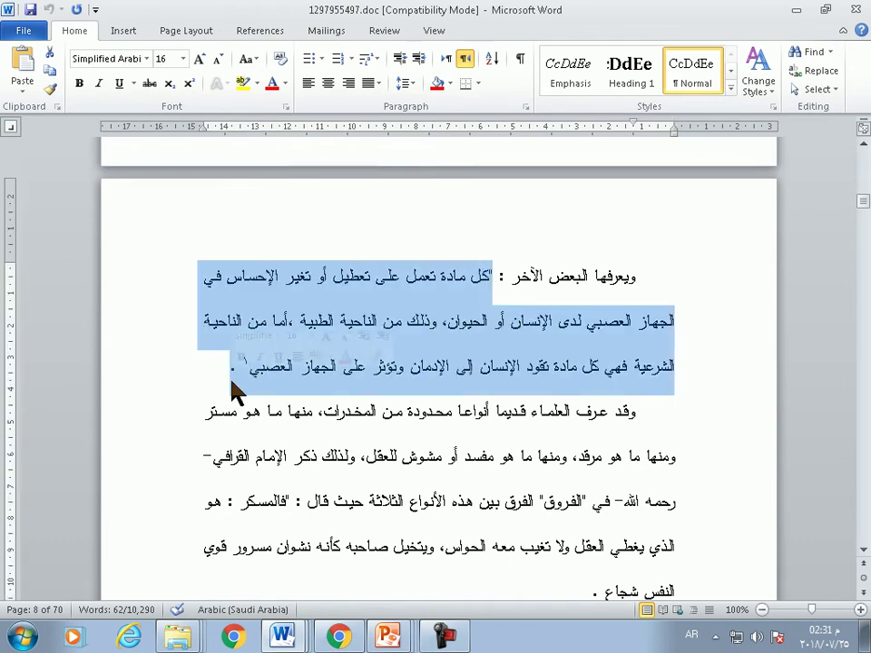
Paste the definition into slide 4's right placeholder and justify it
{"action": "key", "text": "alt+Tab"}
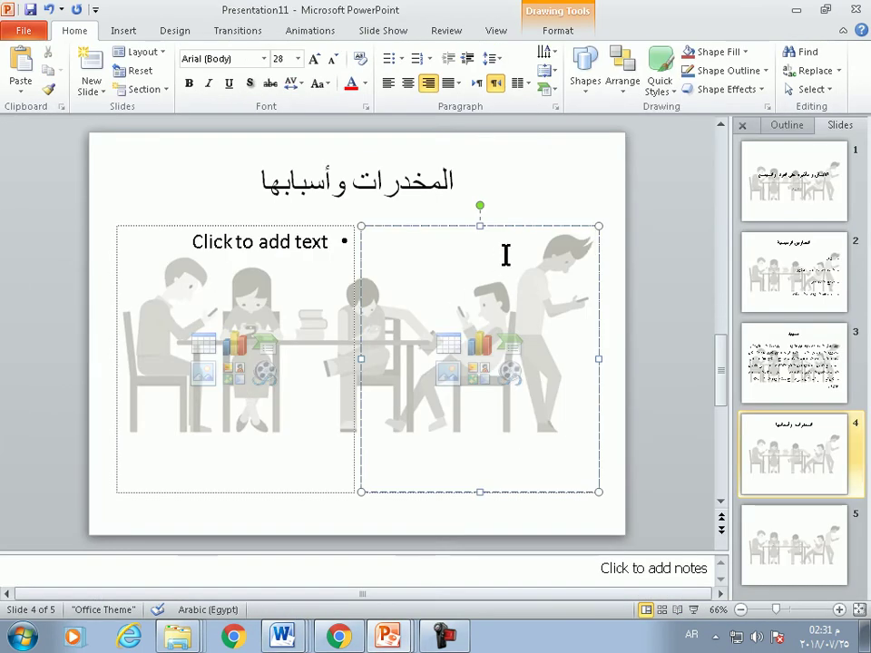
{"action": "key", "text": "ctrl+v"}
{"action": "key", "text": "ctrl+a"}
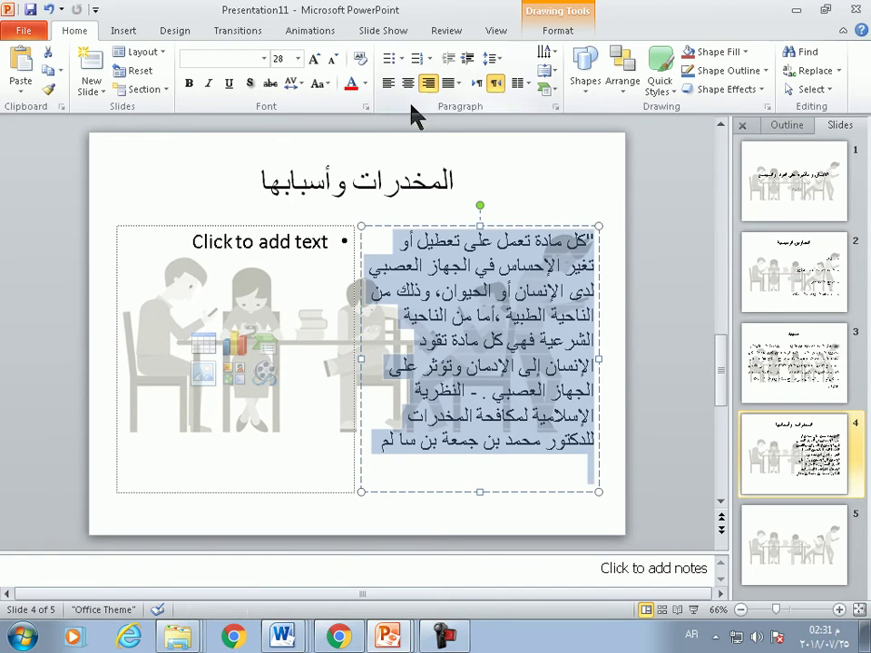
{"action": "left_click", "coordinate": [456, 82]}
{"action": "left_click", "coordinate": [458, 107]}
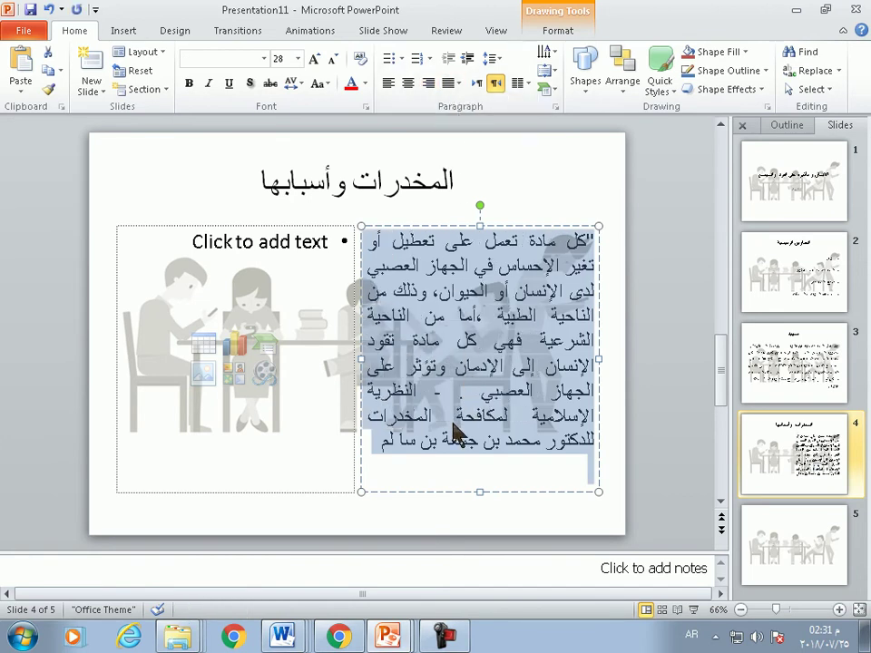
{"action": "key", "text": "Escape"}
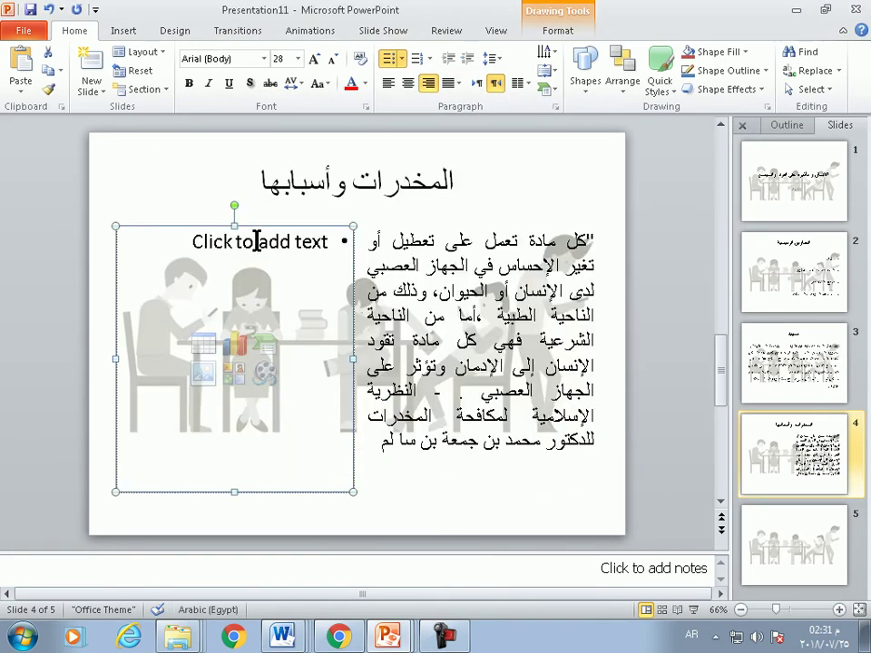
{"action": "left_click", "coordinate": [259, 263]}
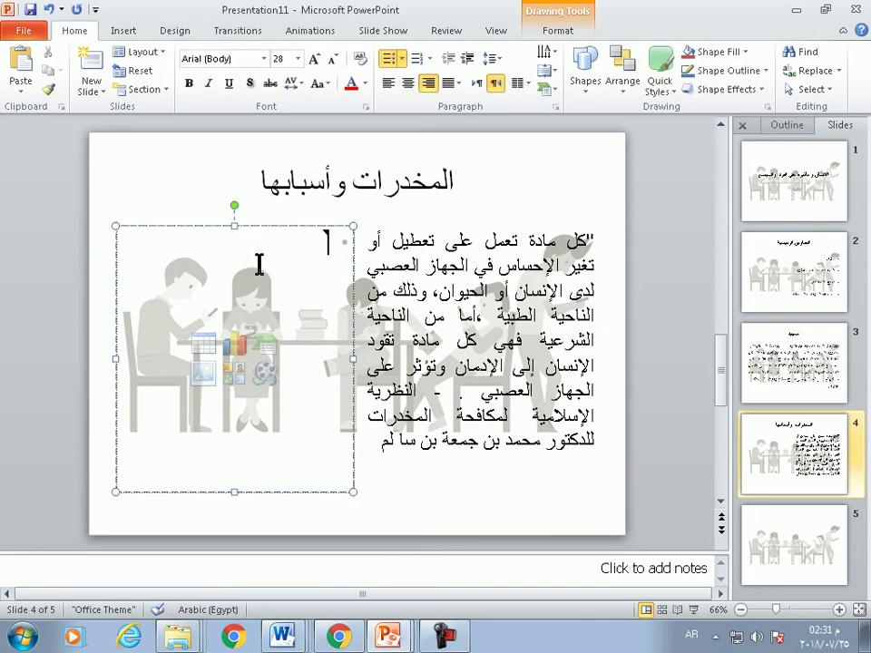
Insert the man-with-laptop clip art on slide 4 and nudge it up and left
{"action": "left_click", "coordinate": [123, 33]}
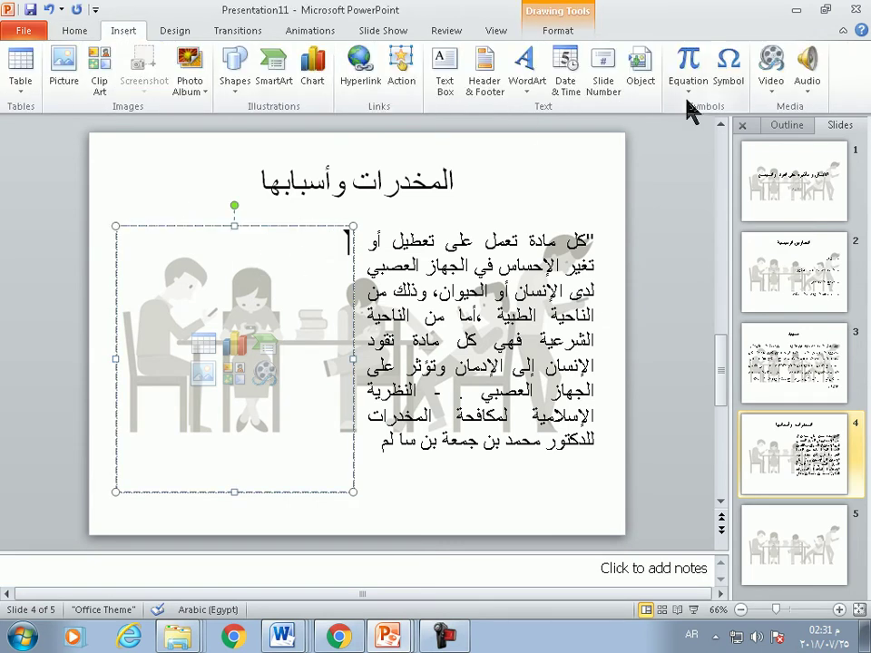
{"action": "left_click", "coordinate": [102, 71]}
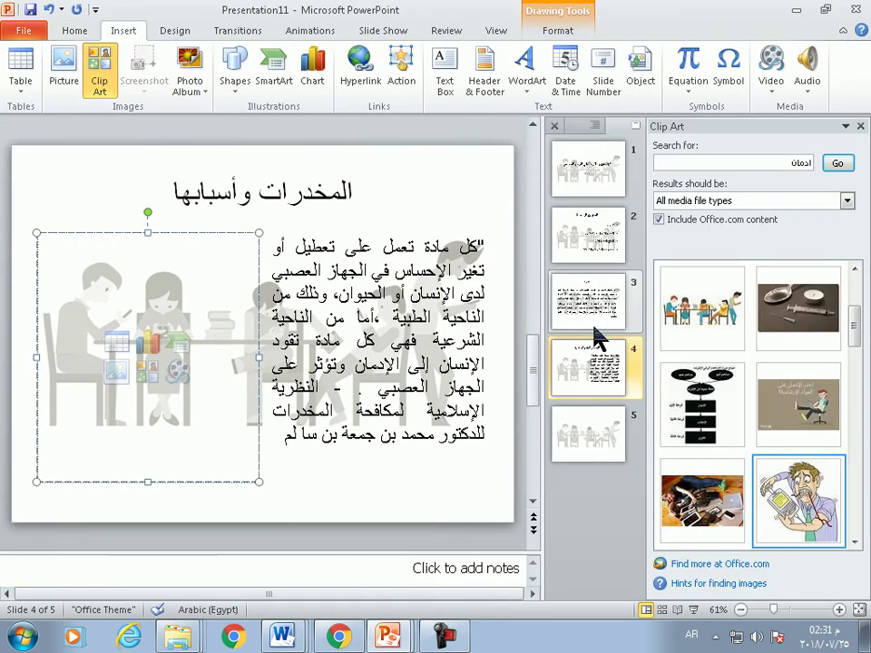
{"action": "scroll", "coordinate": [855, 337], "scroll_direction": "down", "scroll_amount": 1}
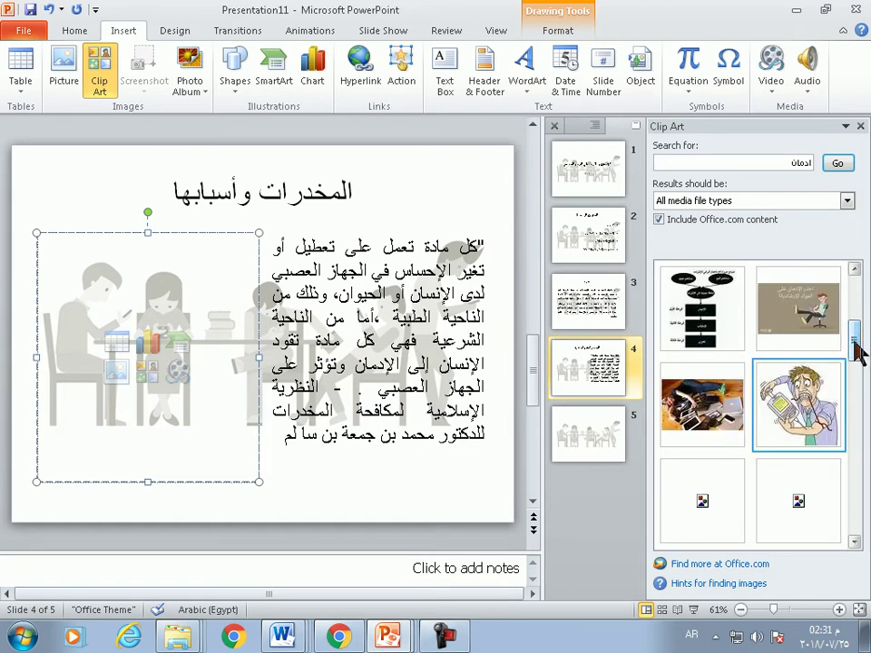
{"action": "left_click", "coordinate": [836, 313]}
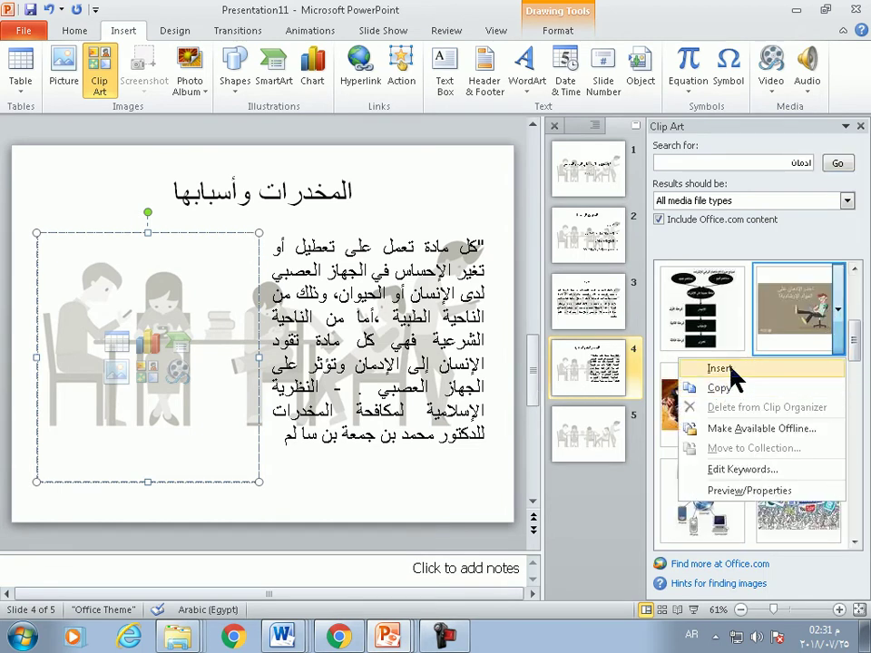
{"action": "key", "text": "Escape"}
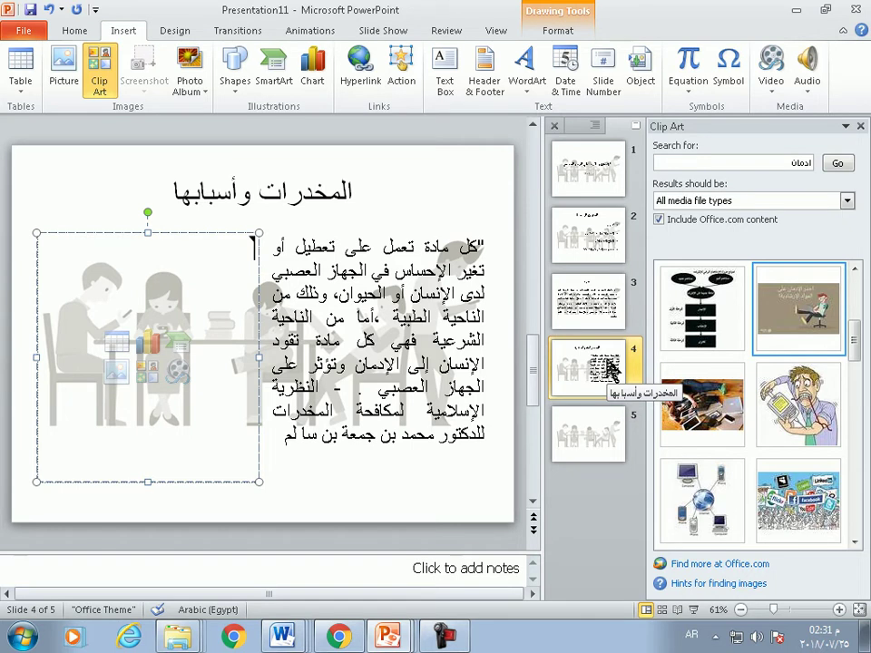
{"action": "mouse_move", "coordinate": [798, 308]}
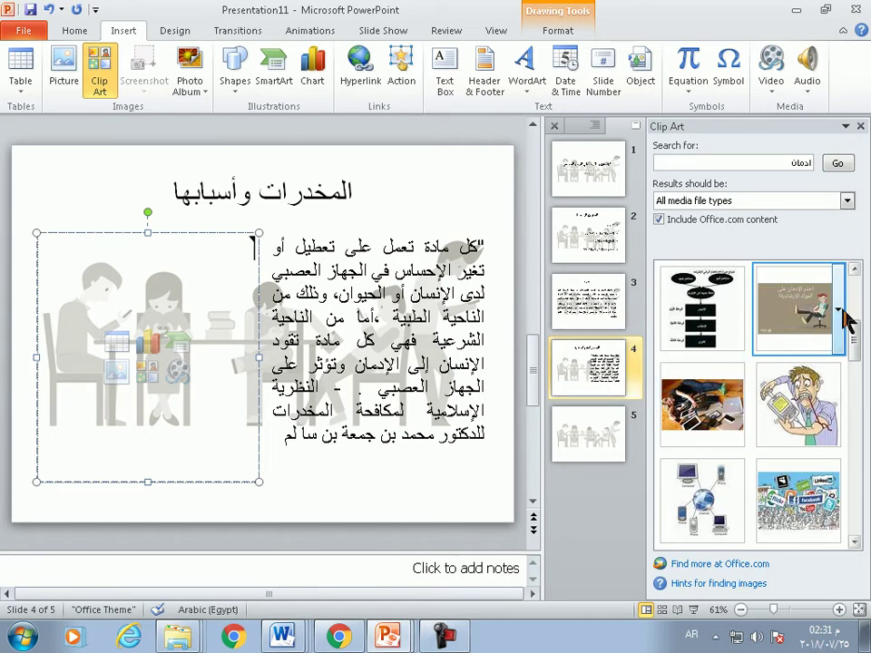
{"action": "left_click", "coordinate": [838, 310]}
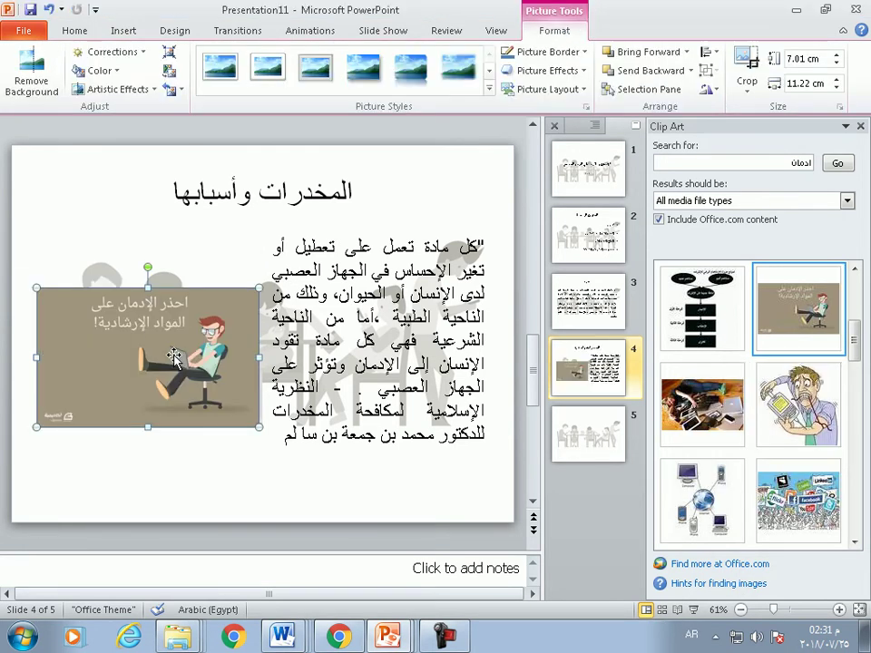
{"action": "left_click_drag", "start_coordinate": [174, 357], "coordinate": [163, 342]}
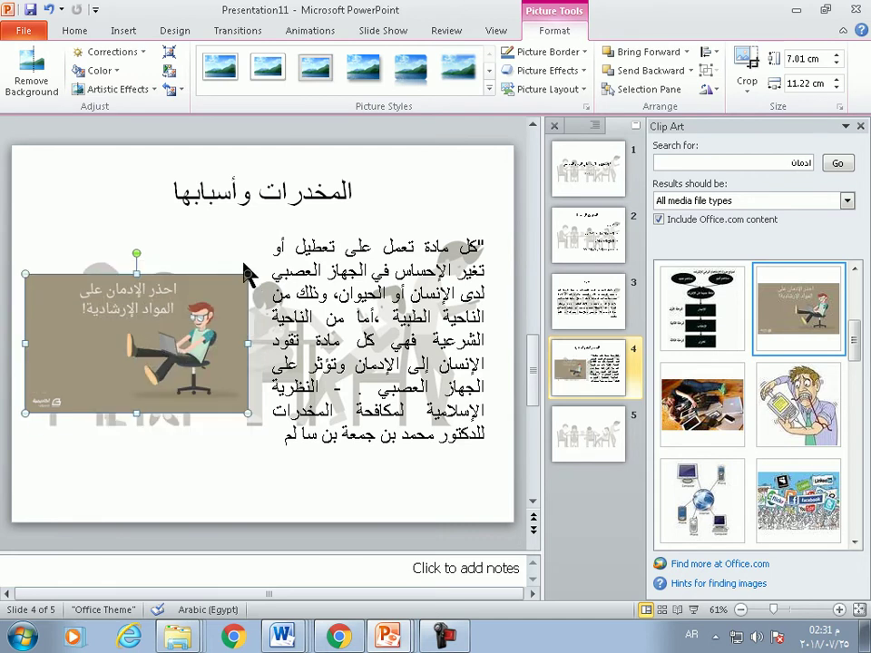
Crop the clip art, removing the caption and edges, to frame just the man at the laptop
{"action": "left_click", "coordinate": [747, 68]}
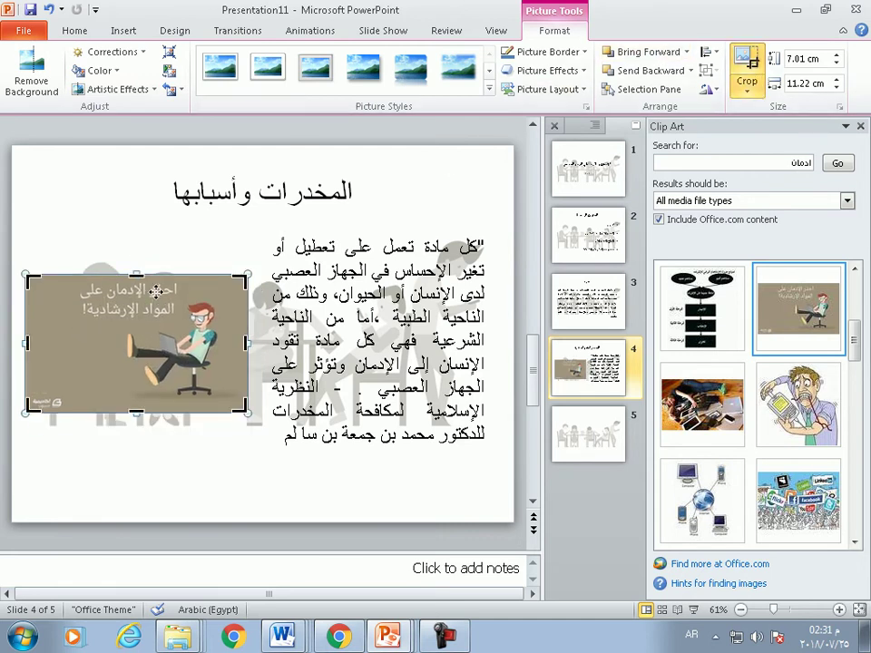
{"action": "left_click_drag", "start_coordinate": [136, 273], "coordinate": [138, 302]}
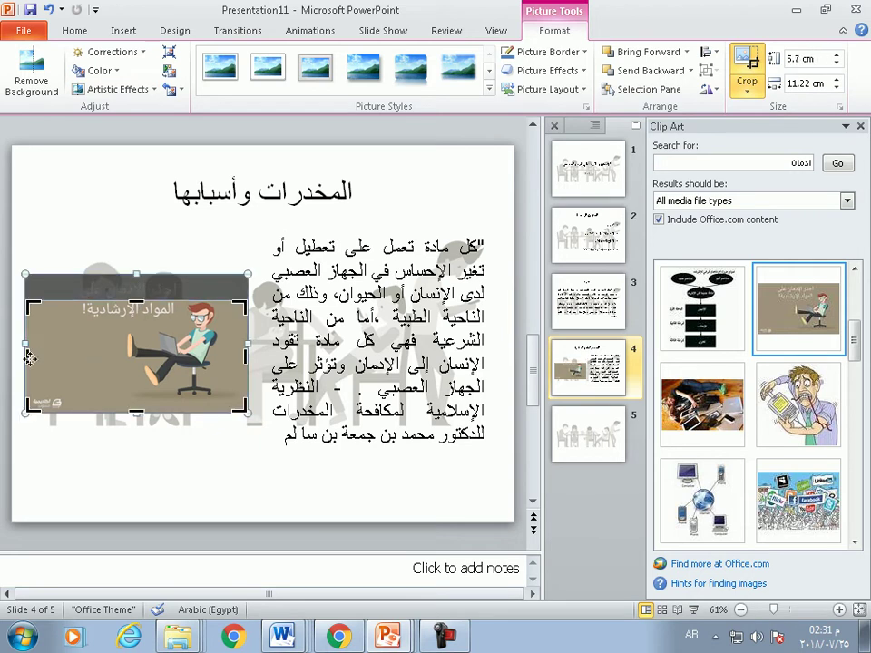
{"action": "left_click_drag", "start_coordinate": [26, 356], "coordinate": [126, 360]}
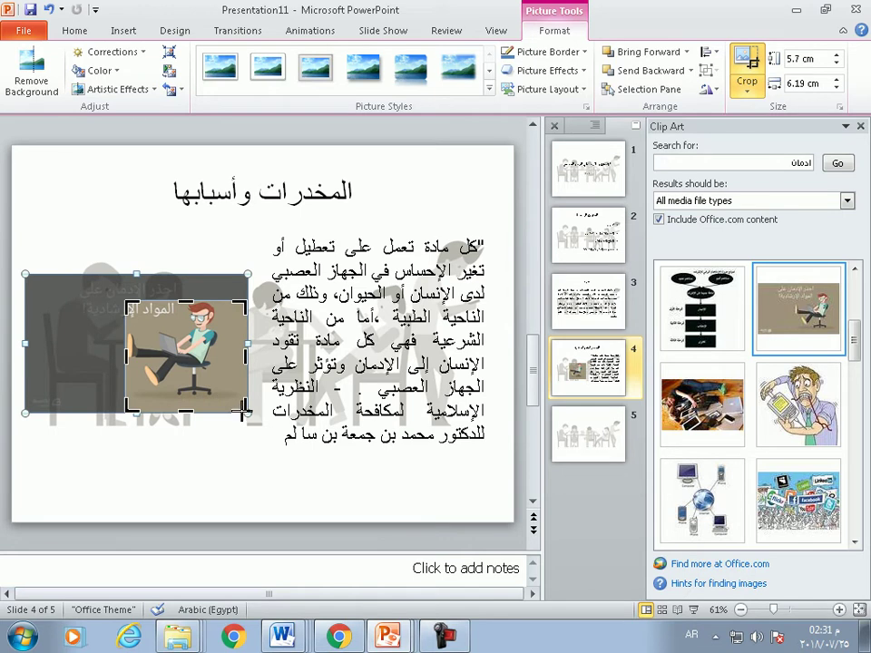
{"action": "mouse_move", "coordinate": [243, 411]}
{"action": "left_mouse_down"}
{"action": "mouse_move", "coordinate": [211, 396]}
{"action": "mouse_move", "coordinate": [194, 332]}
{"action": "left_mouse_up"}
{"action": "left_click", "coordinate": [154, 249]}
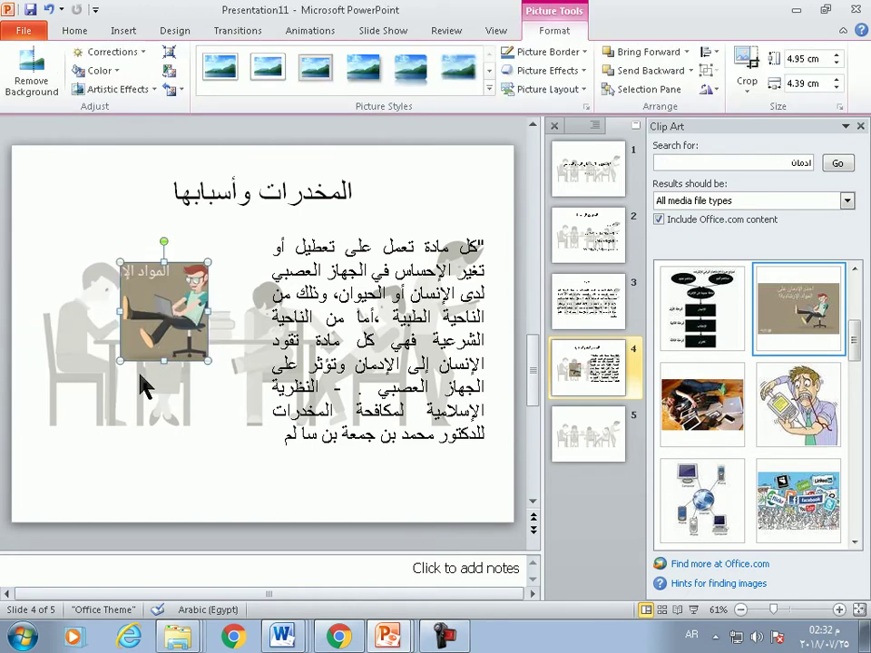
Enlarge the cropped picture to 9.69 × 8.59 cm and nudge it into place
{"action": "left_click_drag", "start_coordinate": [123, 359], "coordinate": [37, 454]}
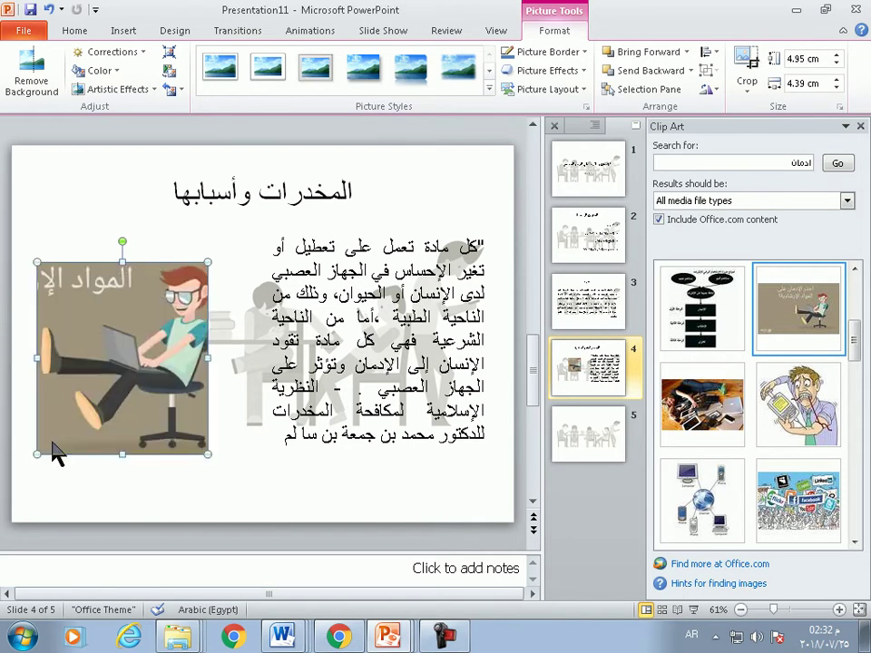
{"action": "left_click_drag", "start_coordinate": [130, 400], "coordinate": [128, 403]}
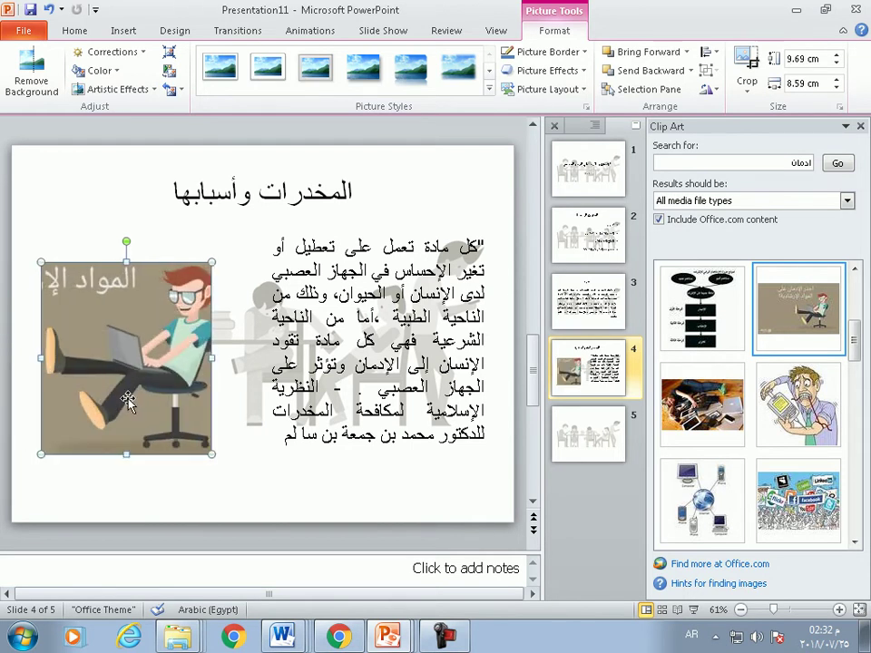
{"action": "left_click", "coordinate": [717, 90]}
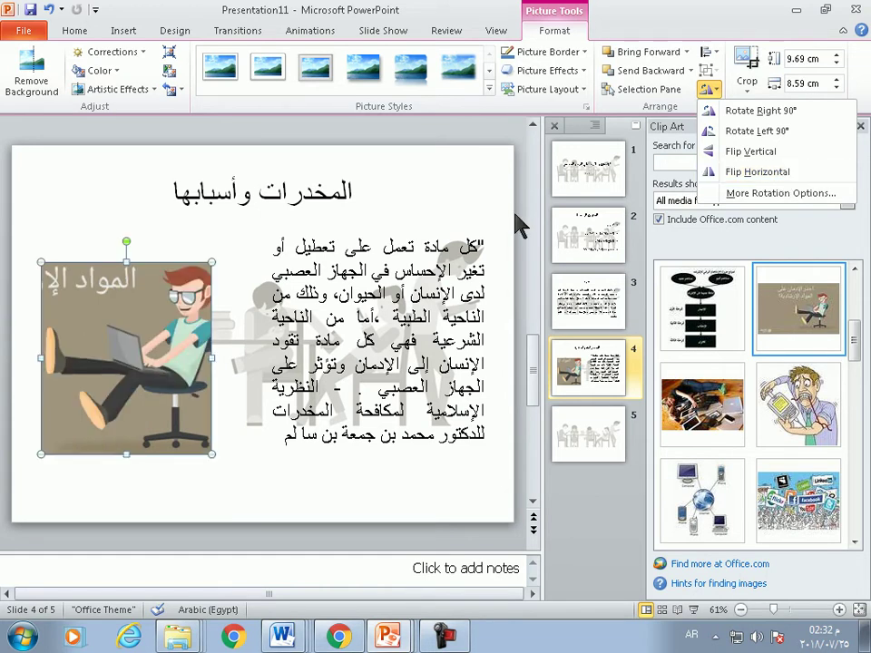
Flip the laptop picture horizontally, then review earlier slides and return to slide 5
{"action": "left_click", "coordinate": [760, 172]}
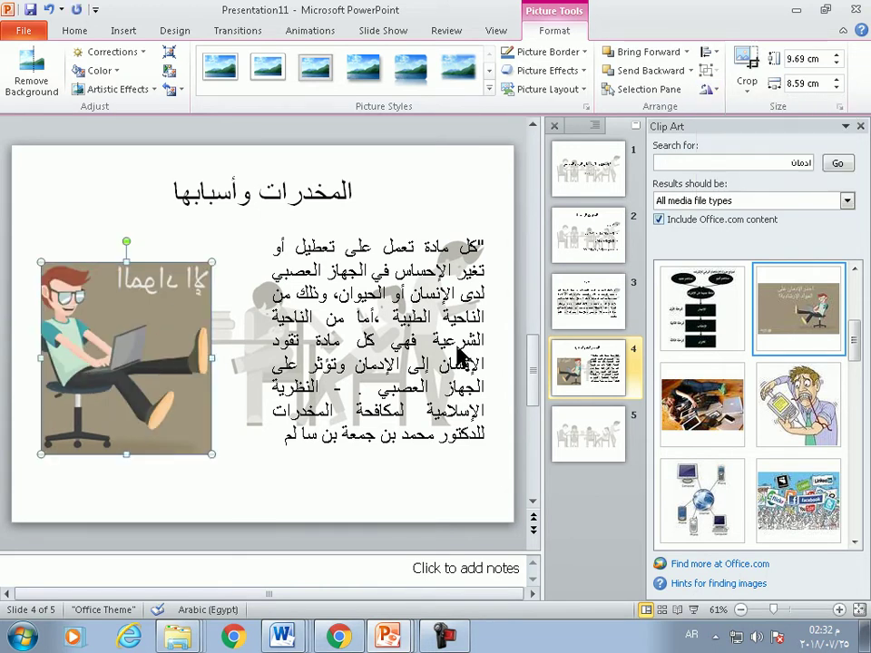
{"action": "left_click", "coordinate": [382, 485]}
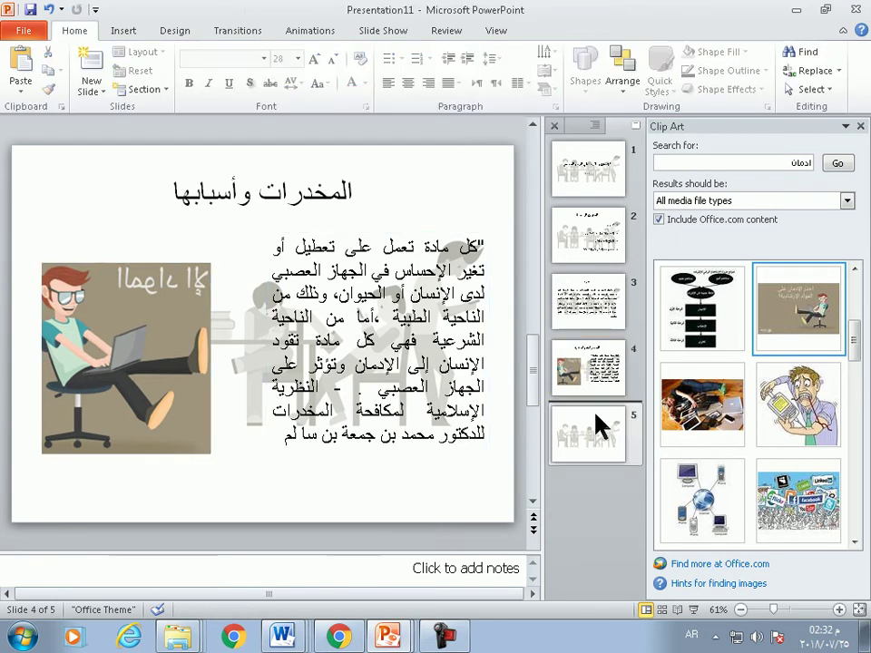
{"action": "left_click", "coordinate": [599, 426]}
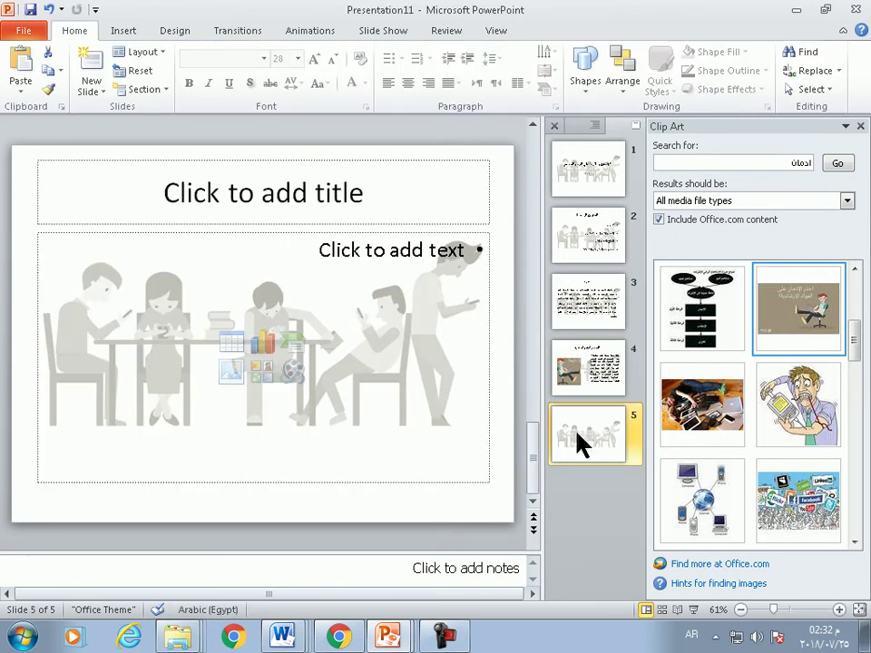
{"action": "left_click", "coordinate": [595, 349]}
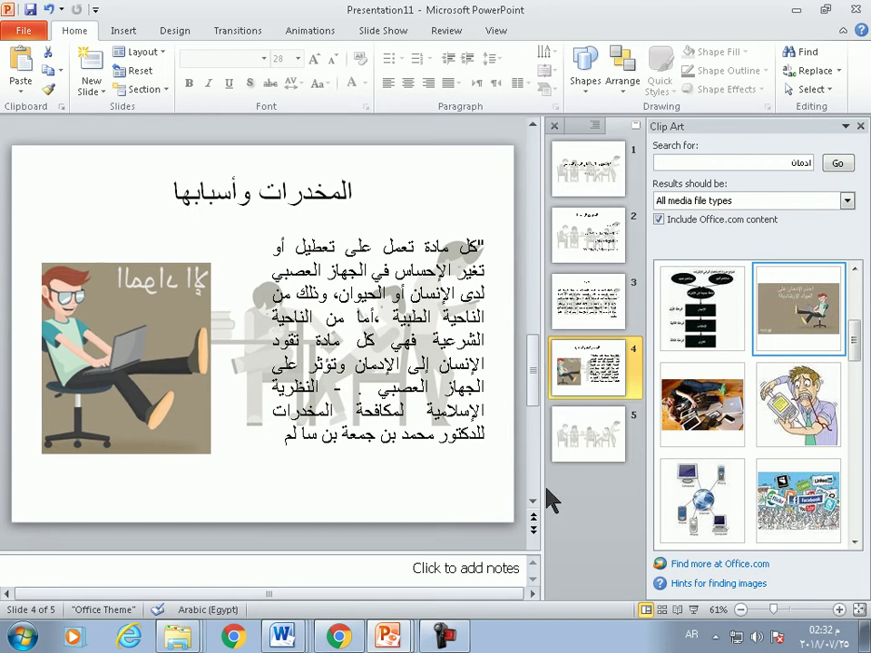
{"action": "left_click", "coordinate": [570, 431]}
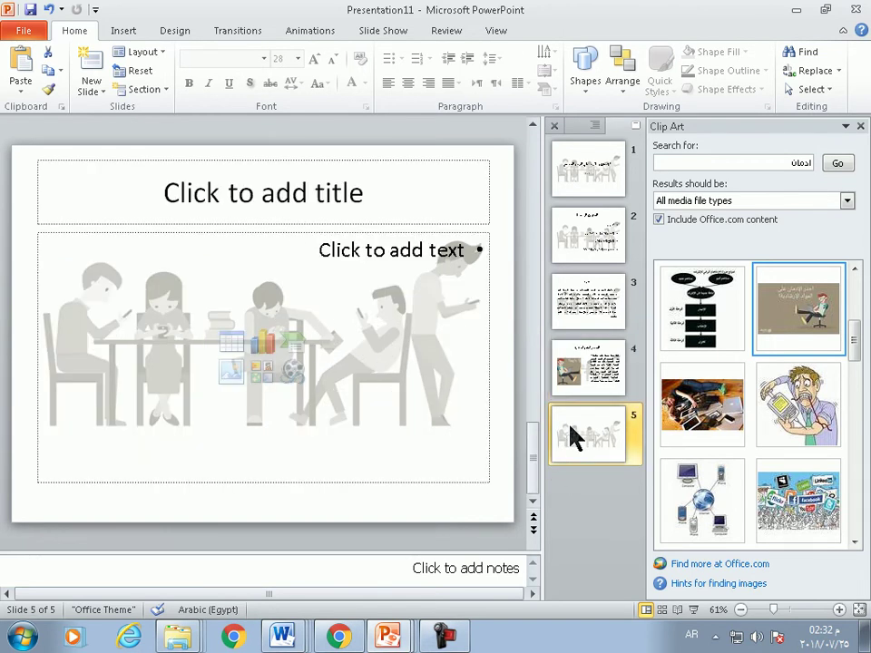
{"action": "left_click", "coordinate": [290, 351]}
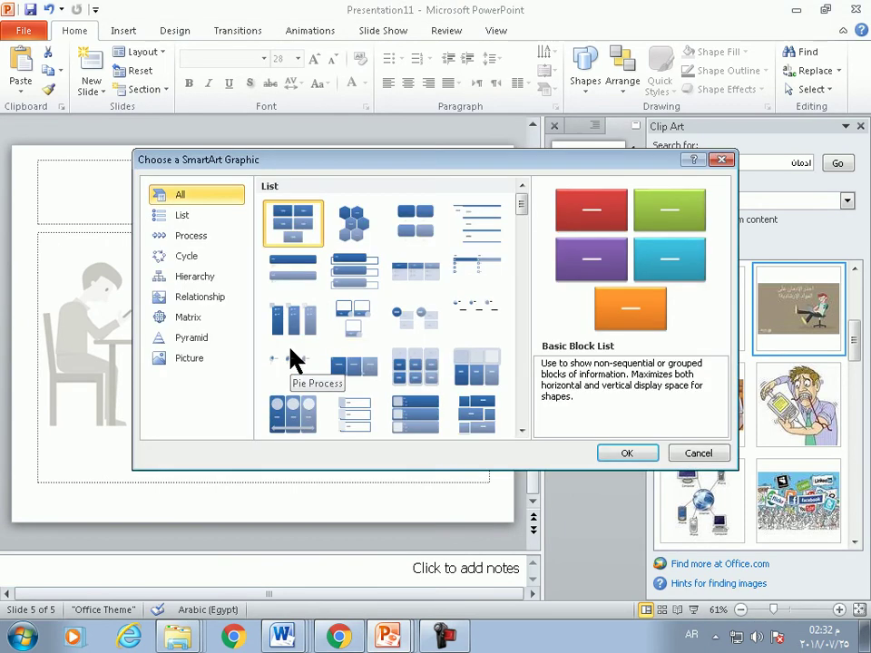
{"action": "left_click", "coordinate": [679, 454]}
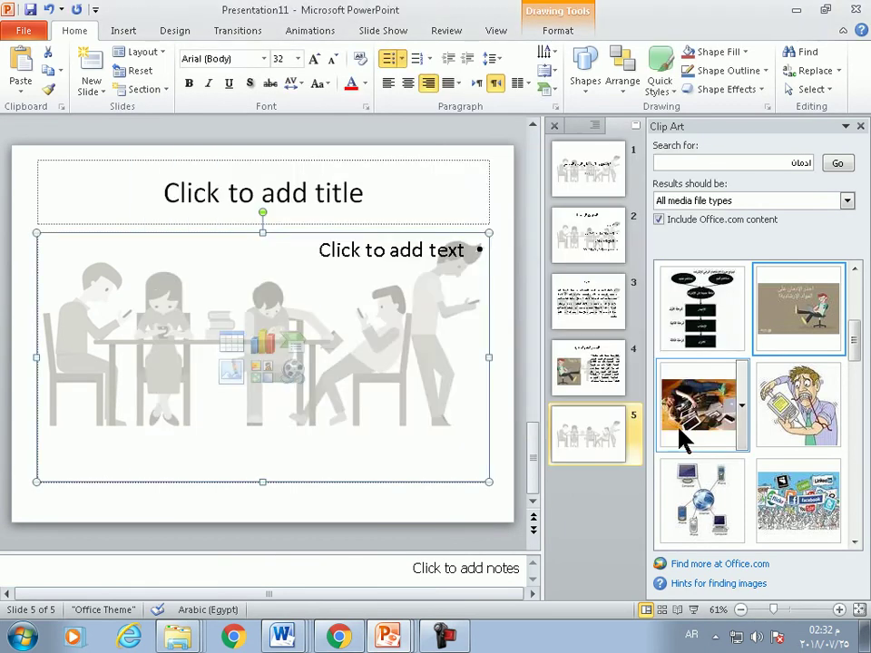
{"action": "left_click", "coordinate": [592, 186]}
{"action": "left_click", "coordinate": [596, 239]}
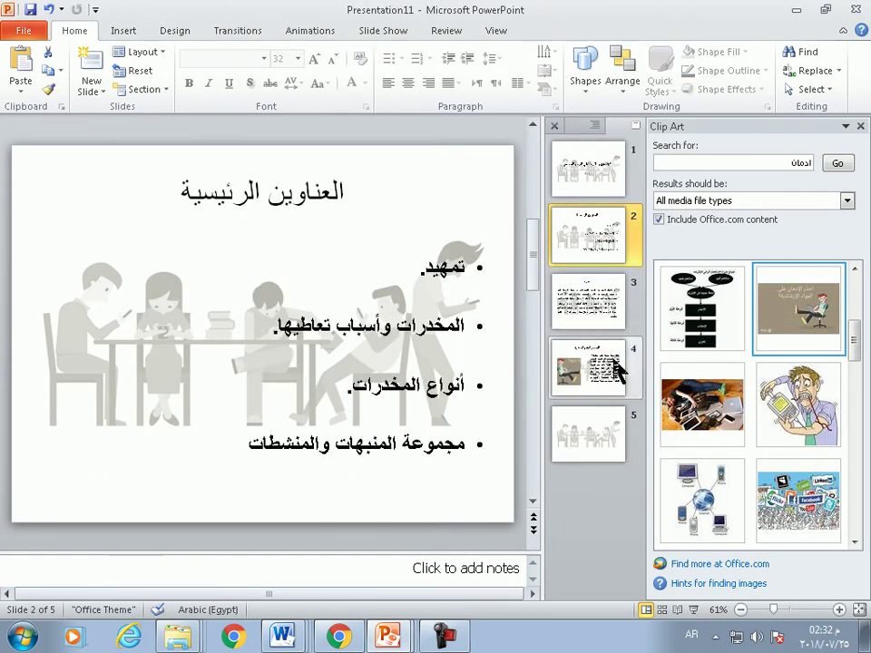
{"action": "left_click", "coordinate": [590, 434]}
Insert a Hierarchy > Organization Chart SmartArt on slide 5
{"action": "left_click", "coordinate": [293, 344]}
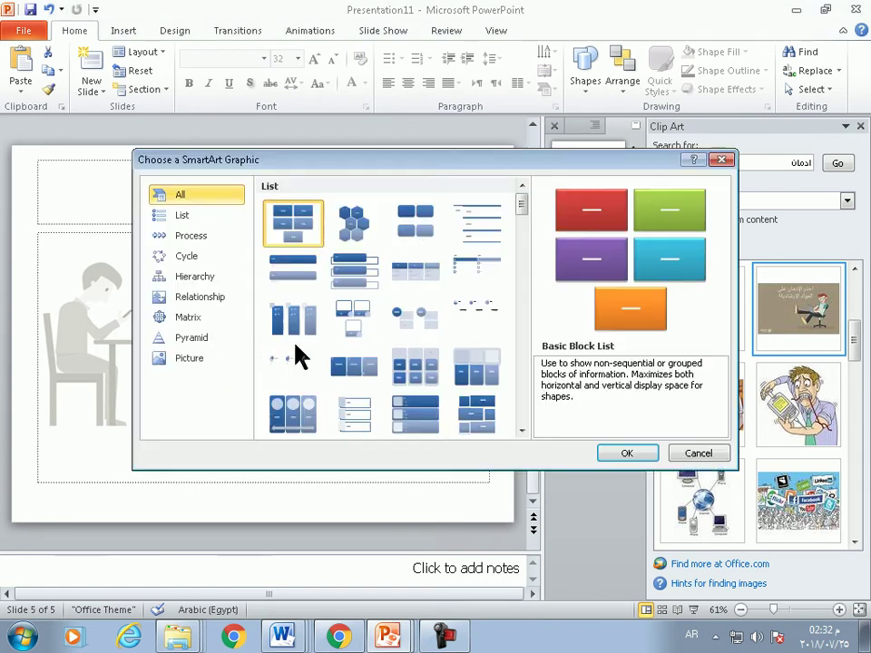
{"action": "left_click_drag", "start_coordinate": [513, 203], "coordinate": [526, 257]}
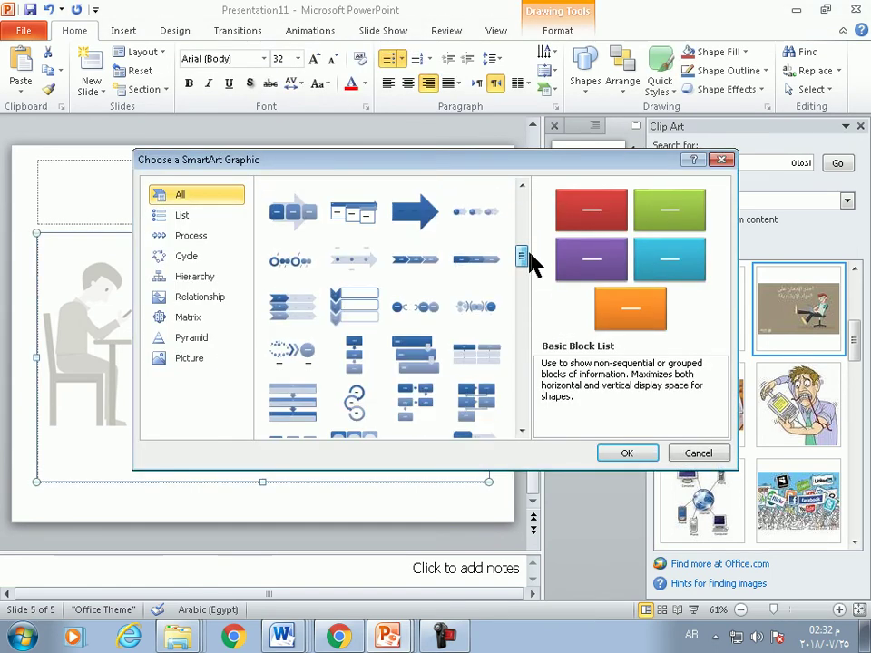
{"action": "left_click", "coordinate": [197, 279]}
{"action": "left_click", "coordinate": [294, 214]}
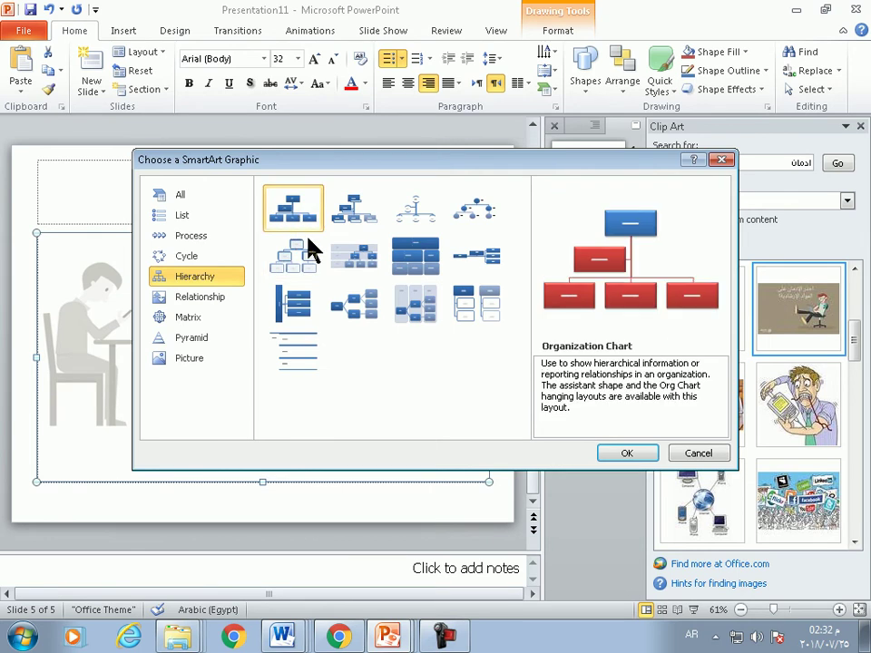
{"action": "left_click", "coordinate": [626, 454]}
Type 'أنواع المخدرات' in the chart's top box and delete the assistant box
{"action": "left_click", "coordinate": [281, 275]}
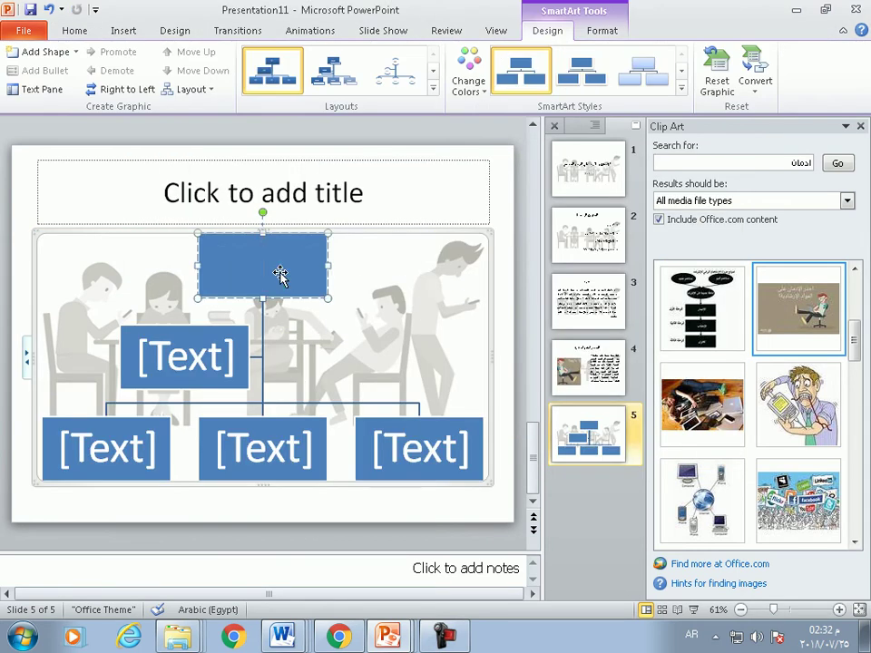
{"action": "type", "text": "أت"}
{"action": "type", "text": "واع المخ"}
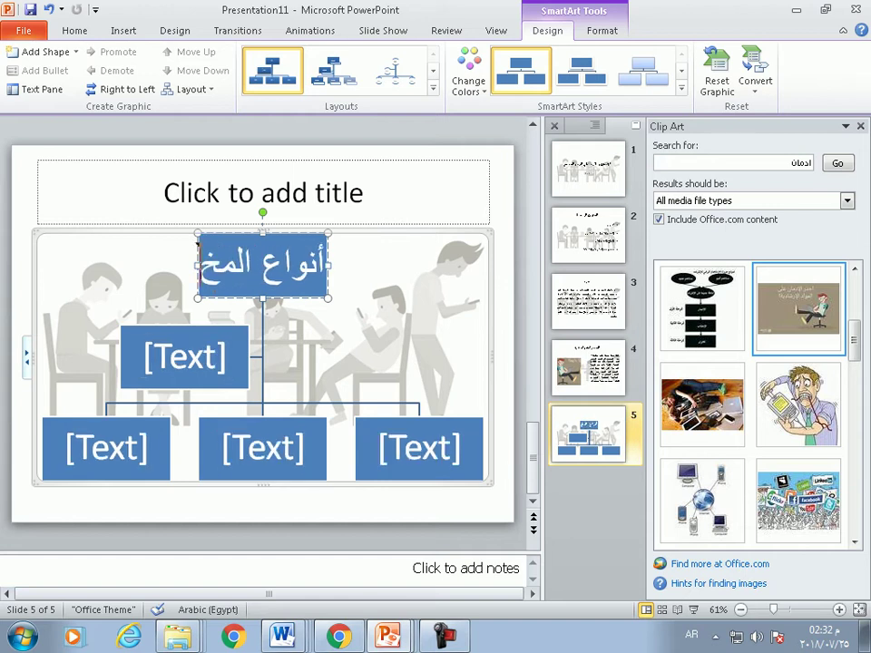
{"action": "type", "text": "درات"}
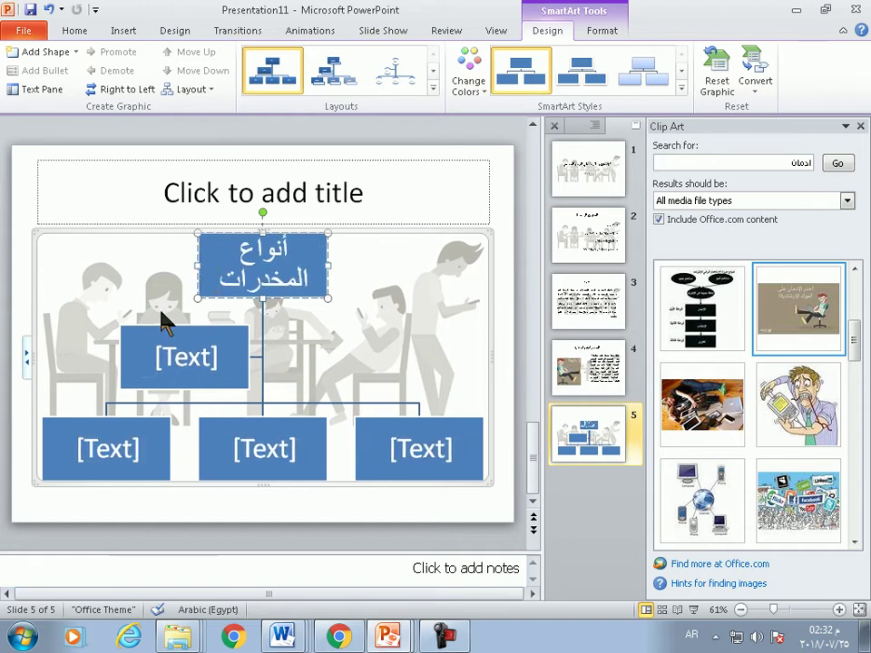
{"action": "left_click", "coordinate": [186, 340]}
{"action": "key", "text": "Delete"}
{"action": "key", "text": "alt+Tab"}
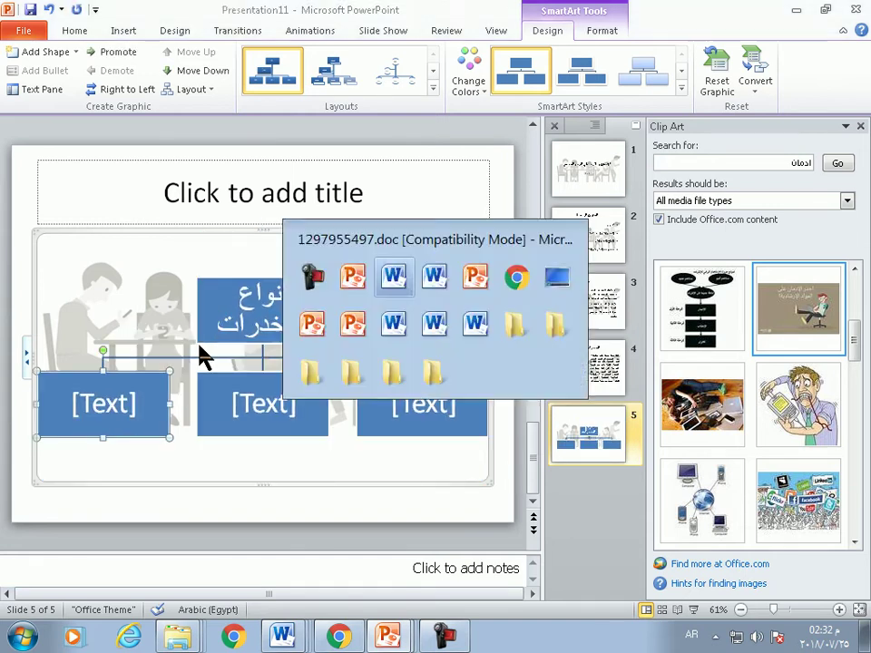
Copy the heading الحشيش from Word into the right-hand lower chart box
{"action": "scroll", "coordinate": [490, 408], "scroll_direction": "down", "scroll_amount": 3}
{"action": "scroll", "coordinate": [490, 408], "scroll_direction": "down", "scroll_amount": 3}
{"action": "scroll", "coordinate": [489, 408], "scroll_direction": "down", "scroll_amount": 2}
{"action": "scroll", "coordinate": [490, 409], "scroll_direction": "down", "scroll_amount": 1}
{"action": "scroll", "coordinate": [471, 412], "scroll_direction": "down", "scroll_amount": 2}
{"action": "scroll", "coordinate": [480, 417], "scroll_direction": "down", "scroll_amount": 2}
{"action": "scroll", "coordinate": [461, 371], "scroll_direction": "down", "scroll_amount": 1}
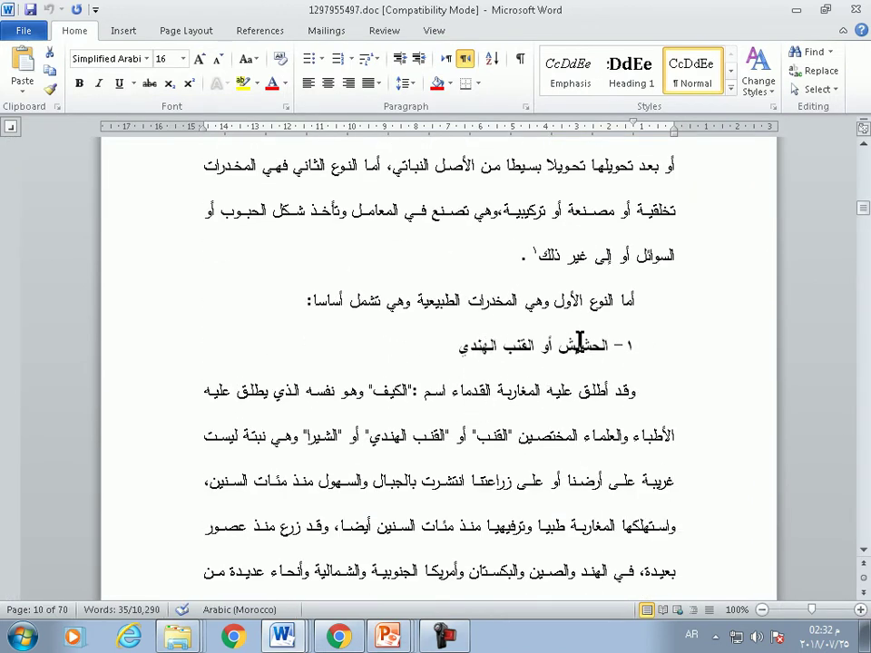
{"action": "double_click", "coordinate": [580, 342]}
{"action": "key", "text": "ctrl+c"}
{"action": "key", "text": "alt+Tab"}
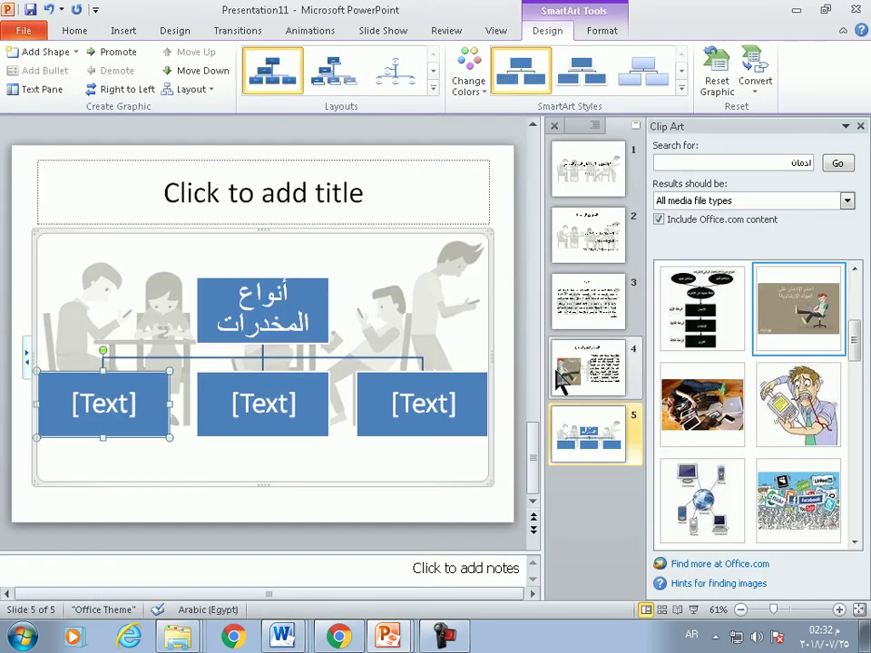
{"action": "left_click", "coordinate": [426, 405]}
{"action": "key", "text": "ctrl+v"}
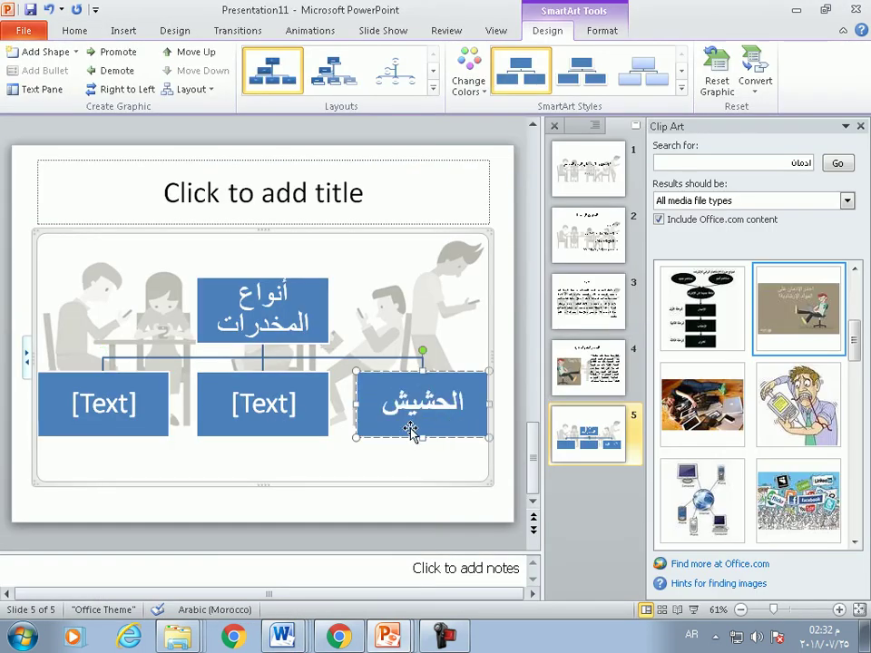
Copy the heading الأفيون from Word into the middle lower chart box
{"action": "key", "text": "alt+Tab"}
{"action": "scroll", "coordinate": [485, 439], "scroll_direction": "down", "scroll_amount": 5}
{"action": "scroll", "coordinate": [486, 433], "scroll_direction": "down", "scroll_amount": 2}
{"action": "scroll", "coordinate": [486, 435], "scroll_direction": "down", "scroll_amount": 5}
{"action": "scroll", "coordinate": [486, 435], "scroll_direction": "down", "scroll_amount": 5}
{"action": "scroll", "coordinate": [486, 436], "scroll_direction": "down", "scroll_amount": 5}
{"action": "scroll", "coordinate": [489, 439], "scroll_direction": "down", "scroll_amount": 5}
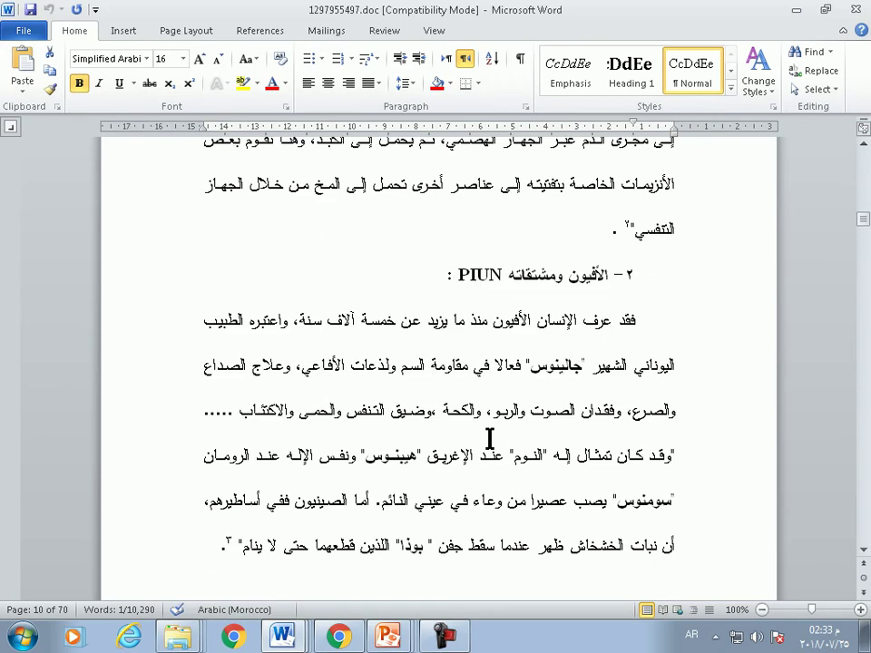
{"action": "double_click", "coordinate": [588, 276]}
{"action": "key", "text": "alt+Tab"}
{"action": "left_click", "coordinate": [286, 403]}
{"action": "key", "text": "alt+Tab"}
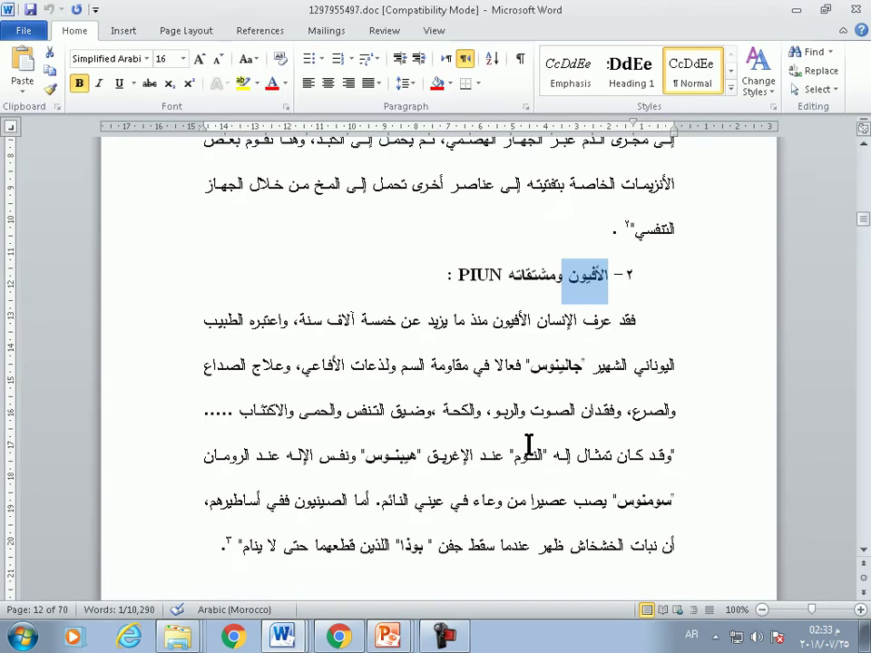
Copy the heading القات from Word into the left lower chart box
{"action": "scroll", "coordinate": [529, 447], "scroll_direction": "down", "scroll_amount": 3}
{"action": "scroll", "coordinate": [529, 447], "scroll_direction": "down", "scroll_amount": 5}
{"action": "scroll", "coordinate": [529, 440], "scroll_direction": "down", "scroll_amount": 2}
{"action": "scroll", "coordinate": [529, 437], "scroll_direction": "down", "scroll_amount": 3}
{"action": "scroll", "coordinate": [529, 437], "scroll_direction": "down", "scroll_amount": 4}
{"action": "scroll", "coordinate": [527, 436], "scroll_direction": "down", "scroll_amount": 4}
{"action": "scroll", "coordinate": [522, 428], "scroll_direction": "down", "scroll_amount": 5}
{"action": "scroll", "coordinate": [515, 425], "scroll_direction": "down", "scroll_amount": 4}
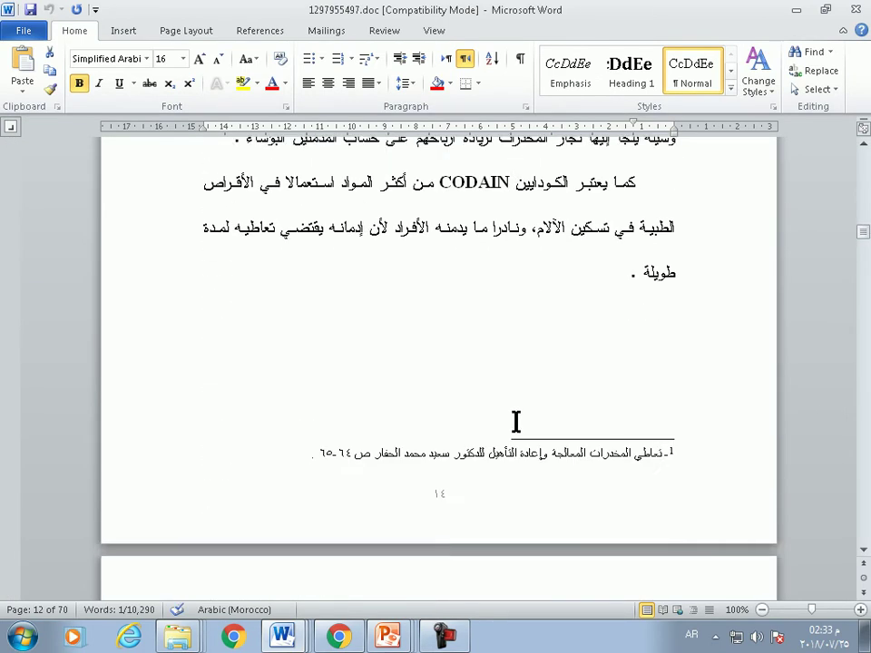
{"action": "scroll", "coordinate": [514, 419], "scroll_direction": "down", "scroll_amount": 5}
{"action": "double_click", "coordinate": [583, 461]}
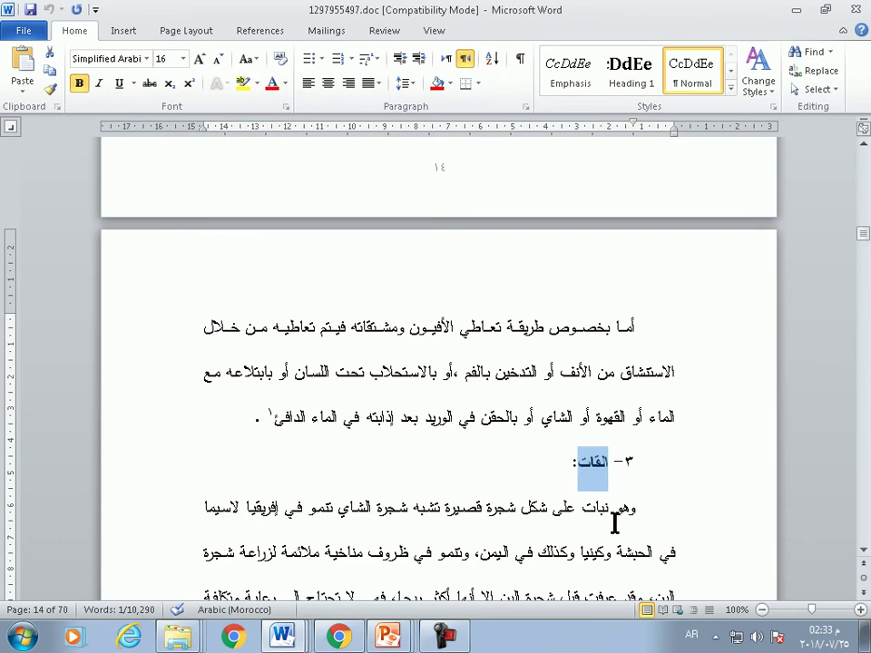
{"action": "key", "text": "alt+Tab"}
{"action": "left_click", "coordinate": [117, 407]}
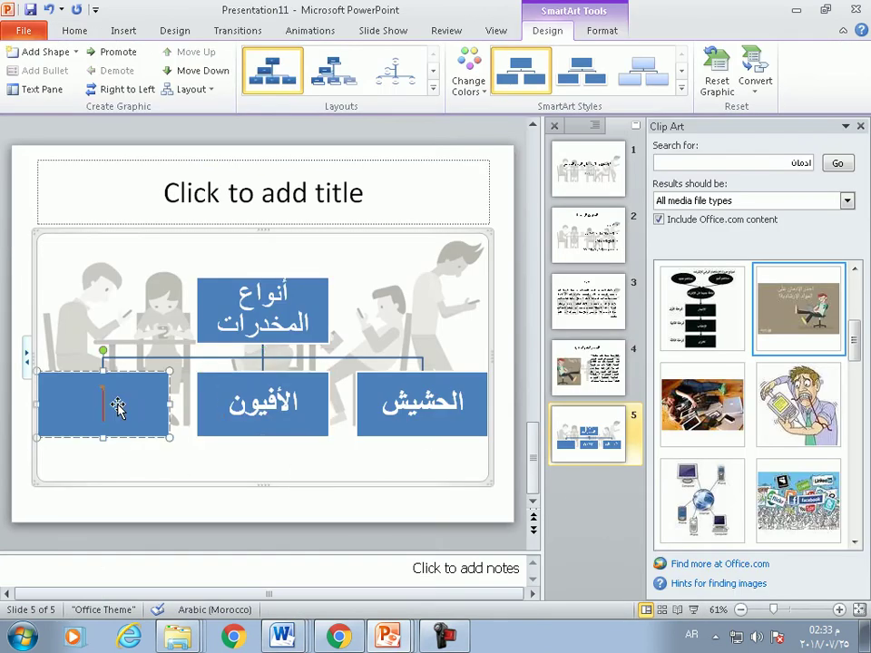
{"action": "key", "text": "ctrl+v"}
{"action": "key", "text": "alt+Tab"}
Copy the heading الكوكايين from the Word document for the presentation
{"action": "scroll", "coordinate": [376, 493], "scroll_direction": "down", "scroll_amount": 5}
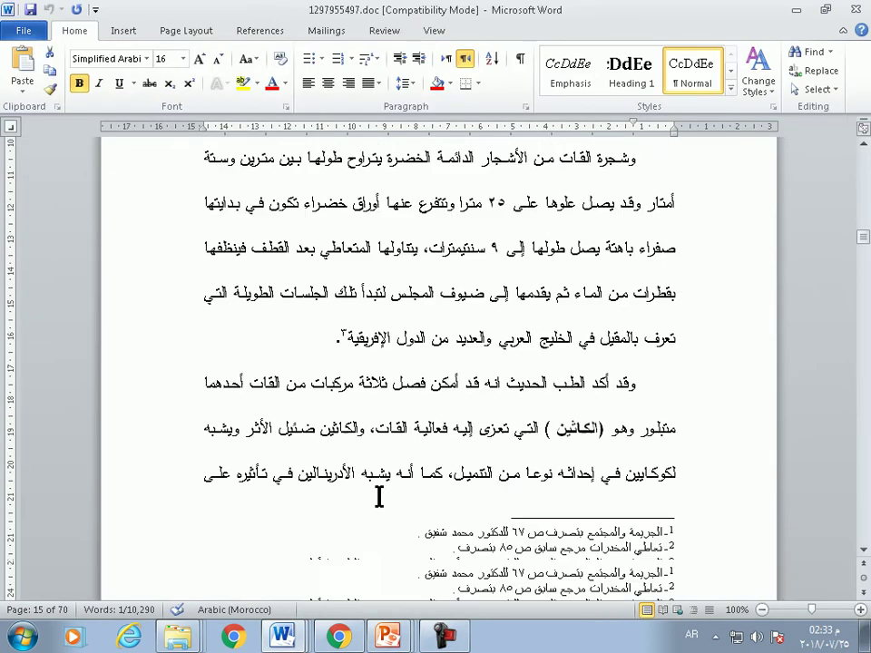
{"action": "scroll", "coordinate": [379, 497], "scroll_direction": "down", "scroll_amount": 5}
{"action": "scroll", "coordinate": [379, 500], "scroll_direction": "down", "scroll_amount": 5}
{"action": "double_click", "coordinate": [595, 334]}
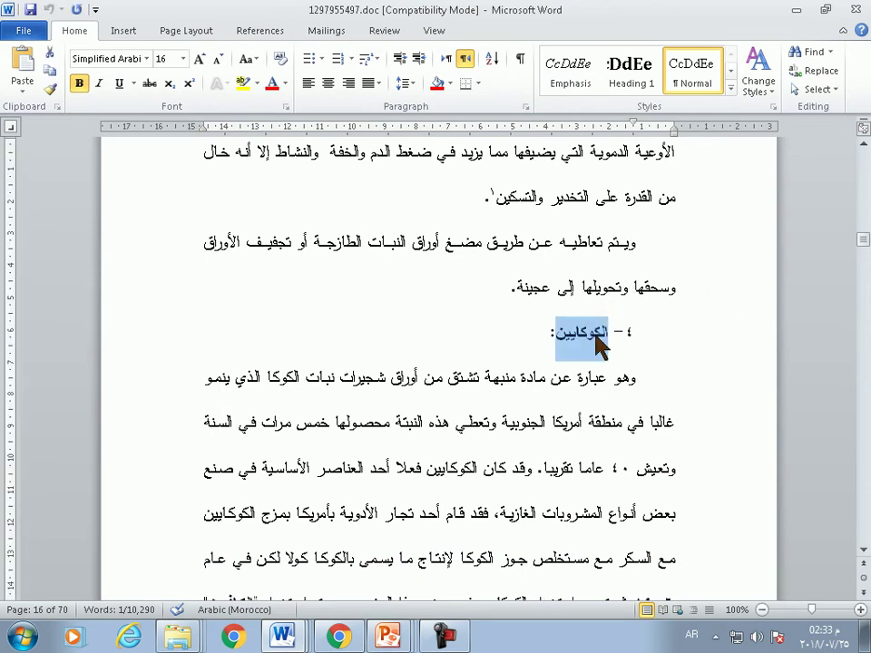
{"action": "key", "text": "ctrl+c"}
{"action": "key", "text": "alt+Tab"}
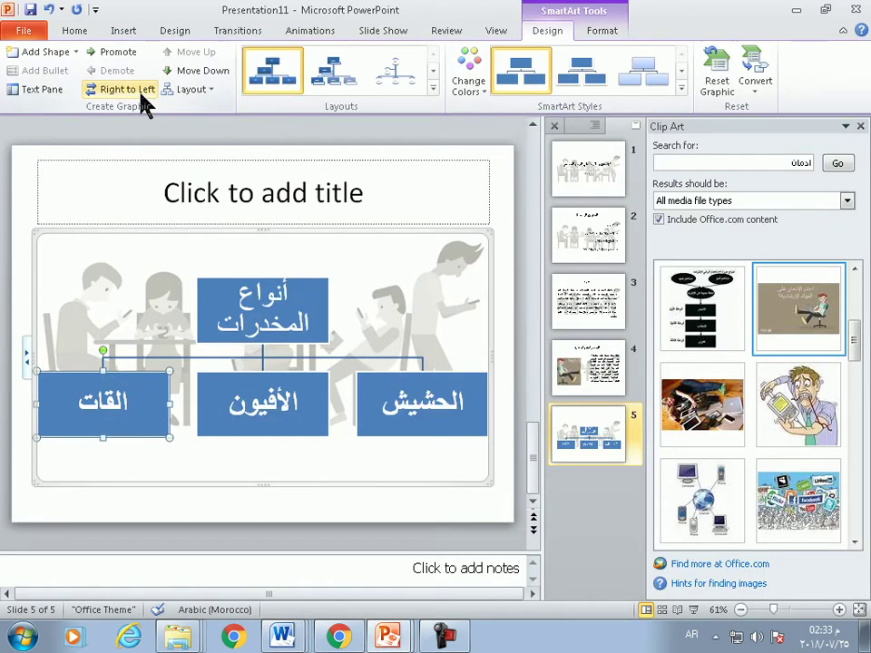
Add a fourth chart box after القات containing الكوكايين
{"action": "left_click", "coordinate": [76, 53]}
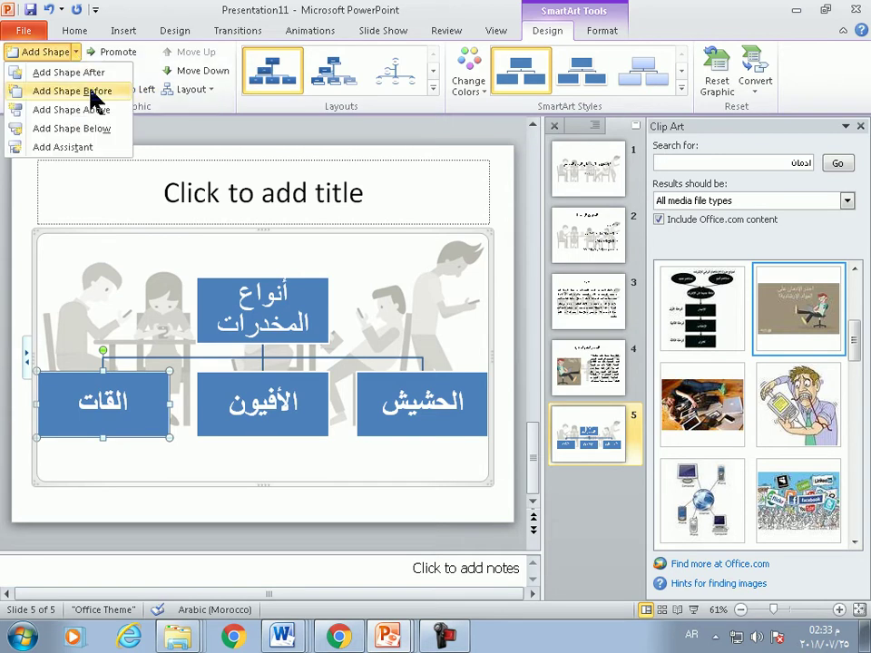
{"action": "left_click", "coordinate": [92, 94]}
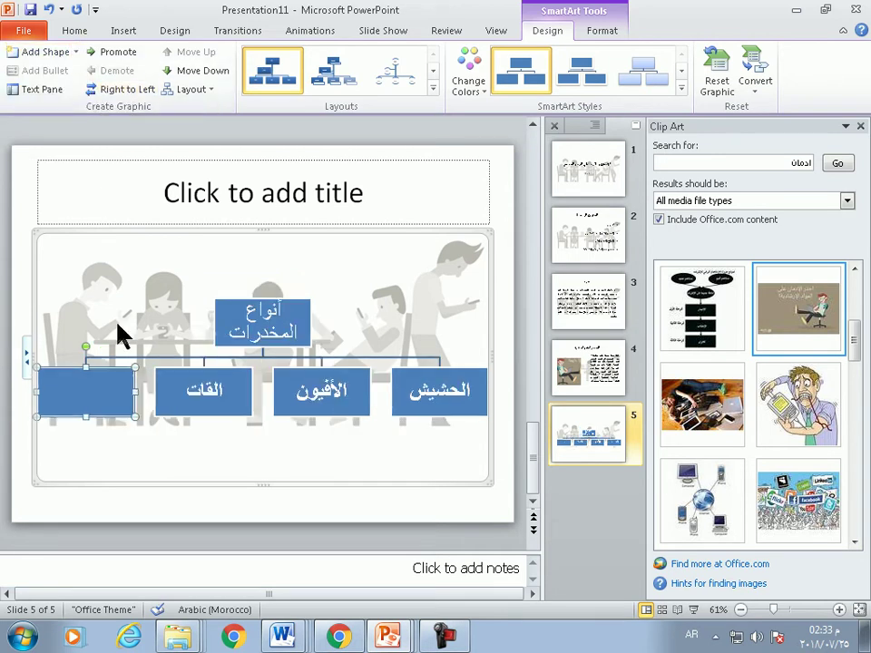
{"action": "right_click", "coordinate": [86, 383]}
{"action": "left_click", "coordinate": [86, 383]}
{"action": "type", "text": "مس"}
{"action": "type", "text": "الكوكايين"}
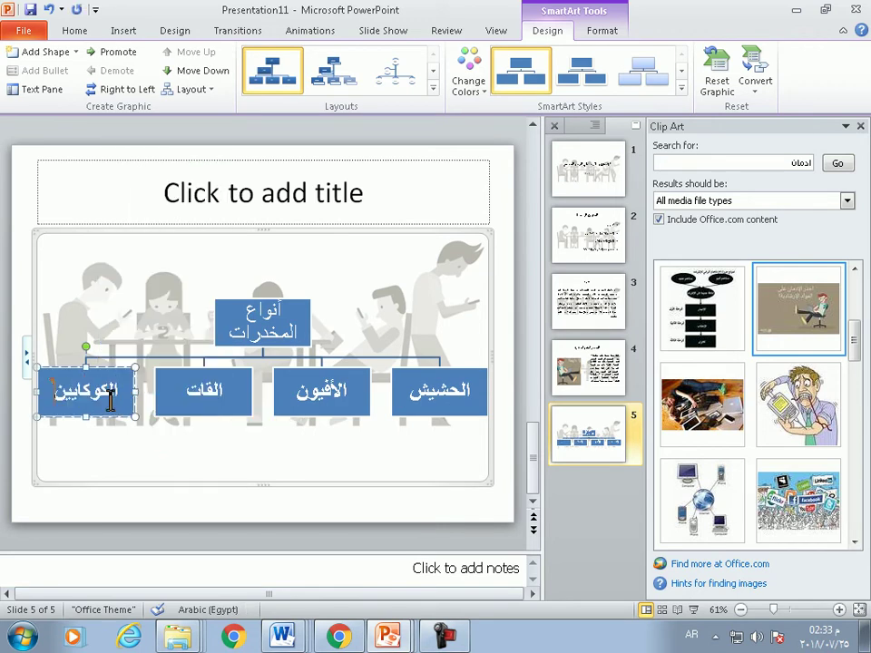
{"action": "left_click", "coordinate": [134, 469]}
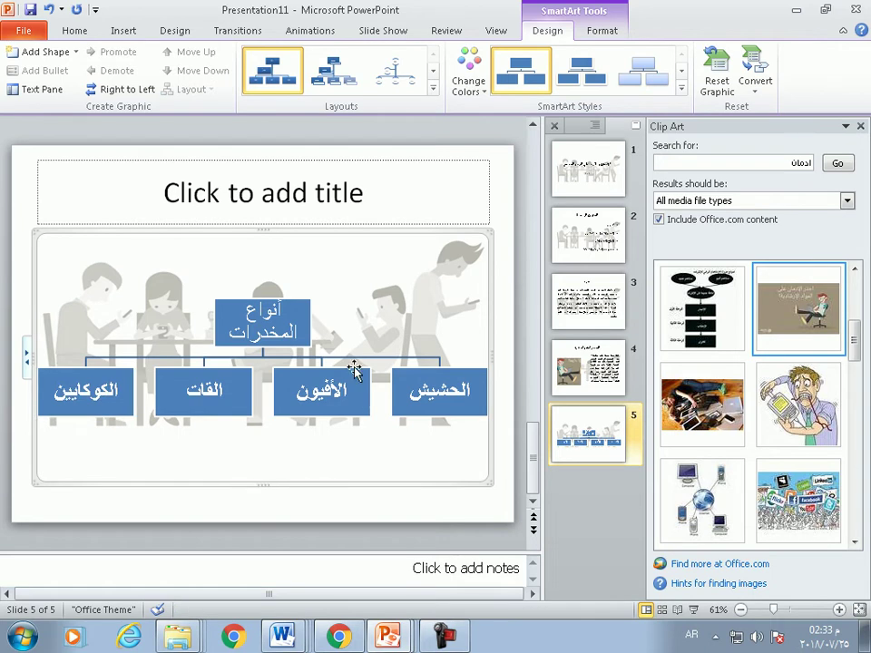
Color the lower chart boxes red with a 3-D SmartArt style and start the title 'الانواع'
{"action": "left_click", "coordinate": [470, 77]}
{"action": "left_click", "coordinate": [486, 204]}
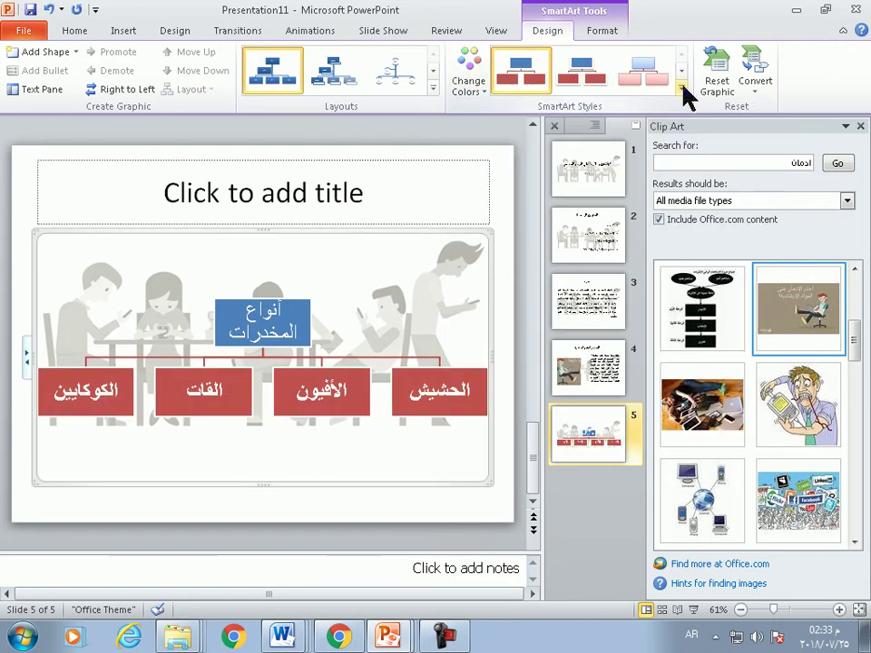
{"action": "left_click", "coordinate": [681, 87]}
{"action": "left_click", "coordinate": [579, 196]}
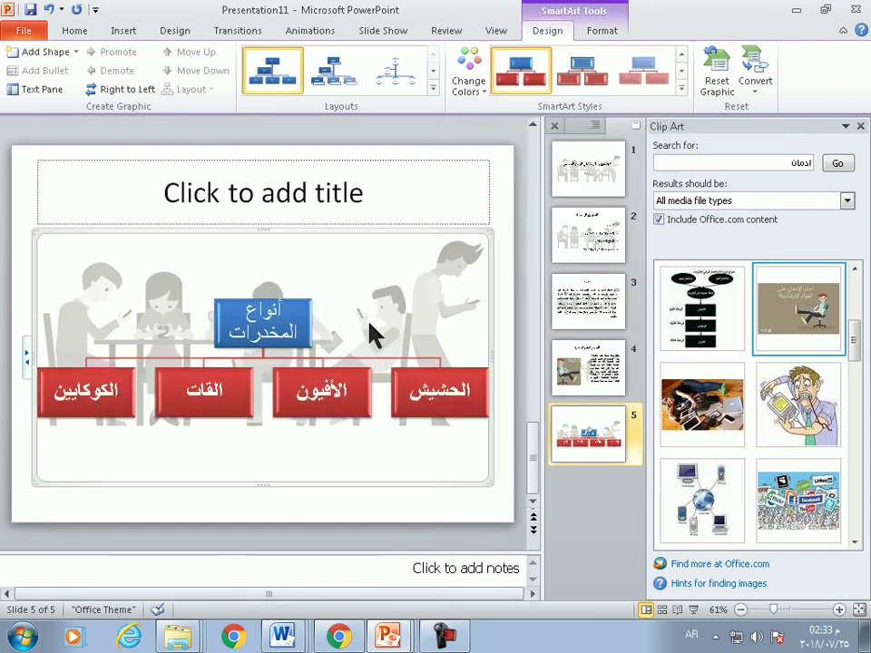
{"action": "left_click", "coordinate": [356, 205]}
{"action": "type", "text": "الانواع"}
Select the title box on slide 1 and bring up the Animations options, checking Transitions briefly
{"action": "left_click", "coordinate": [570, 178]}
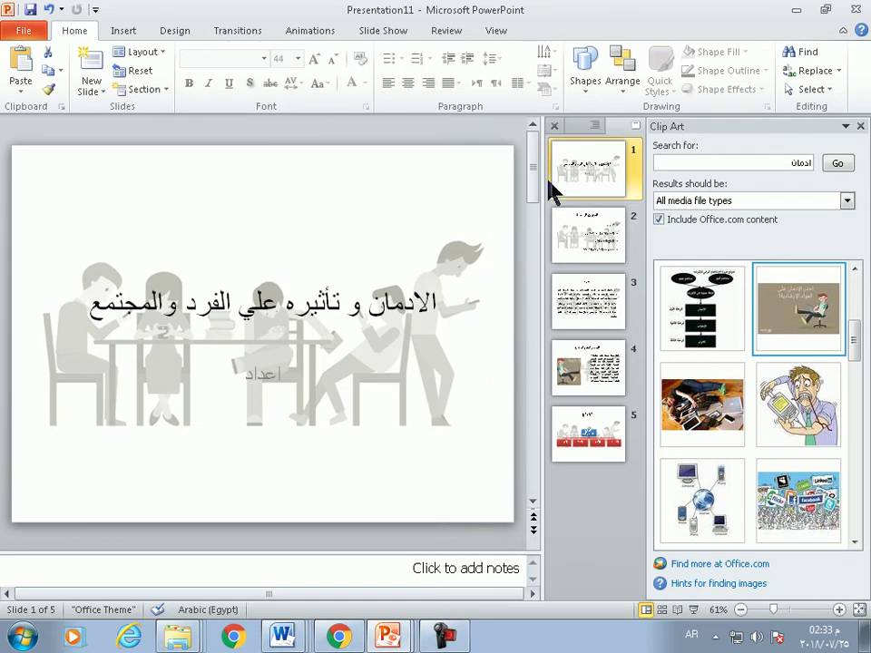
{"action": "left_click", "coordinate": [342, 305]}
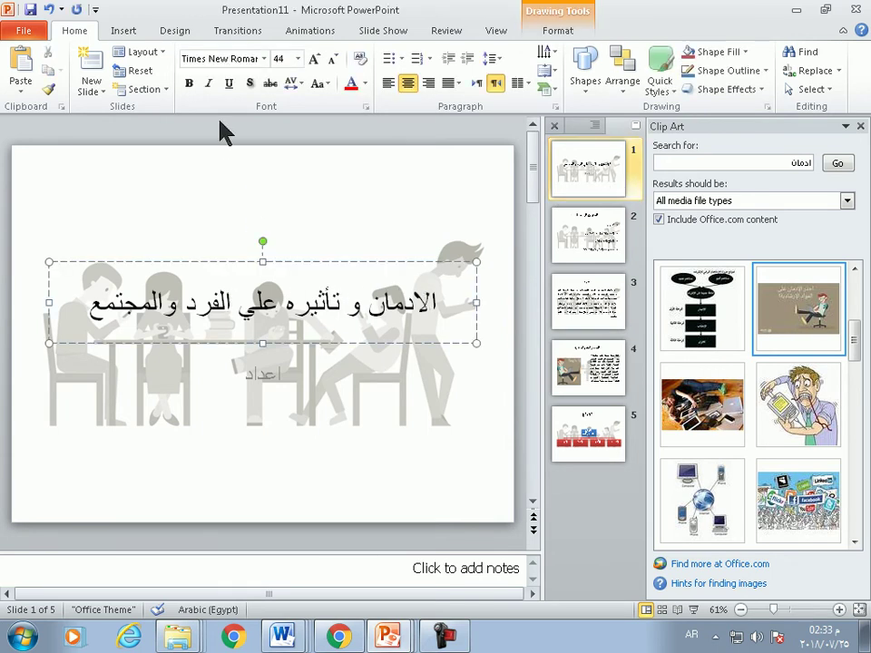
{"action": "left_click", "coordinate": [313, 30]}
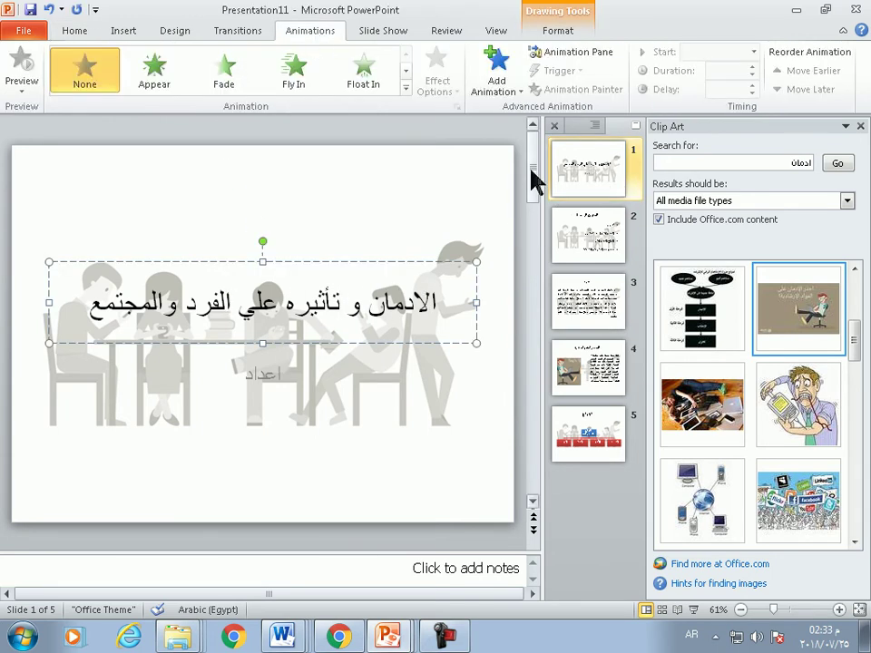
{"action": "left_click", "coordinate": [234, 36]}
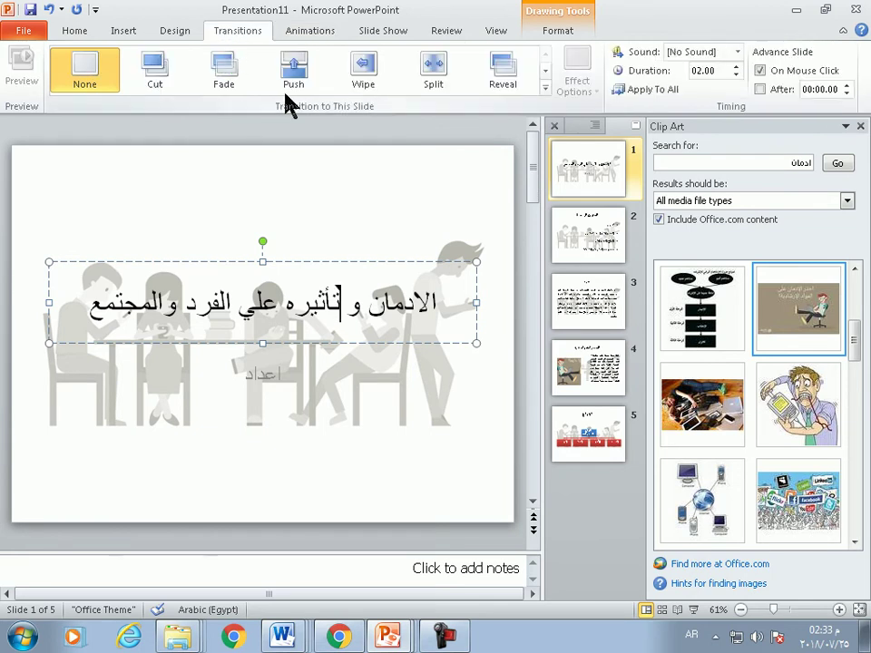
{"action": "left_click", "coordinate": [314, 38]}
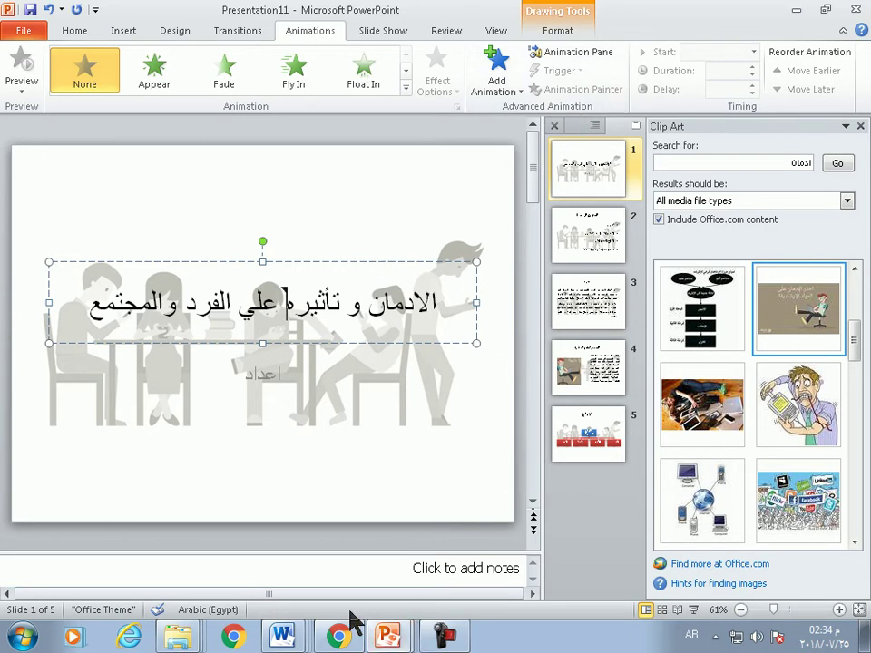
Bring the drug document in Word back to the front and scroll up through it
{"action": "left_click", "coordinate": [288, 635]}
{"action": "left_click", "coordinate": [247, 599]}
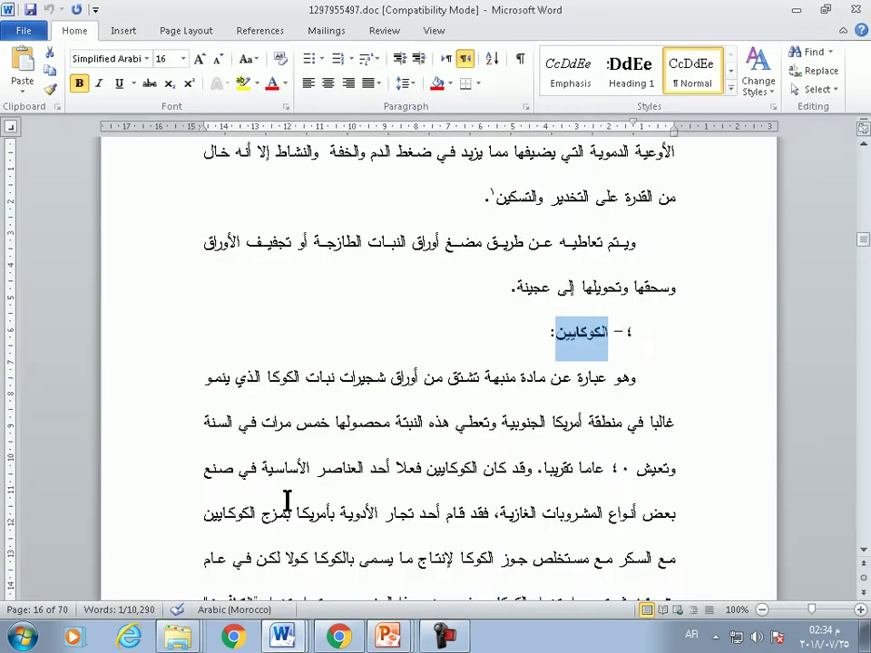
{"action": "scroll", "coordinate": [302, 481], "scroll_direction": "up", "scroll_amount": 5}
{"action": "scroll", "coordinate": [300, 471], "scroll_direction": "up", "scroll_amount": 5}
{"action": "scroll", "coordinate": [297, 470], "scroll_direction": "up", "scroll_amount": 5}
{"action": "scroll", "coordinate": [296, 477], "scroll_direction": "up", "scroll_amount": 5}
{"action": "scroll", "coordinate": [299, 481], "scroll_direction": "up", "scroll_amount": 5}
{"action": "scroll", "coordinate": [296, 476], "scroll_direction": "up", "scroll_amount": 5}
{"action": "scroll", "coordinate": [296, 476], "scroll_direction": "up", "scroll_amount": 5}
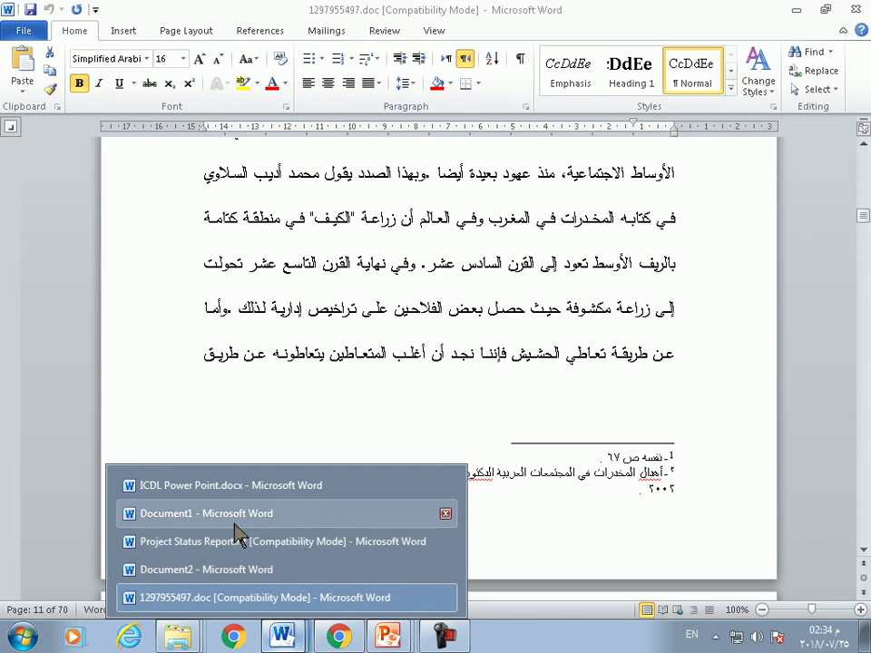
Switch to the ICDL Power Point guide and scroll to its Animation page
{"action": "mouse_move", "coordinate": [283, 636]}
{"action": "left_click", "coordinate": [234, 513]}
{"action": "scroll", "coordinate": [363, 431], "scroll_direction": "up", "scroll_amount": 5}
{"action": "scroll", "coordinate": [367, 433], "scroll_direction": "up", "scroll_amount": 10}
{"action": "scroll", "coordinate": [363, 427], "scroll_direction": "up", "scroll_amount": 10}
{"action": "scroll", "coordinate": [349, 420], "scroll_direction": "up", "scroll_amount": 10}
{"action": "scroll", "coordinate": [344, 413], "scroll_direction": "up", "scroll_amount": 3}
{"action": "scroll", "coordinate": [345, 413], "scroll_direction": "up", "scroll_amount": 2}
{"action": "scroll", "coordinate": [345, 412], "scroll_direction": "up", "scroll_amount": 5}
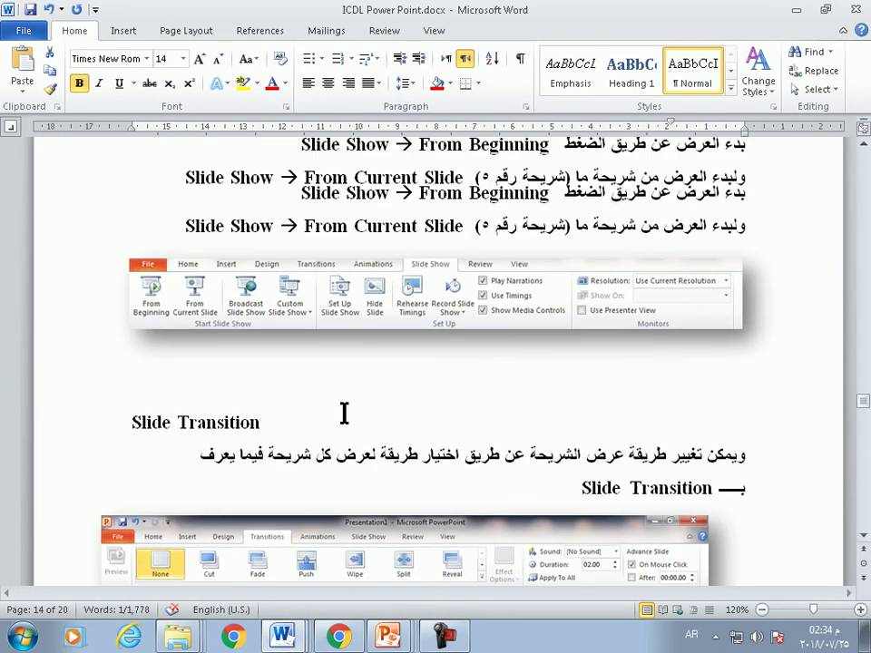
{"action": "scroll", "coordinate": [343, 411], "scroll_direction": "up", "scroll_amount": 4}
{"action": "scroll", "coordinate": [343, 410], "scroll_direction": "down", "scroll_amount": 5}
{"action": "scroll", "coordinate": [344, 413], "scroll_direction": "down", "scroll_amount": 4}
{"action": "scroll", "coordinate": [345, 415], "scroll_direction": "down", "scroll_amount": 1}
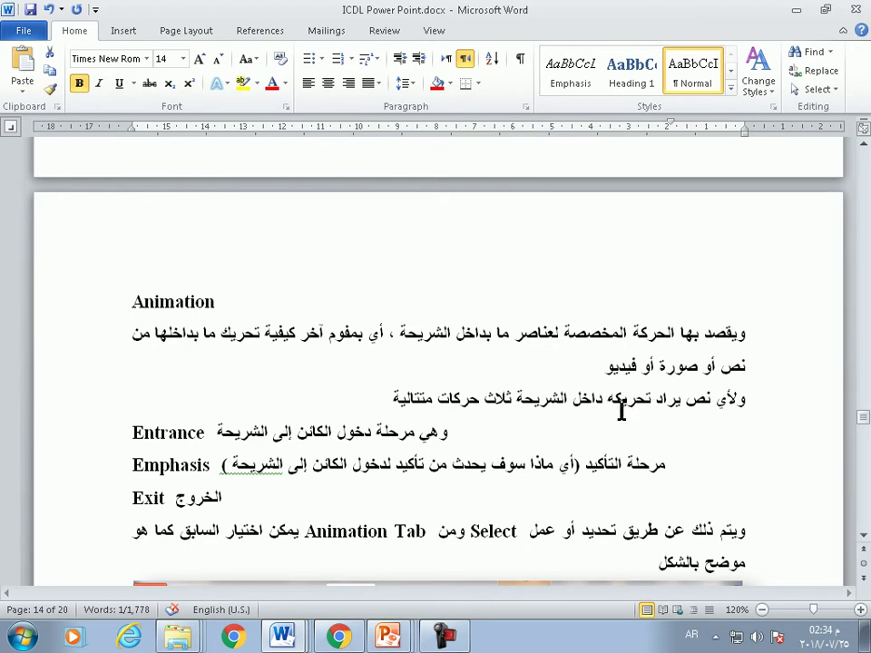
{"action": "scroll", "coordinate": [189, 444], "scroll_direction": "down", "scroll_amount": 1}
{"action": "scroll", "coordinate": [192, 430], "scroll_direction": "down", "scroll_amount": 1}
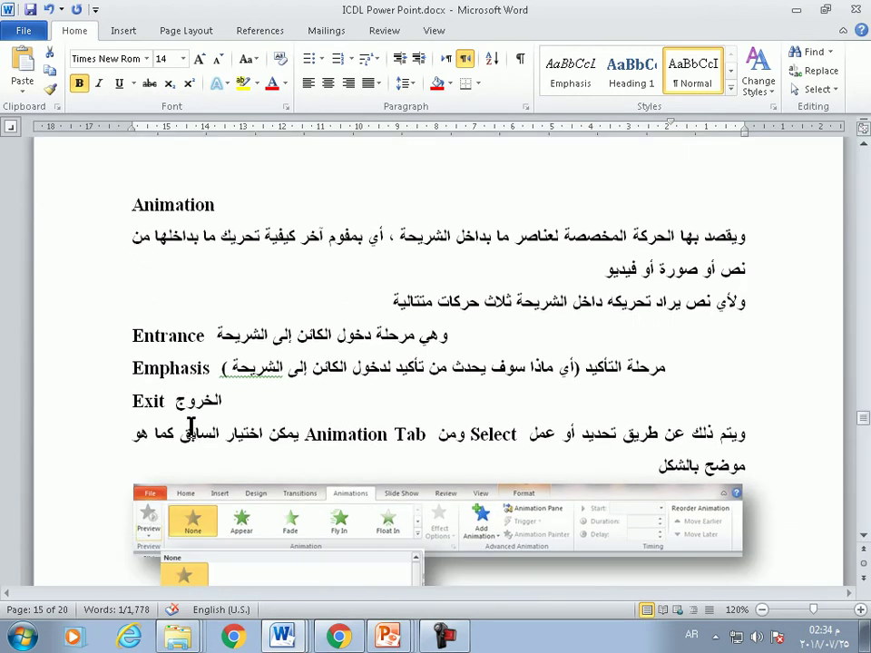
{"action": "scroll", "coordinate": [190, 428], "scroll_direction": "down", "scroll_amount": 1}
Highlight the Entrance, Emphasis and Exit notes, then list the open PowerPoint presentations
{"action": "left_click_drag", "start_coordinate": [129, 294], "coordinate": [203, 286]}
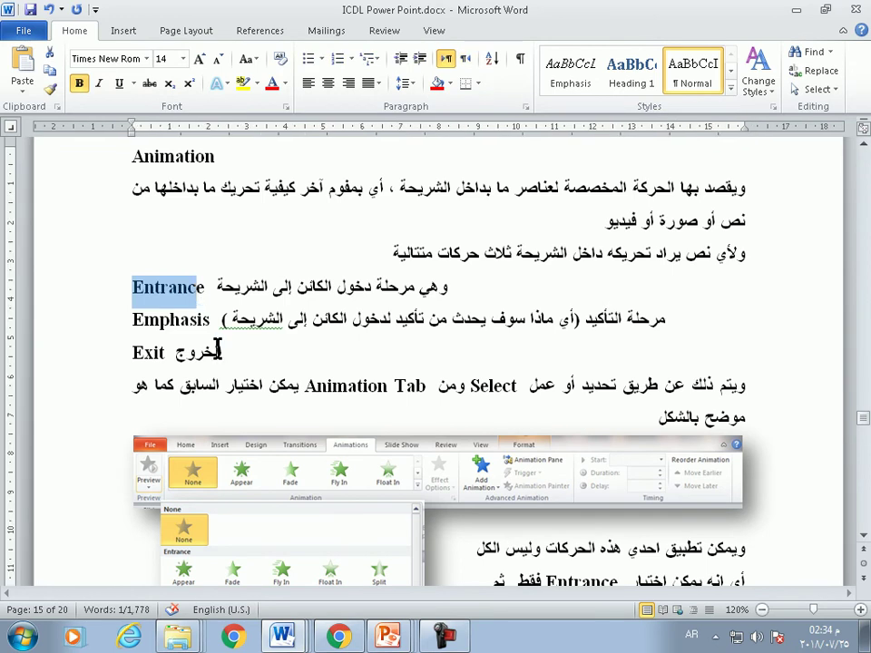
{"action": "left_click_drag", "start_coordinate": [133, 319], "coordinate": [209, 322]}
{"action": "left_click_drag", "start_coordinate": [132, 353], "coordinate": [166, 354]}
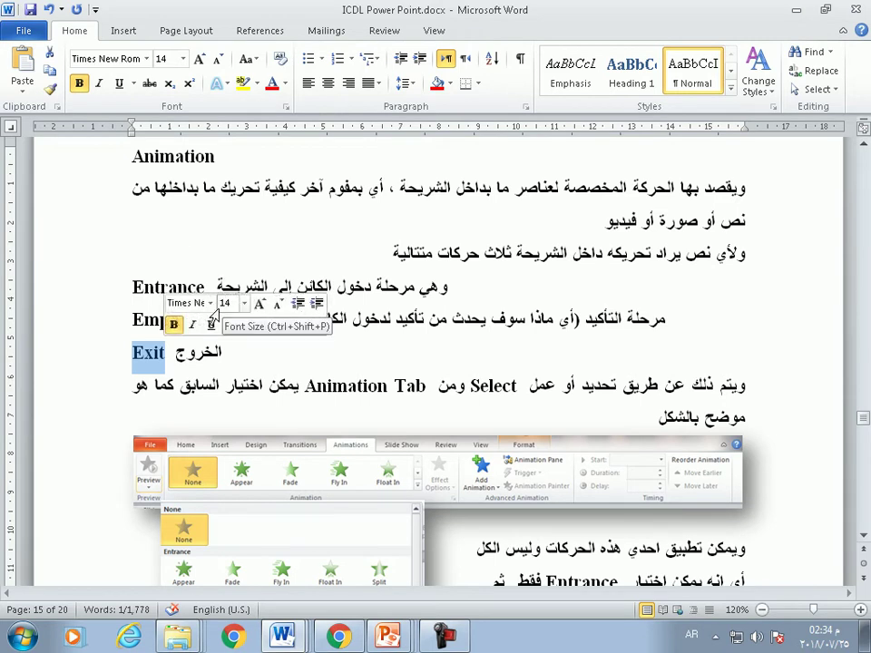
{"action": "left_click_drag", "start_coordinate": [133, 288], "coordinate": [205, 289]}
{"action": "left_click", "coordinate": [390, 633]}
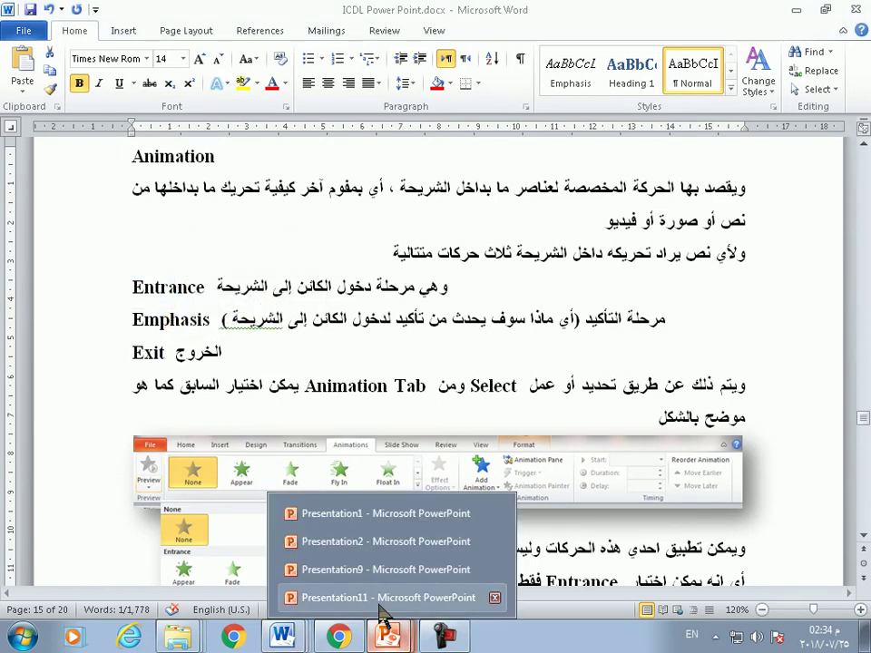
Return to Presentation11, select the title text and expand the full animation effects gallery
{"action": "left_click", "coordinate": [381, 600]}
{"action": "left_click", "coordinate": [326, 302]}
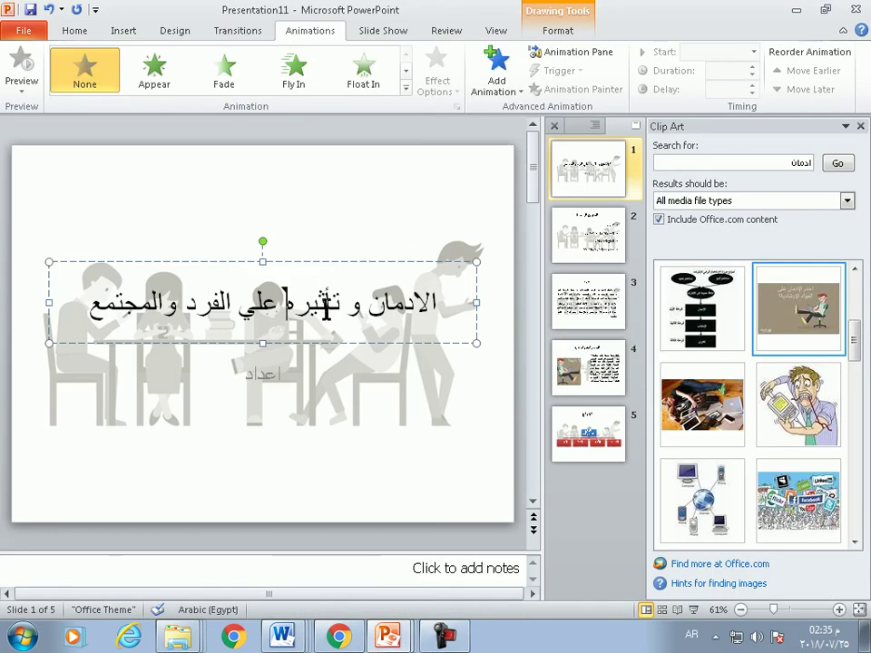
{"action": "left_click", "coordinate": [406, 88]}
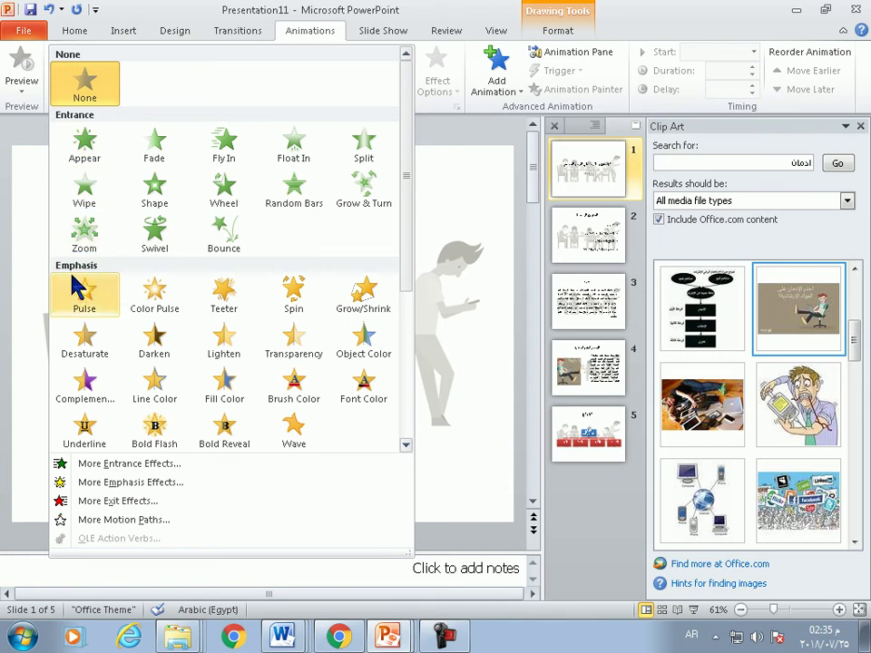
{"action": "scroll", "coordinate": [73, 436], "scroll_direction": "down", "scroll_amount": 5}
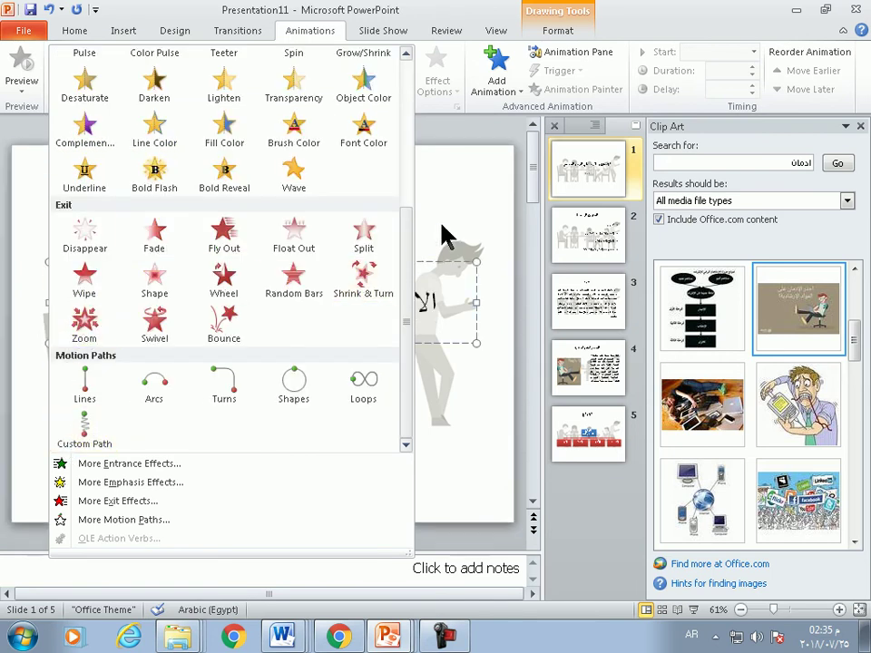
{"action": "left_click", "coordinate": [445, 237]}
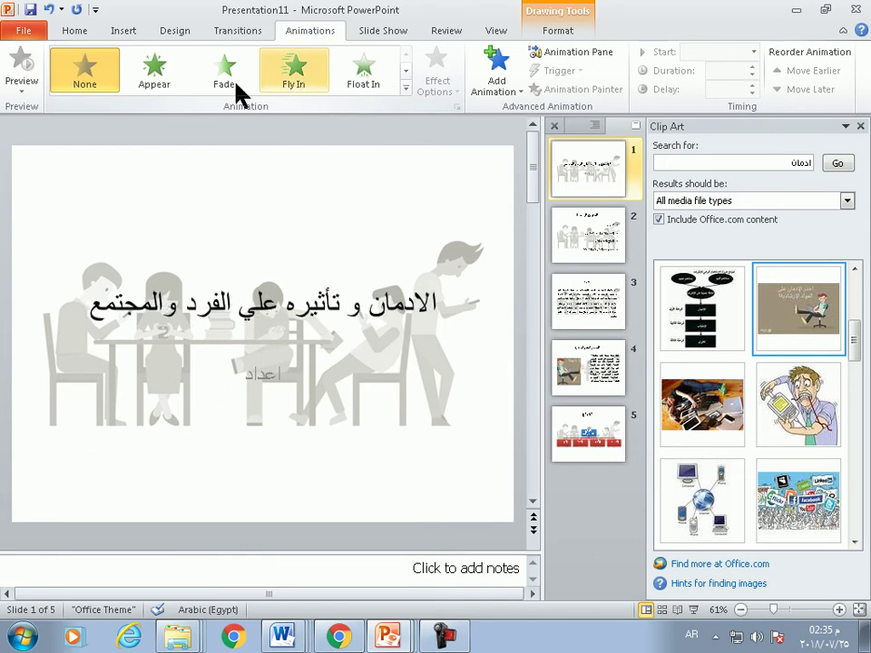
{"action": "left_click", "coordinate": [408, 78]}
{"action": "left_click", "coordinate": [407, 78]}
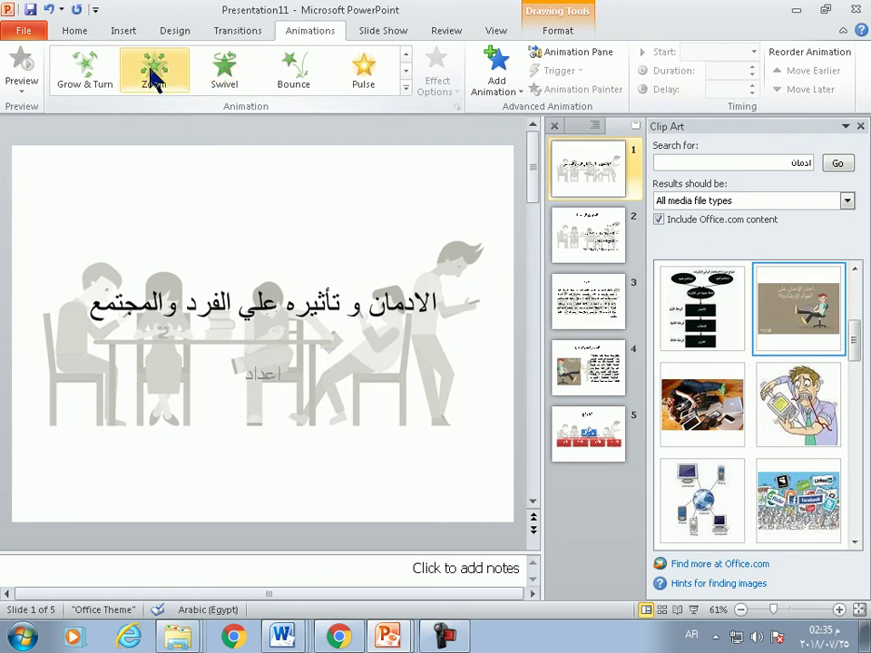
{"action": "left_click", "coordinate": [404, 76]}
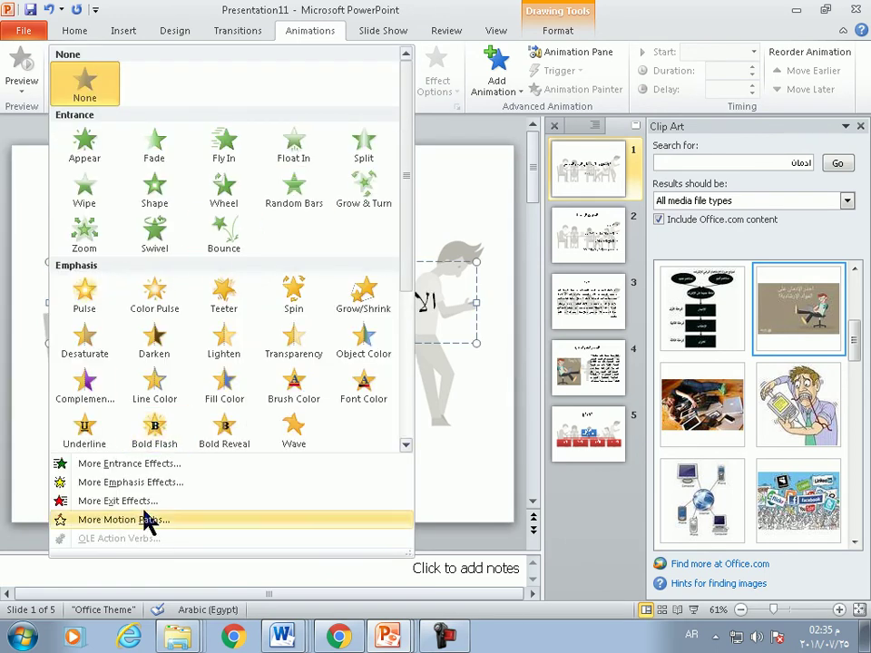
Open the More Entrance Effects dialog and move it away from the slide
{"action": "left_click", "coordinate": [122, 467]}
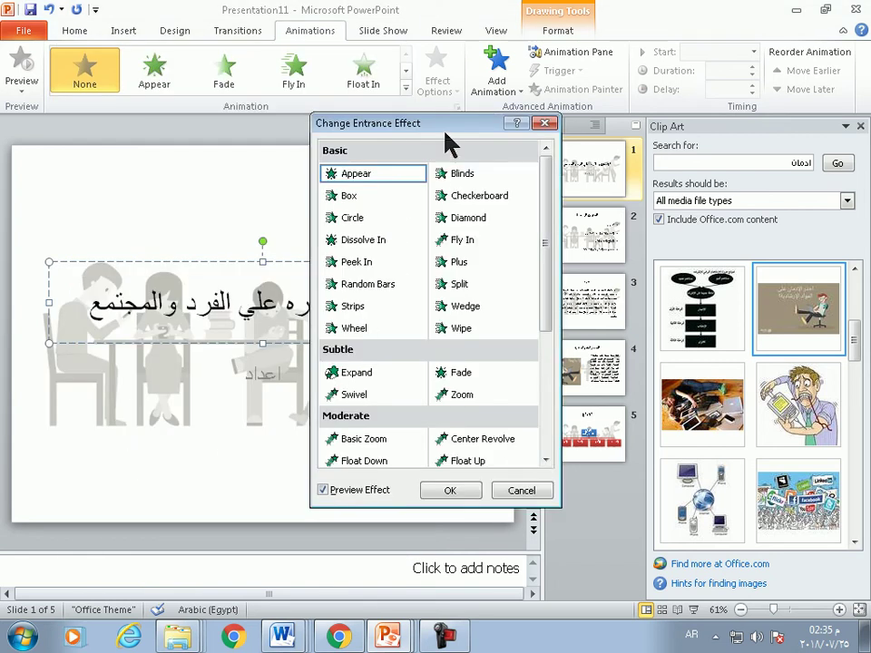
{"action": "left_click_drag", "start_coordinate": [487, 130], "coordinate": [616, 143]}
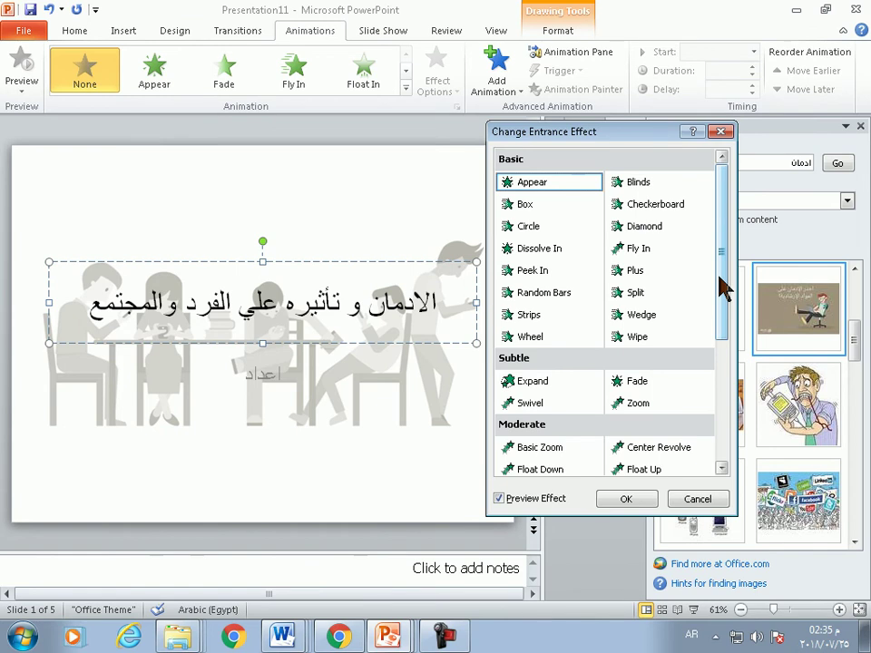
{"action": "left_click_drag", "start_coordinate": [723, 286], "coordinate": [727, 381]}
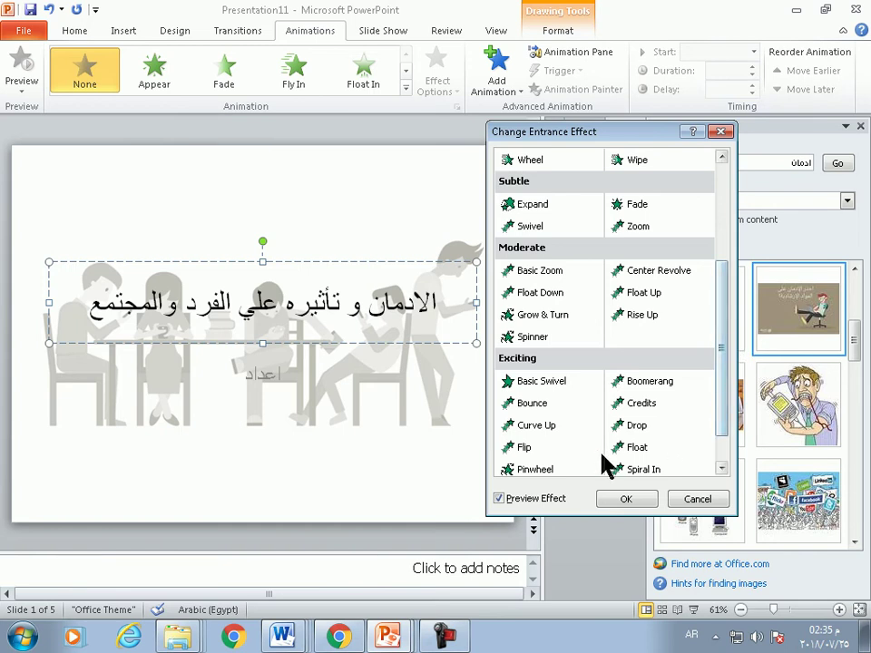
{"action": "scroll", "coordinate": [704, 259], "scroll_direction": "up", "scroll_amount": 3}
{"action": "scroll", "coordinate": [723, 335], "scroll_direction": "down", "scroll_amount": 1}
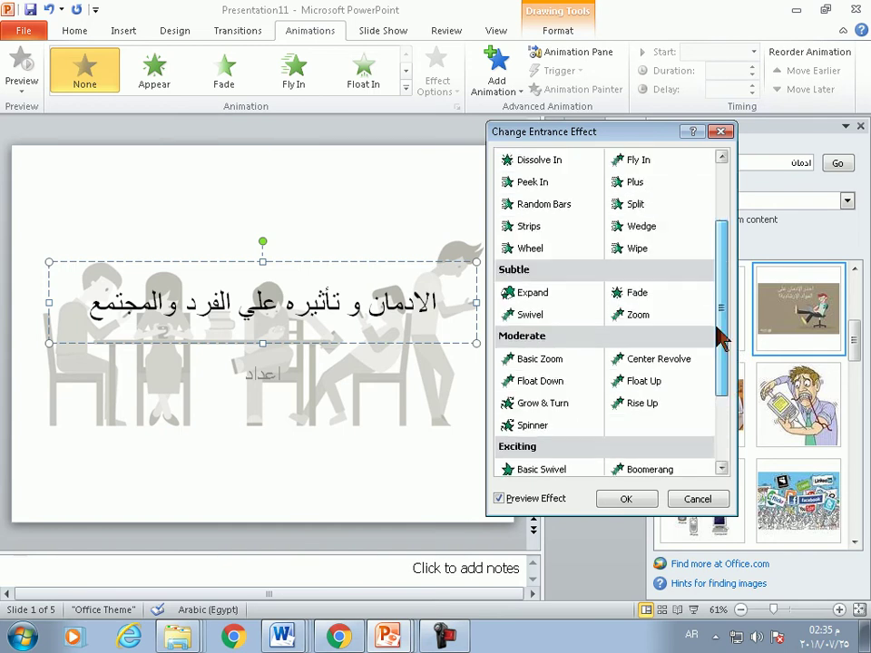
{"action": "scroll", "coordinate": [723, 335], "scroll_direction": "down", "scroll_amount": 3}
Preview Flip, Drop and Credits, then apply Flip as the title's entrance effect
{"action": "left_click", "coordinate": [524, 407]}
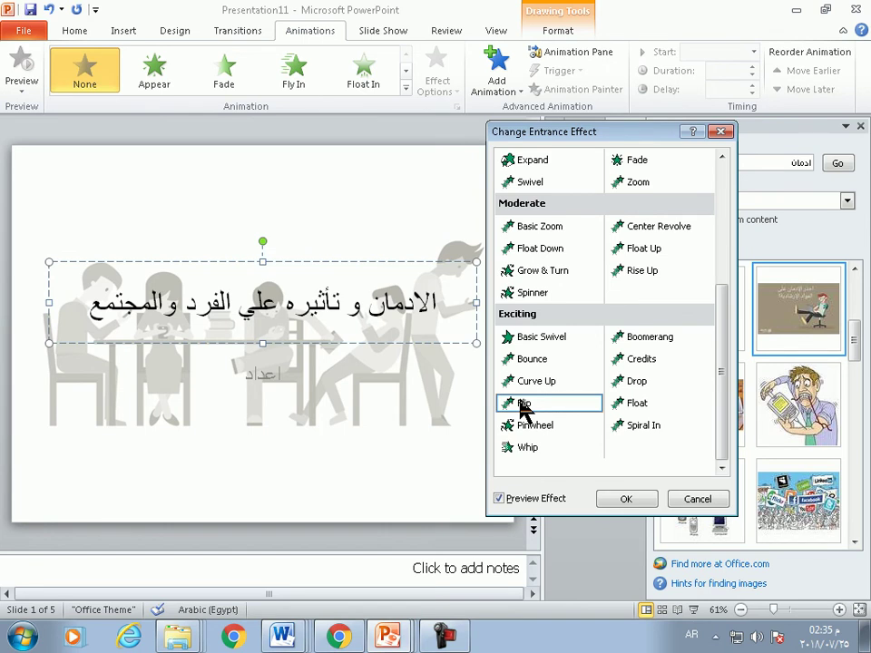
{"action": "left_click", "coordinate": [643, 385]}
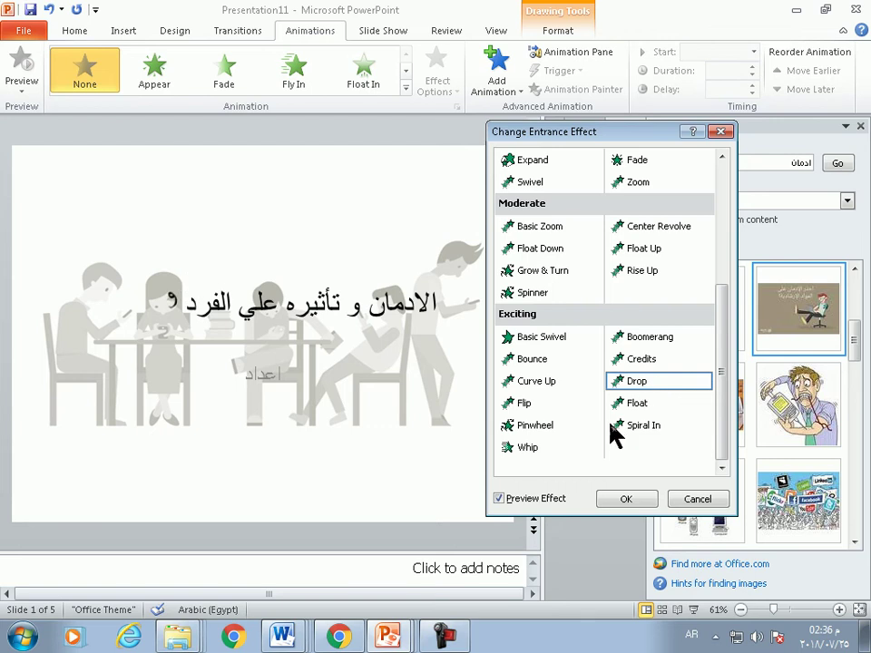
{"action": "left_click", "coordinate": [663, 359]}
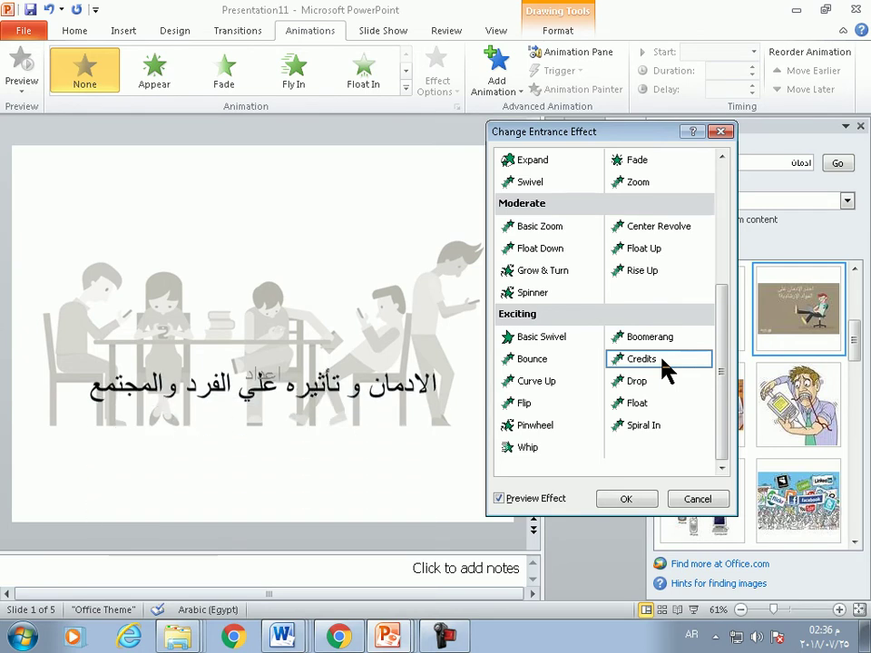
{"action": "left_click", "coordinate": [635, 381]}
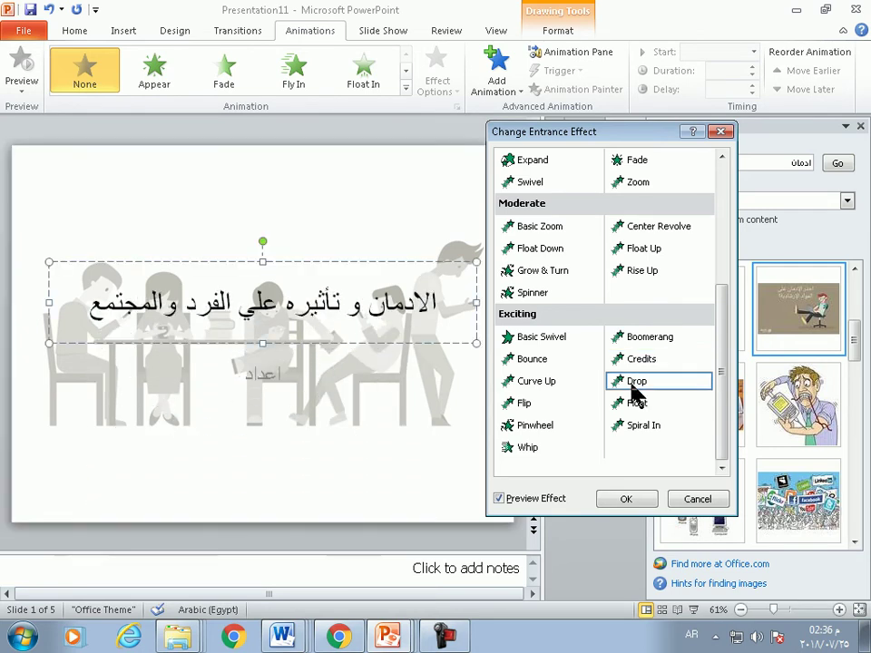
{"action": "left_click", "coordinate": [515, 405]}
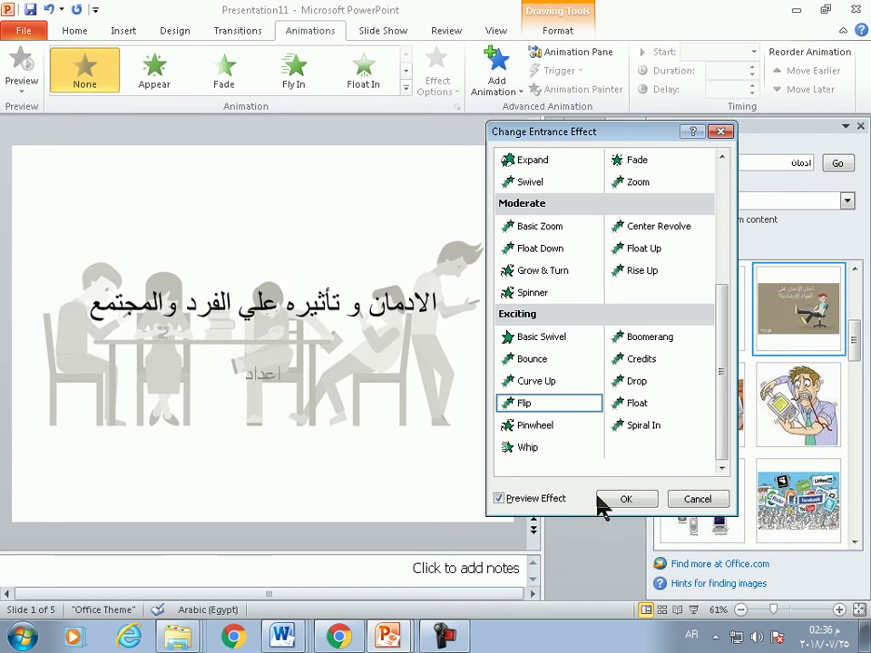
{"action": "left_click", "coordinate": [624, 499]}
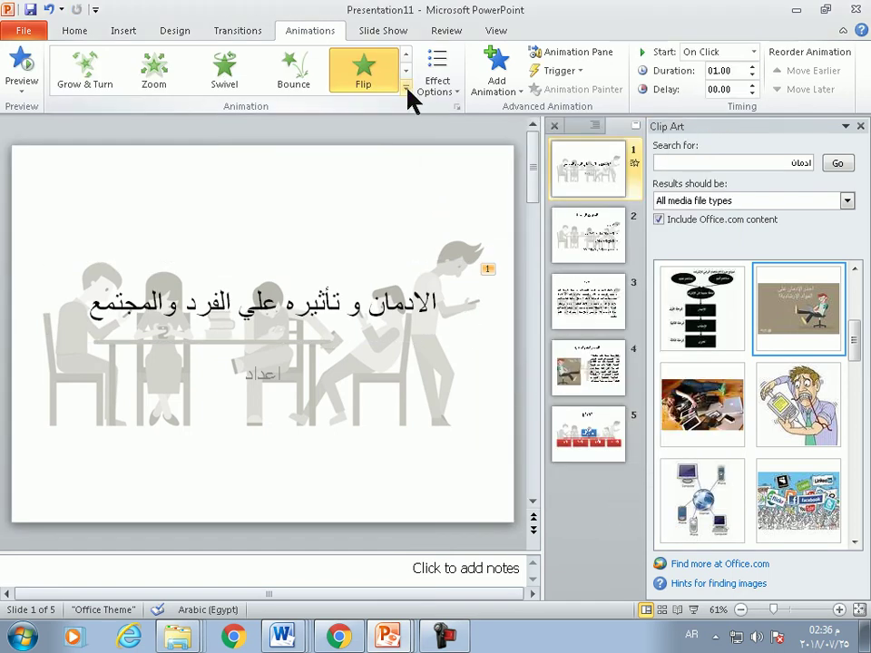
{"action": "left_click", "coordinate": [406, 92]}
{"action": "left_click", "coordinate": [288, 304]}
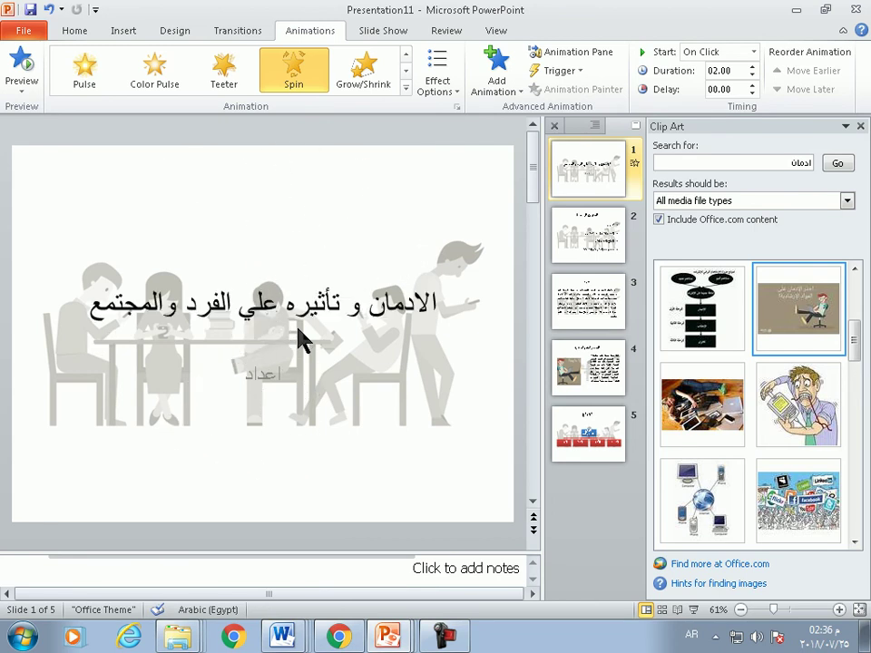
{"action": "key", "text": "ctrl+z"}
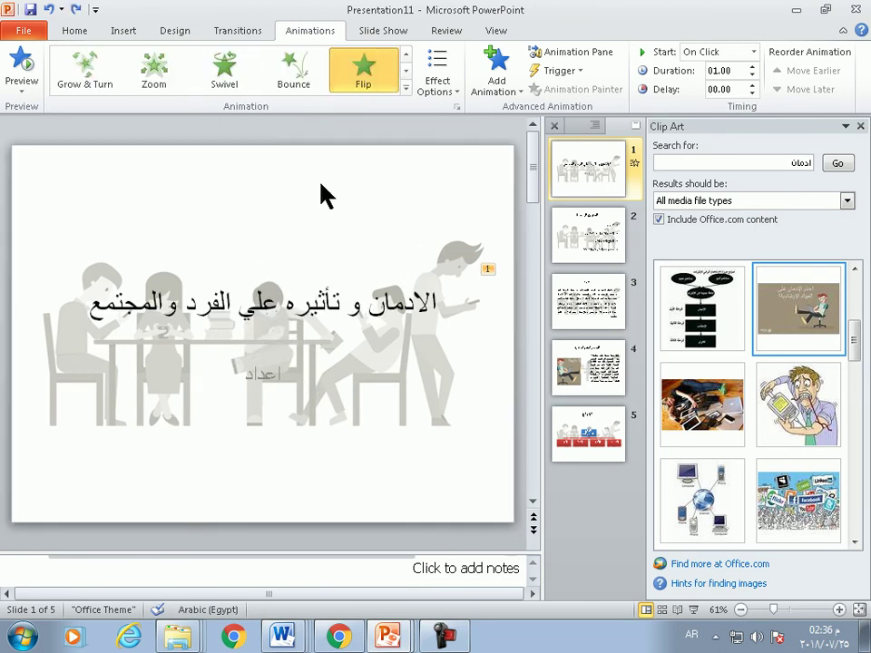
{"action": "left_click", "coordinate": [324, 296]}
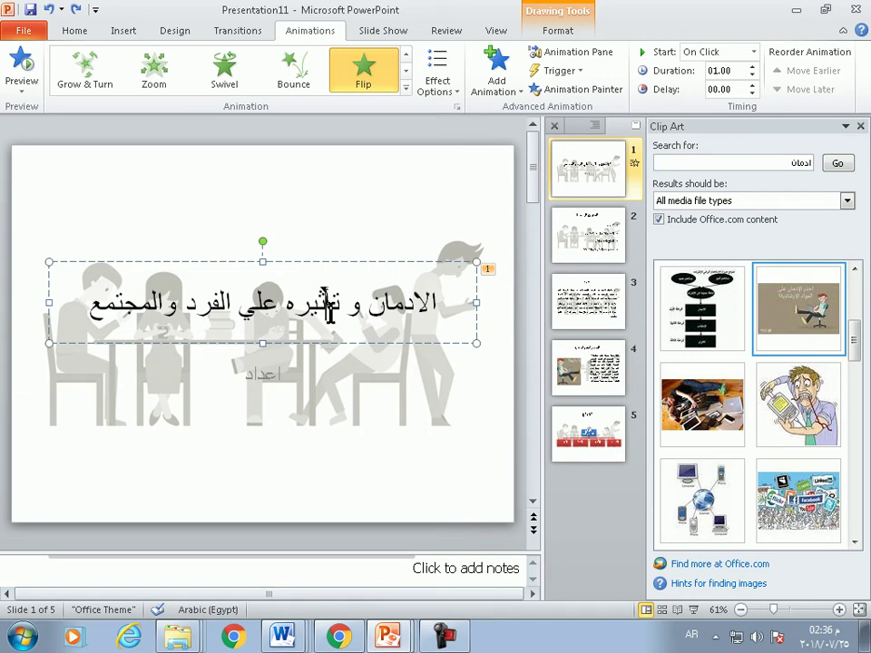
{"action": "key", "text": "BackSpace"}
{"action": "left_click", "coordinate": [262, 377]}
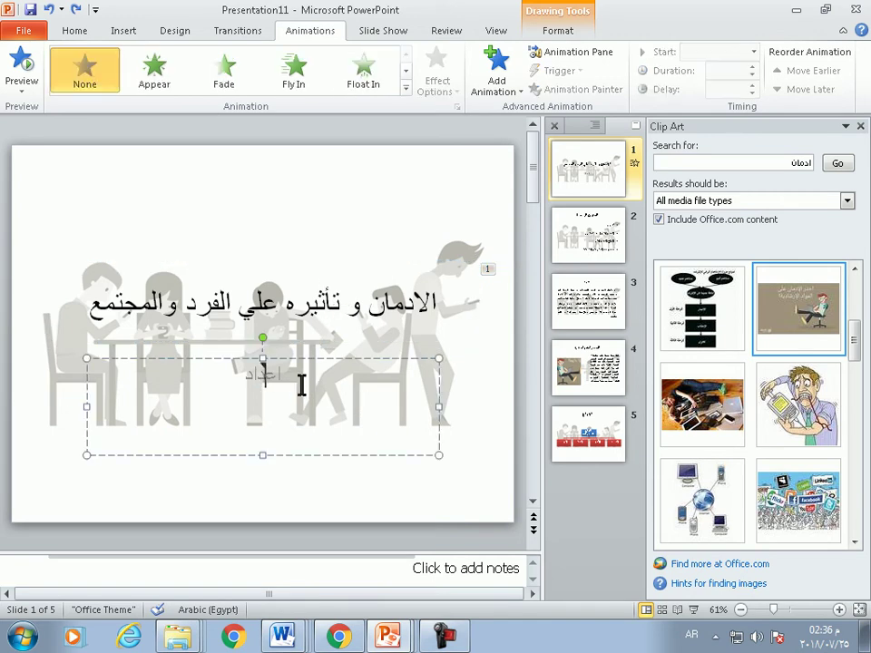
Add a Bounce entrance and a Grow/Shrink emphasis to the اعداد subtitle
{"action": "left_click", "coordinate": [513, 87]}
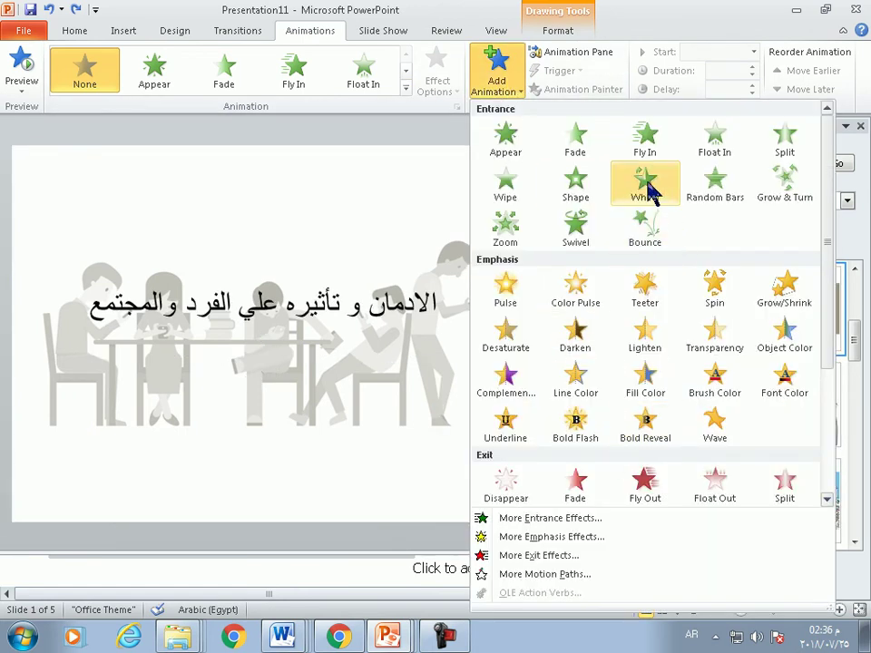
{"action": "left_click", "coordinate": [655, 228]}
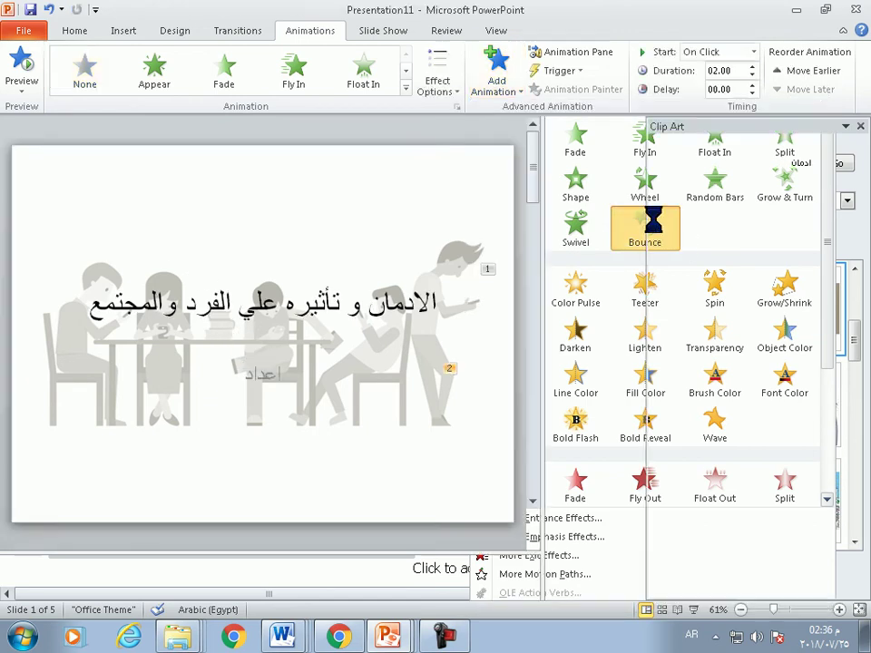
{"action": "left_click", "coordinate": [515, 90]}
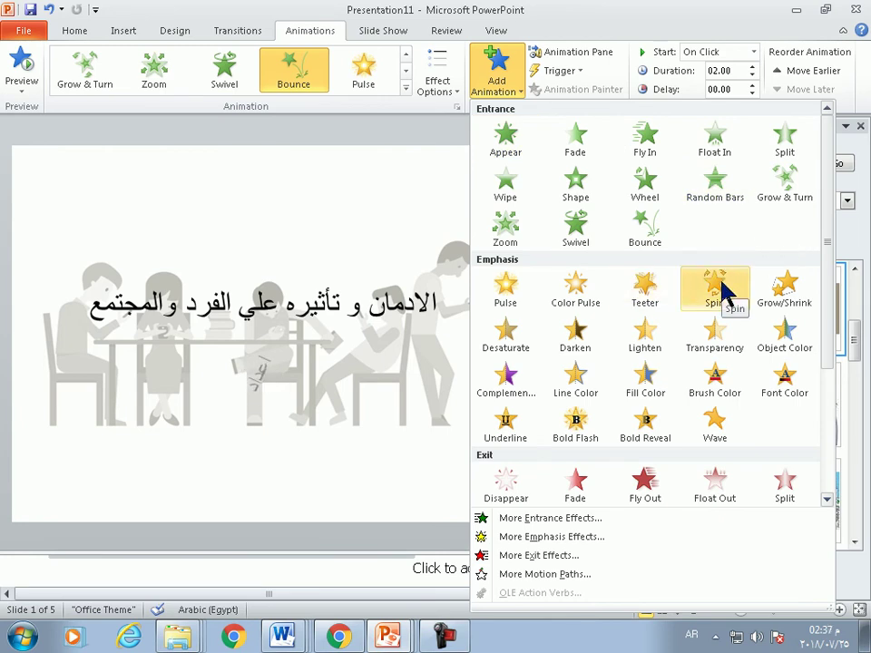
{"action": "left_click", "coordinate": [765, 295]}
Reselect the اعداد subtitle and add a Bounce exit animation to it
{"action": "left_click", "coordinate": [499, 81]}
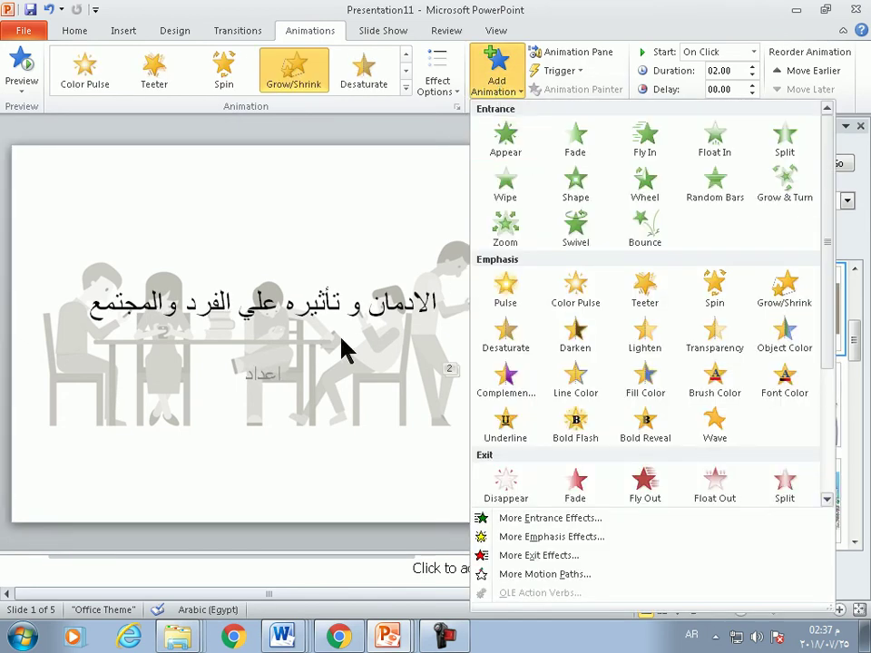
{"action": "left_click", "coordinate": [344, 349]}
{"action": "left_click", "coordinate": [264, 411]}
{"action": "left_click", "coordinate": [438, 77]}
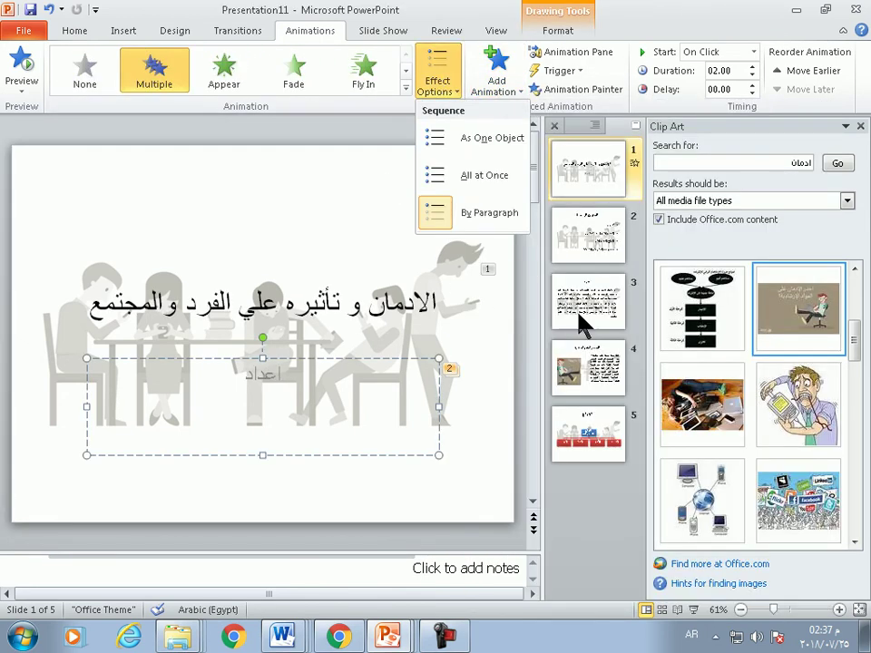
{"action": "left_click", "coordinate": [504, 86]}
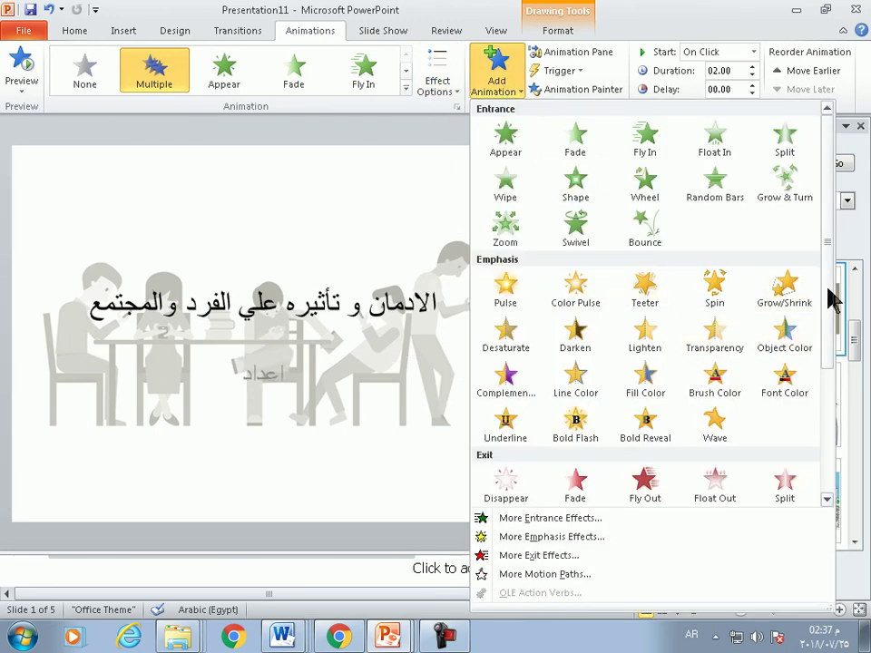
{"action": "scroll", "coordinate": [827, 387], "scroll_direction": "down", "scroll_amount": 2}
{"action": "scroll", "coordinate": [827, 388], "scroll_direction": "down", "scroll_amount": 1}
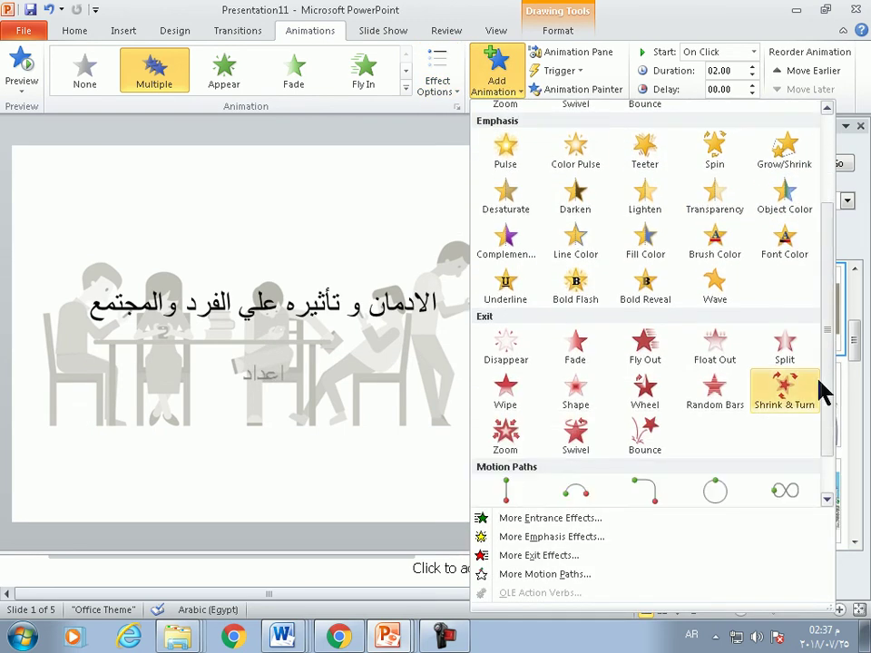
{"action": "left_click", "coordinate": [649, 439]}
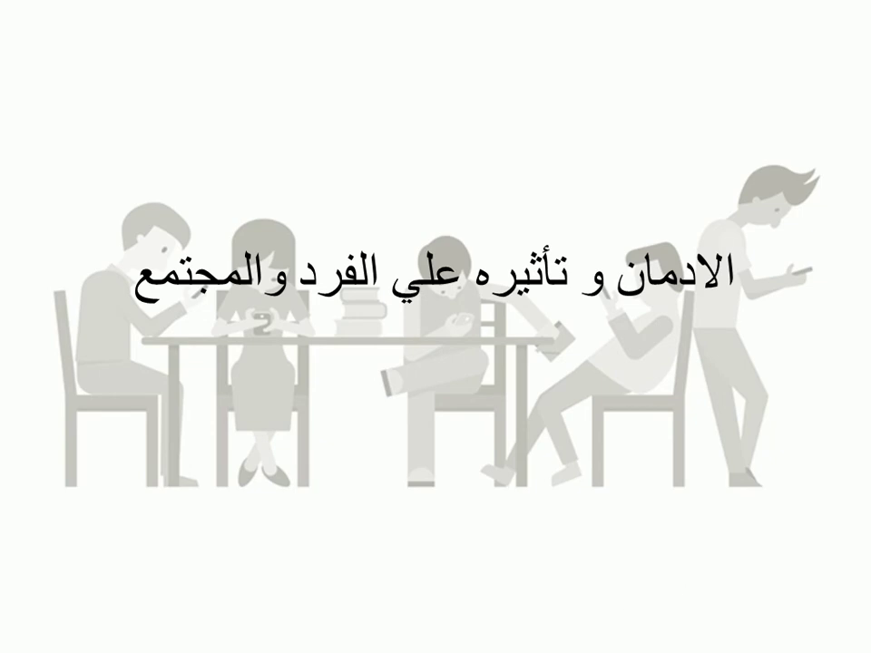
End the slide show and switch to the Google search results window
{"action": "key", "text": "Escape"}
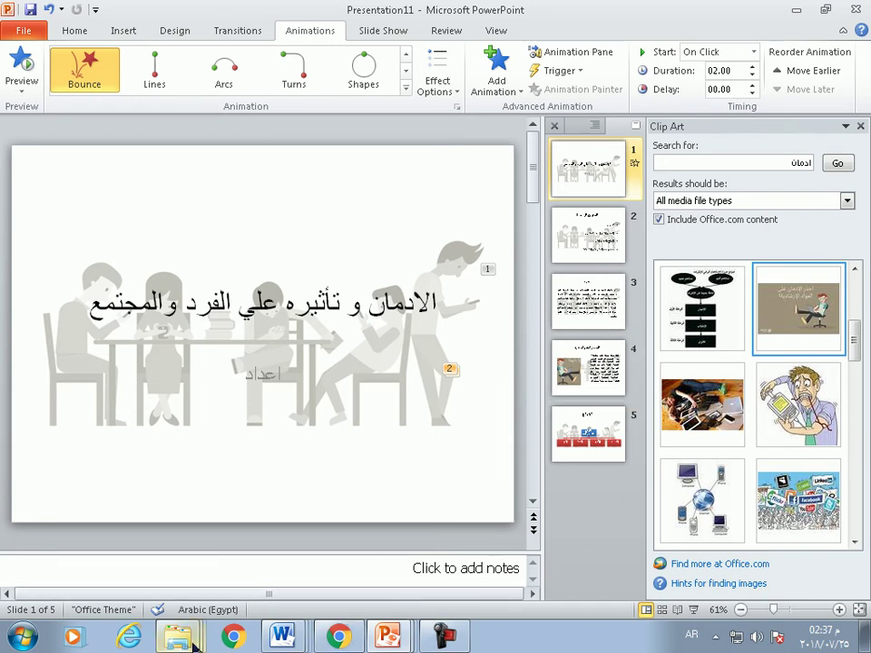
{"action": "left_click", "coordinate": [338, 638]}
Search Google for 'animated animals'
{"action": "scroll", "coordinate": [544, 317], "scroll_direction": "up", "scroll_amount": 5}
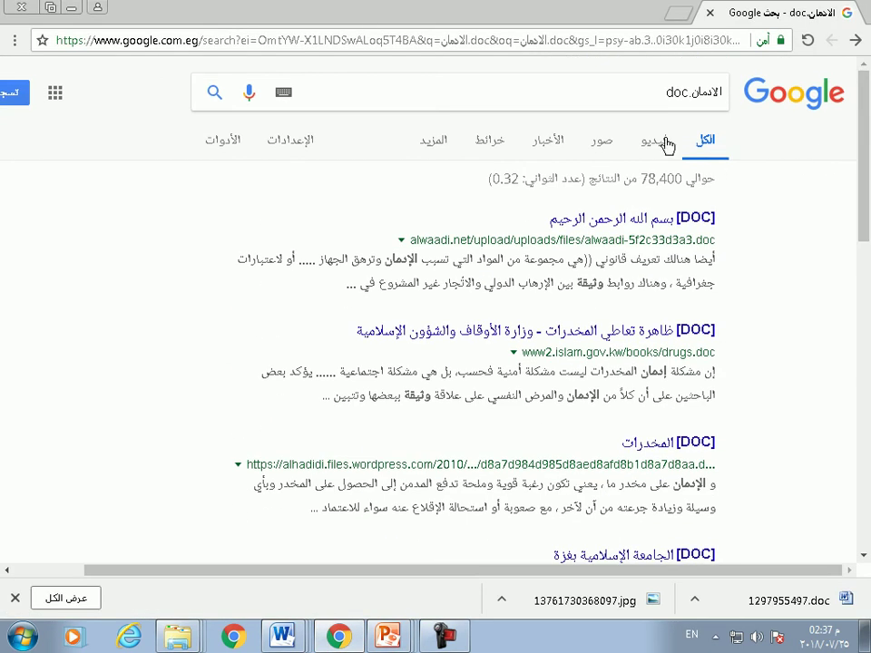
{"action": "triple_click", "coordinate": [626, 97]}
{"action": "type", "text": "an"}
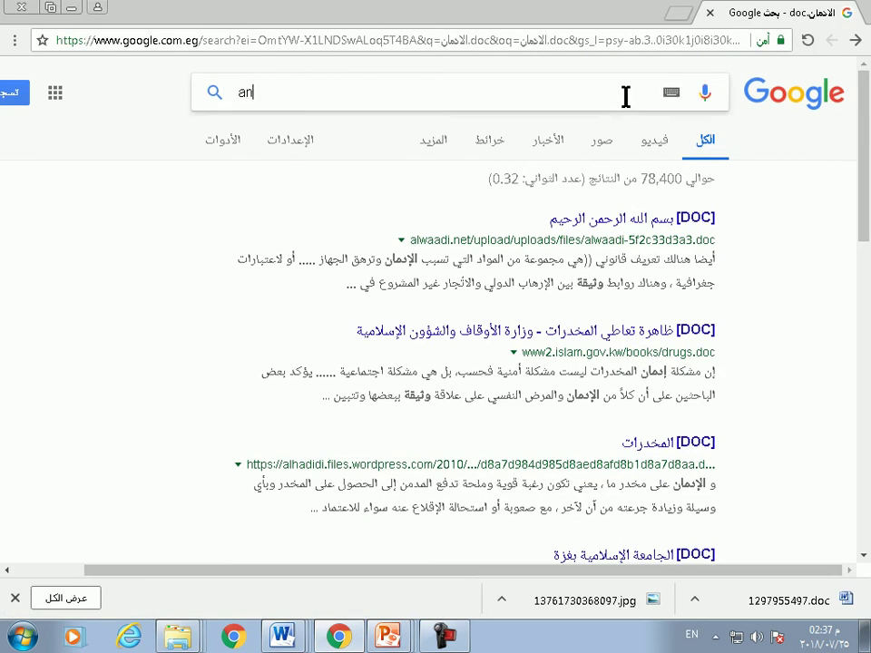
{"action": "type", "text": "imated"}
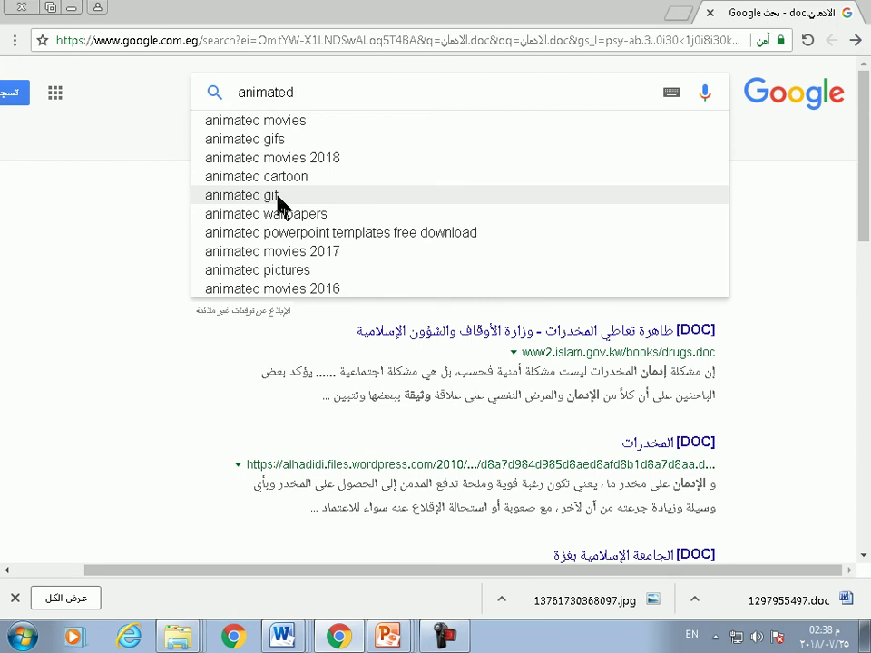
{"action": "left_click_drag", "start_coordinate": [317, 92], "coordinate": [238, 92]}
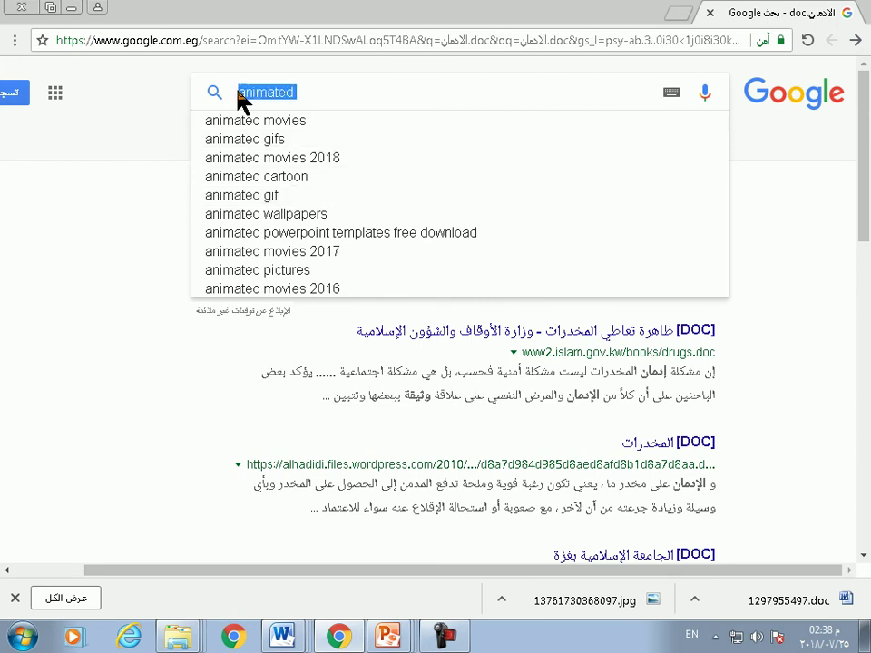
{"action": "left_click", "coordinate": [296, 92]}
{"action": "type", "text": "animals"}
{"action": "key", "text": "Return"}
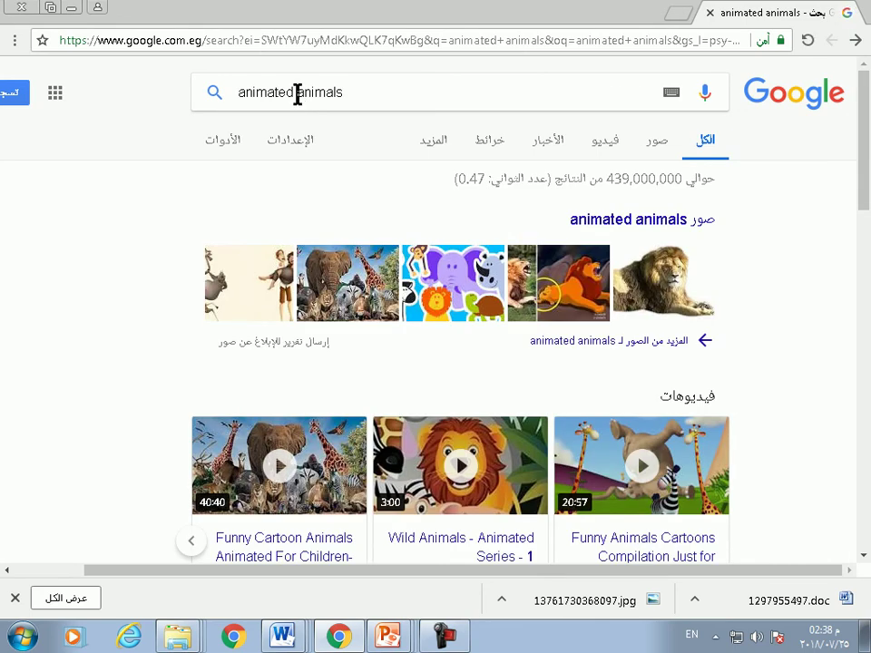
Browse the Images results for animated animals, then minimize the browser
{"action": "left_click", "coordinate": [660, 141]}
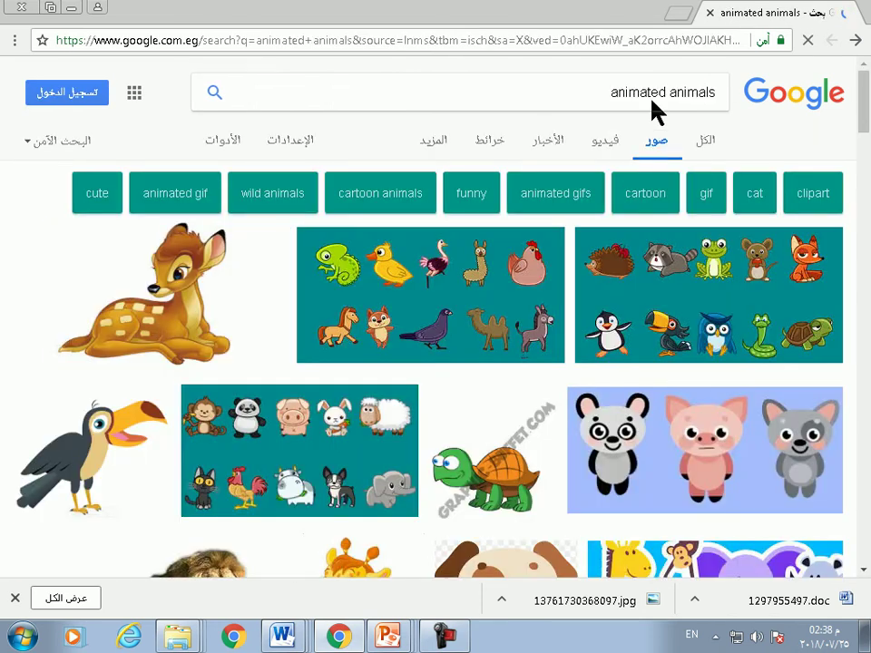
{"action": "left_click_drag", "start_coordinate": [358, 91], "coordinate": [269, 91]}
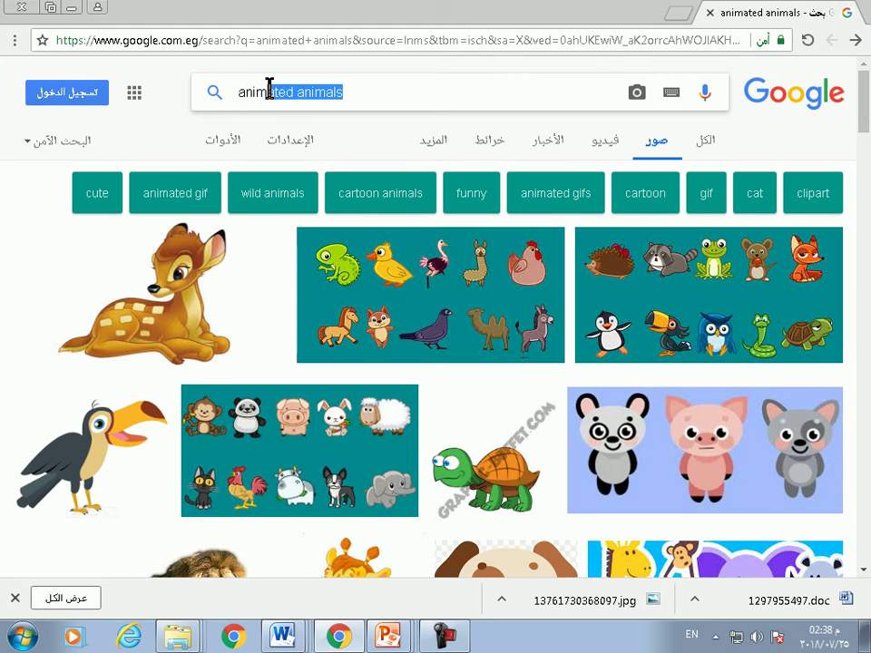
{"action": "scroll", "coordinate": [169, 313], "scroll_direction": "down", "scroll_amount": 5}
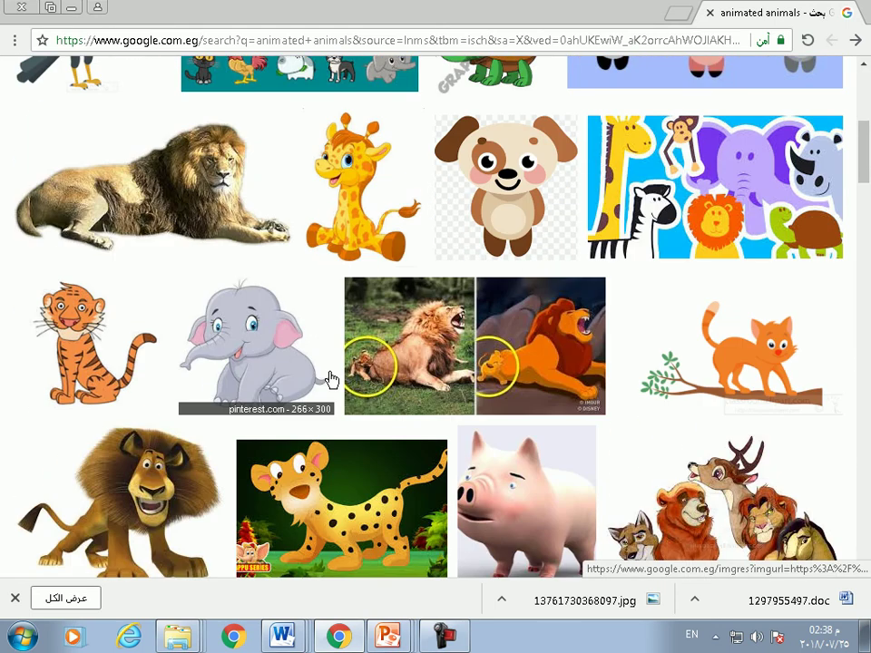
{"action": "scroll", "coordinate": [329, 379], "scroll_direction": "down", "scroll_amount": 1}
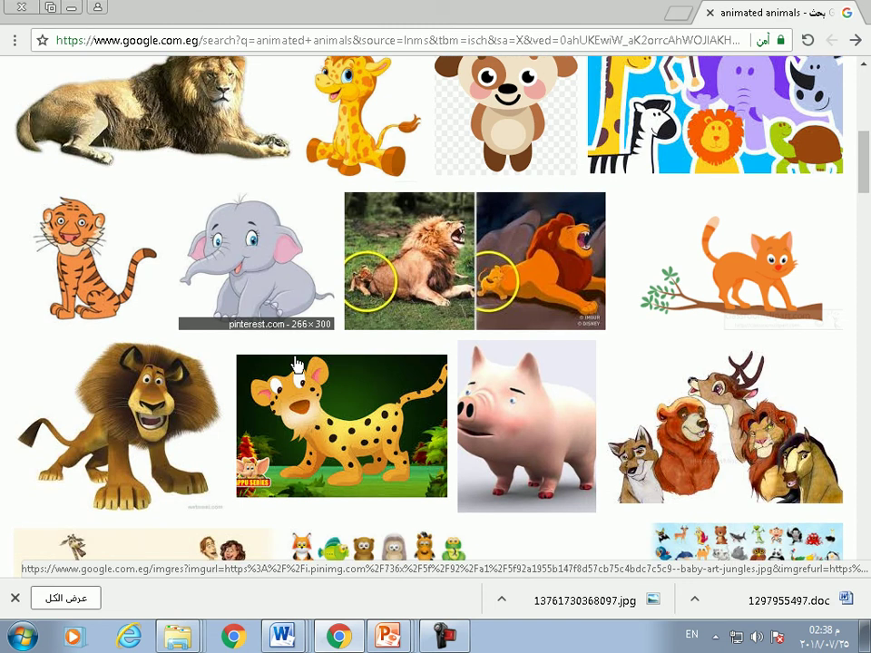
{"action": "scroll", "coordinate": [290, 173], "scroll_direction": "up", "scroll_amount": 1}
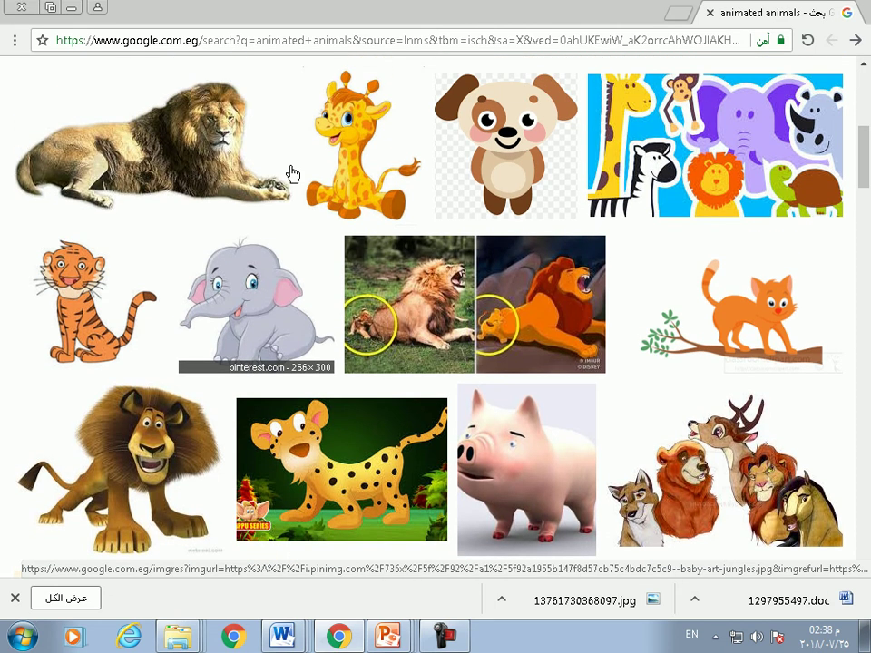
{"action": "scroll", "coordinate": [292, 174], "scroll_direction": "up", "scroll_amount": 2}
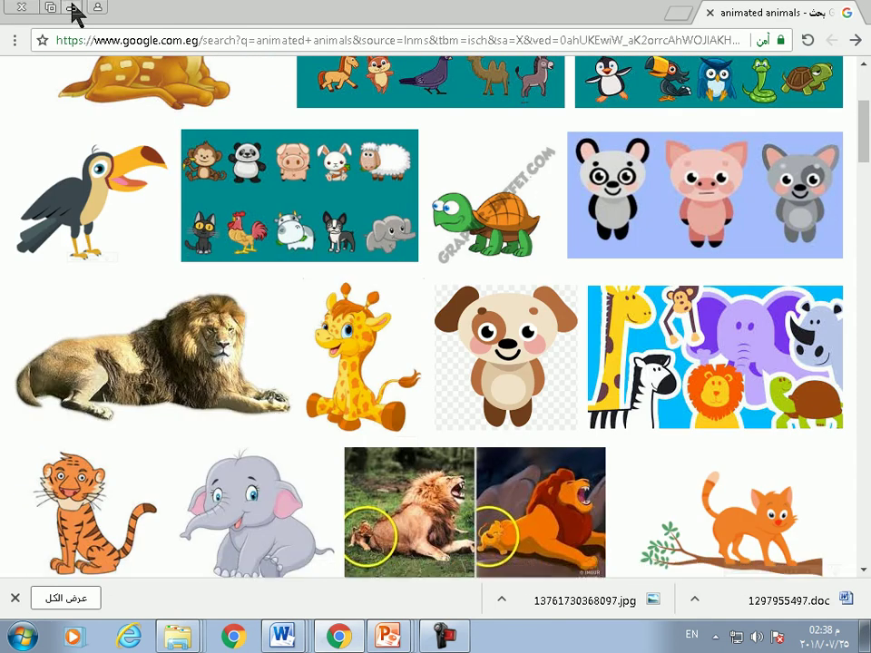
{"action": "left_click", "coordinate": [71, 7]}
Open the staff member's folder in Partition DDD on \\manara and search it for 'new folder'
{"action": "key", "text": "super+r"}
{"action": "key", "text": "Return"}
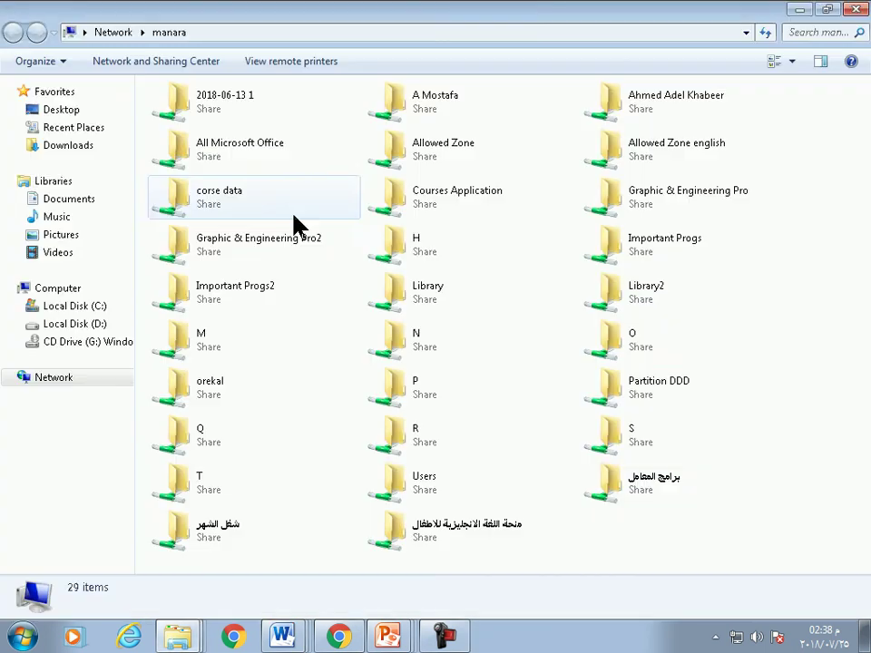
{"action": "double_click", "coordinate": [657, 379]}
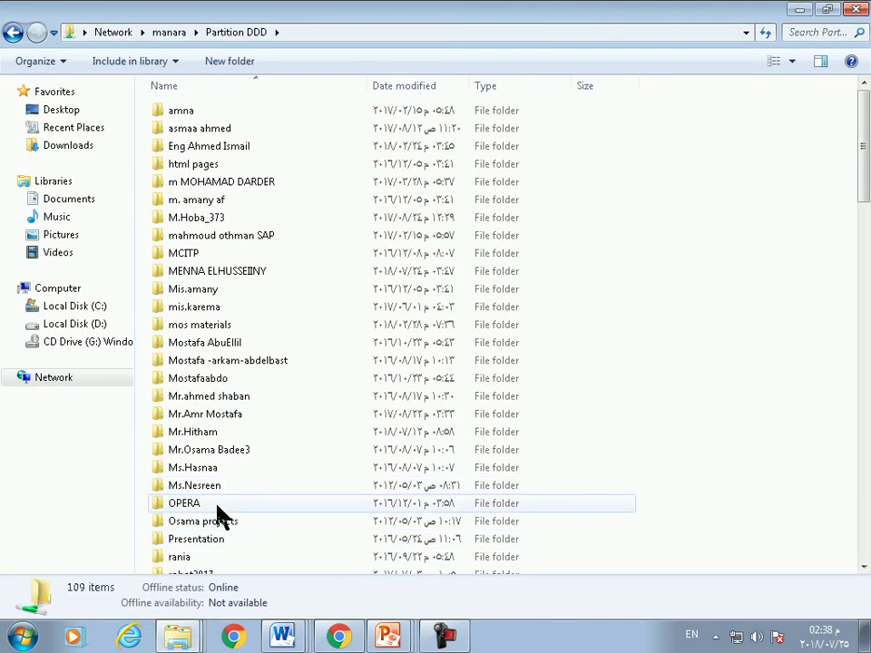
{"action": "double_click", "coordinate": [192, 433]}
{"action": "key", "text": "n"}
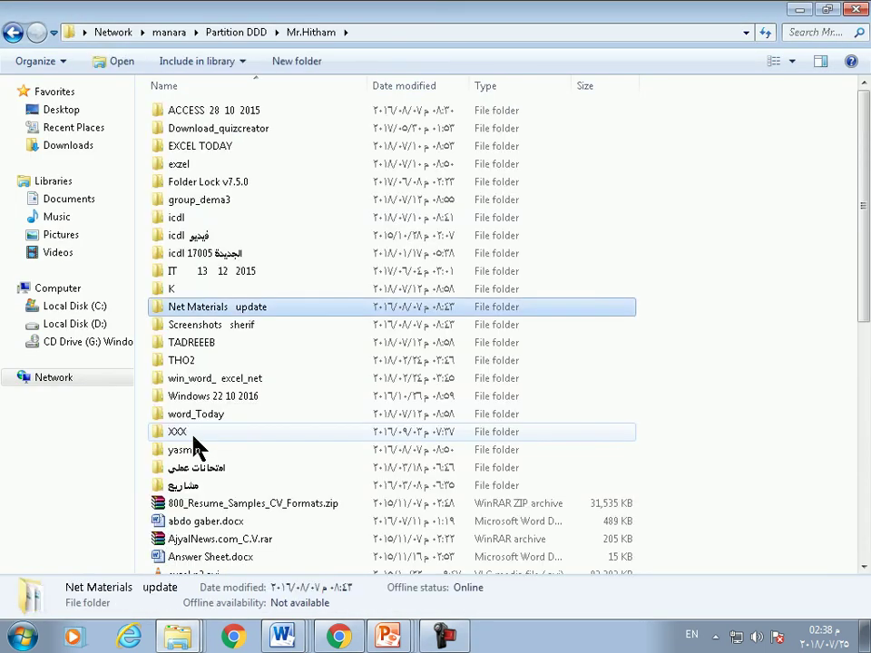
{"action": "key", "text": "n"}
{"action": "key", "text": "n"}
{"action": "key", "text": "n"}
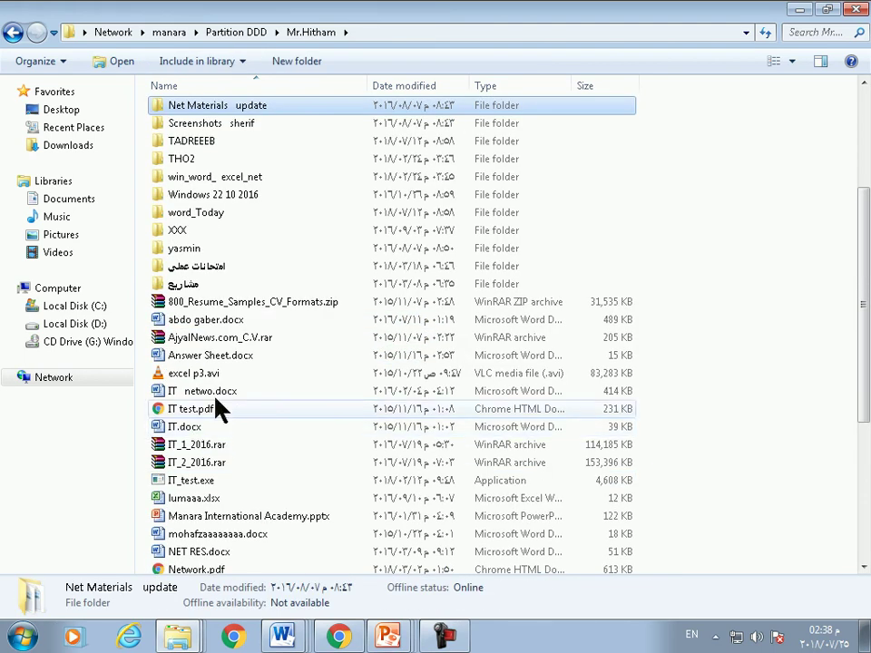
{"action": "left_click", "coordinate": [818, 34]}
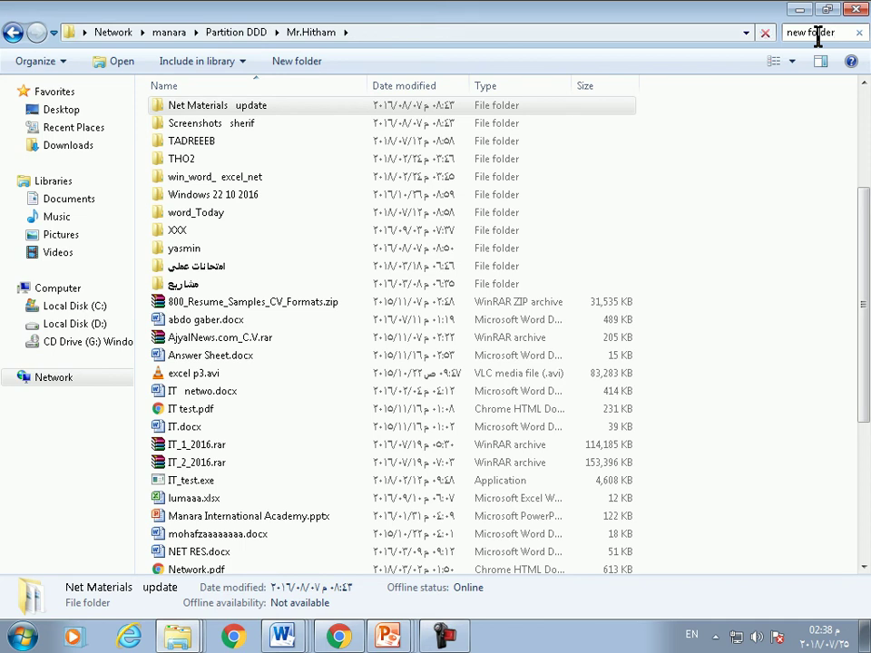
{"action": "key", "text": "Return"}
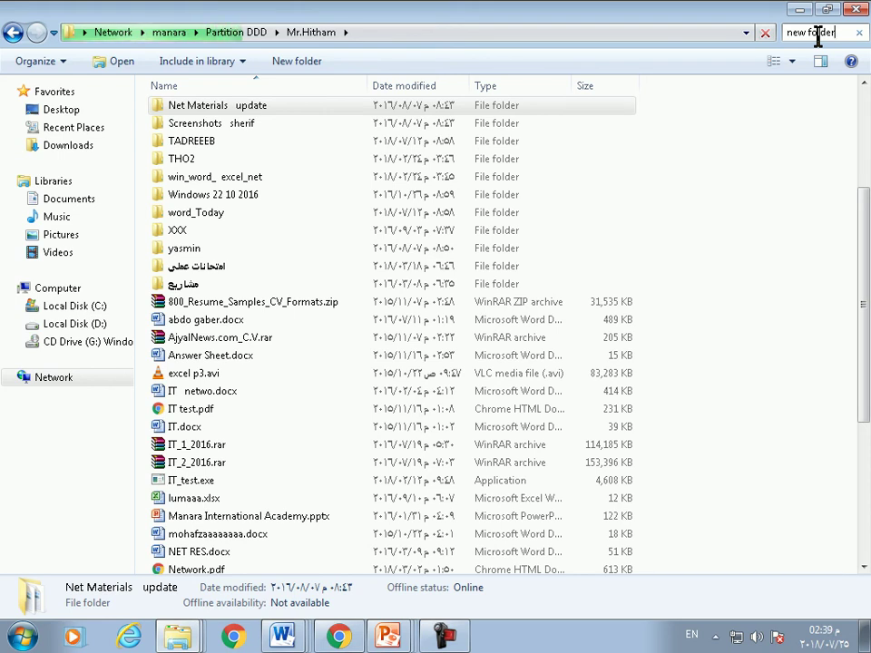
In Presentation11, give slide 2's title a Fade entrance animation
{"action": "left_click", "coordinate": [388, 635]}
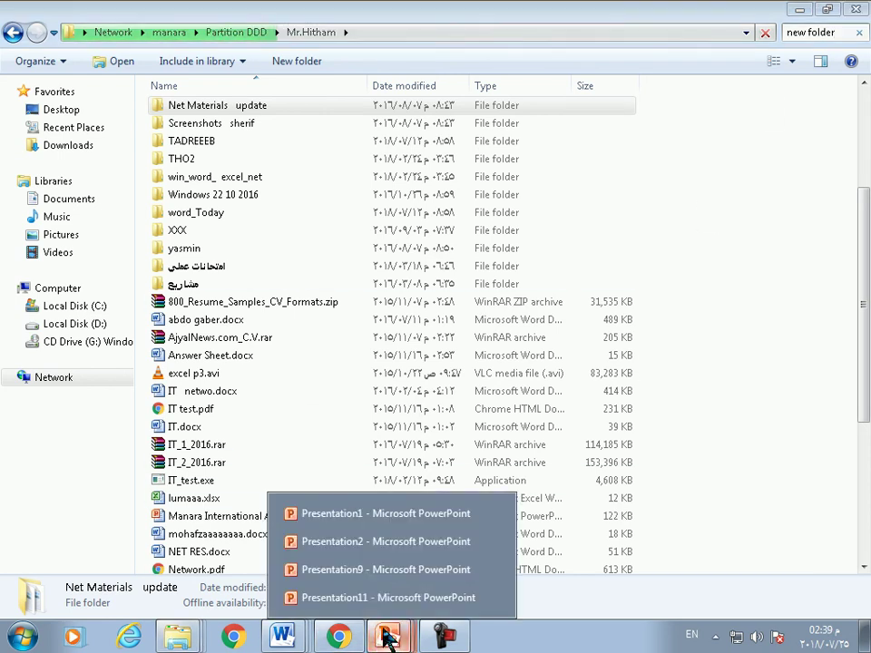
{"action": "left_click", "coordinate": [381, 597]}
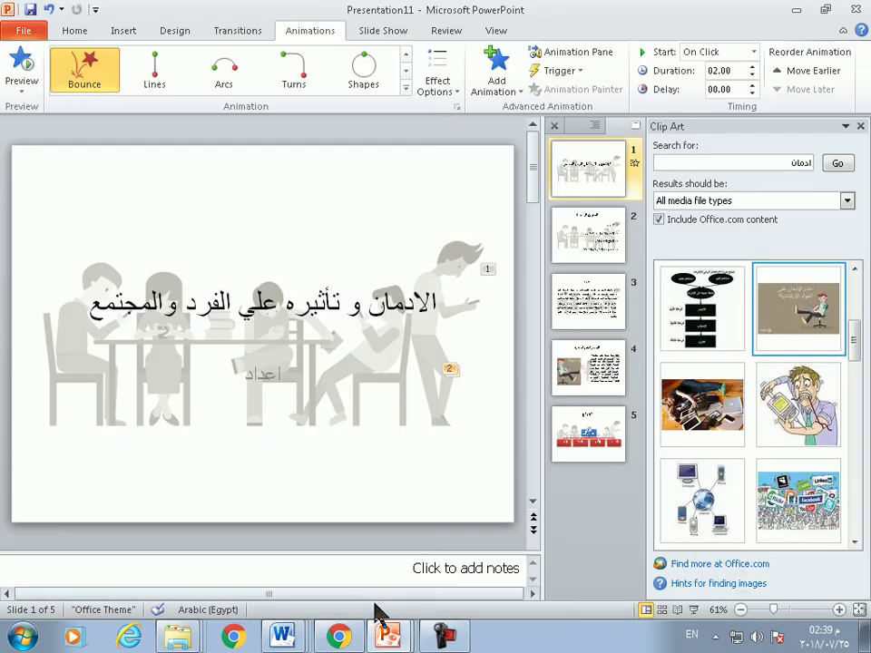
{"action": "left_click", "coordinate": [581, 245]}
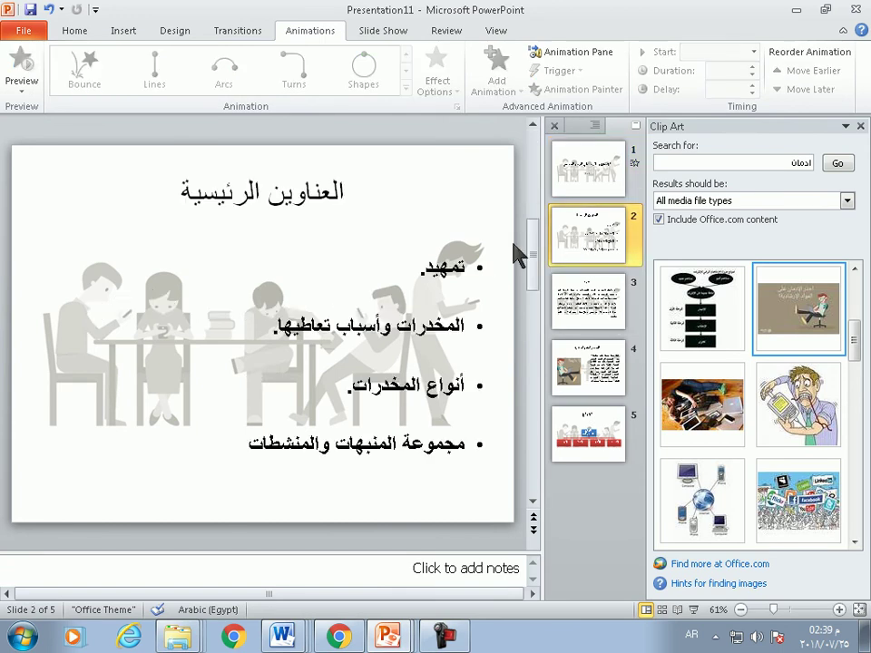
{"action": "left_click", "coordinate": [248, 188]}
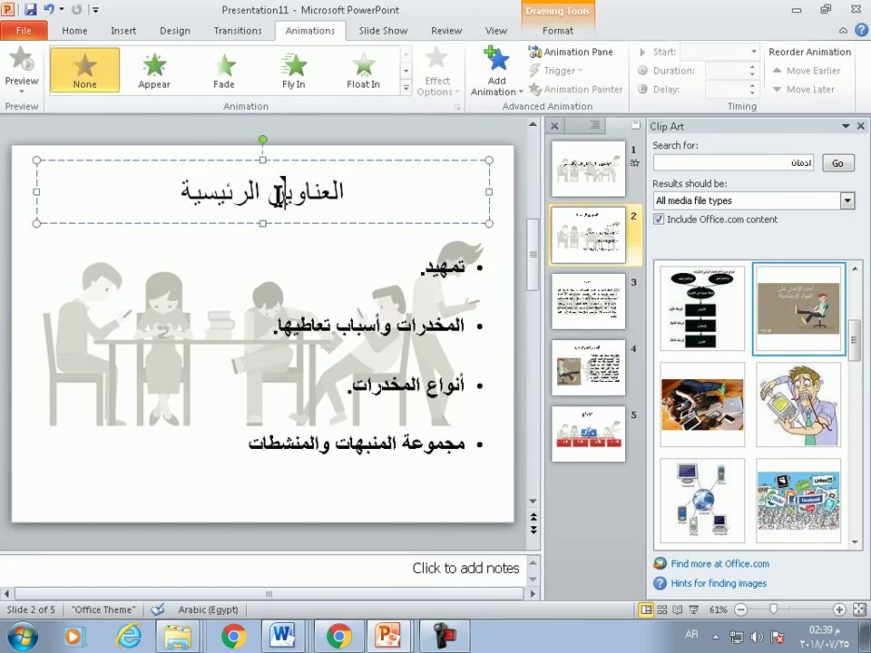
{"action": "left_click", "coordinate": [227, 65]}
Apply a Grow & Turn entrance to slide 2's four bullet lines
{"action": "mouse_move", "coordinate": [260, 459]}
{"action": "left_mouse_down"}
{"action": "mouse_move", "coordinate": [358, 413]}
{"action": "mouse_move", "coordinate": [451, 281]}
{"action": "left_mouse_up"}
{"action": "left_click", "coordinate": [405, 84]}
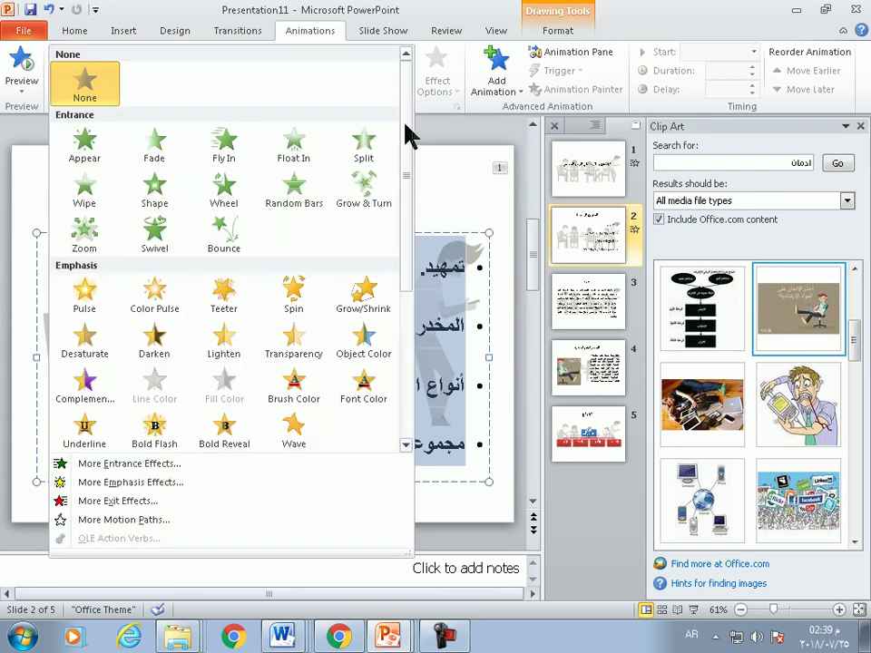
{"action": "left_click", "coordinate": [370, 195]}
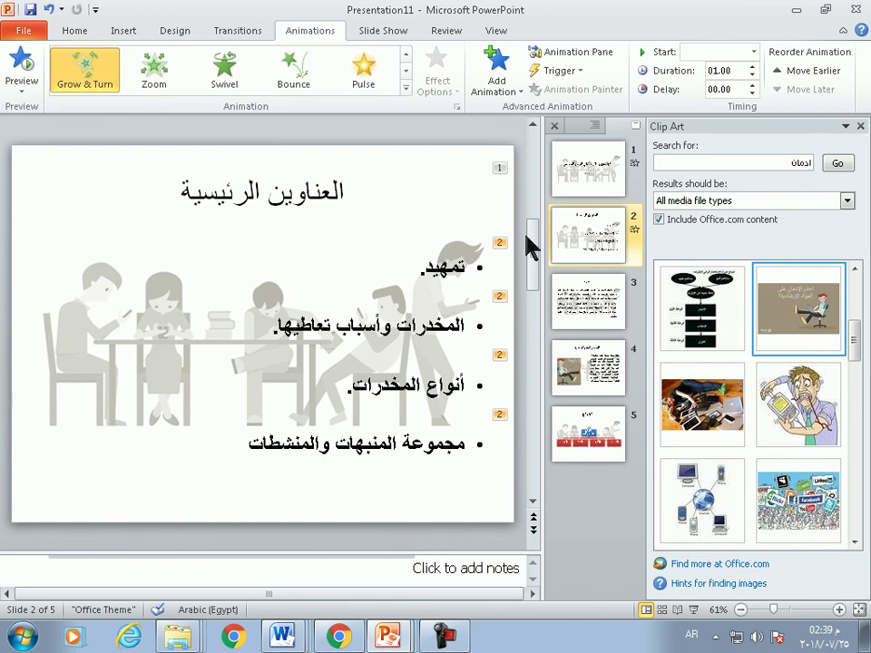
{"action": "left_click", "coordinate": [577, 324]}
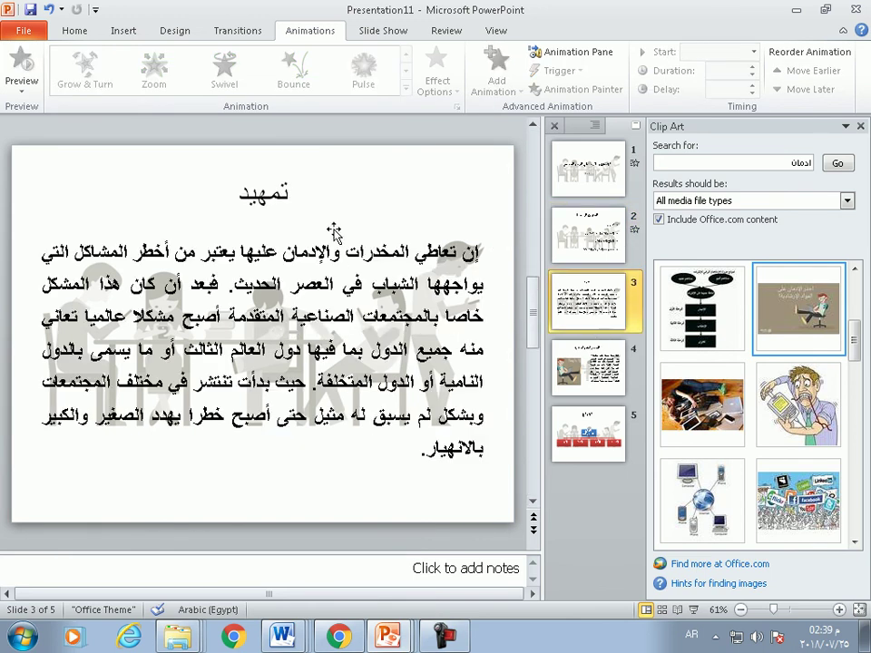
Add a Bounce entrance animation to slide 3's title
{"action": "left_click", "coordinate": [267, 192]}
{"action": "left_click", "coordinate": [497, 91]}
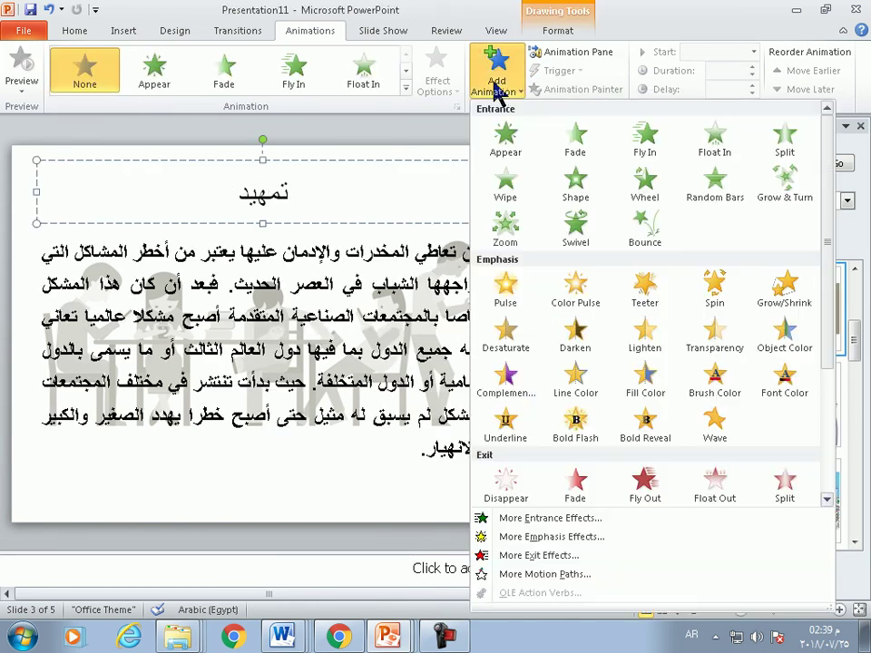
{"action": "left_click", "coordinate": [646, 226]}
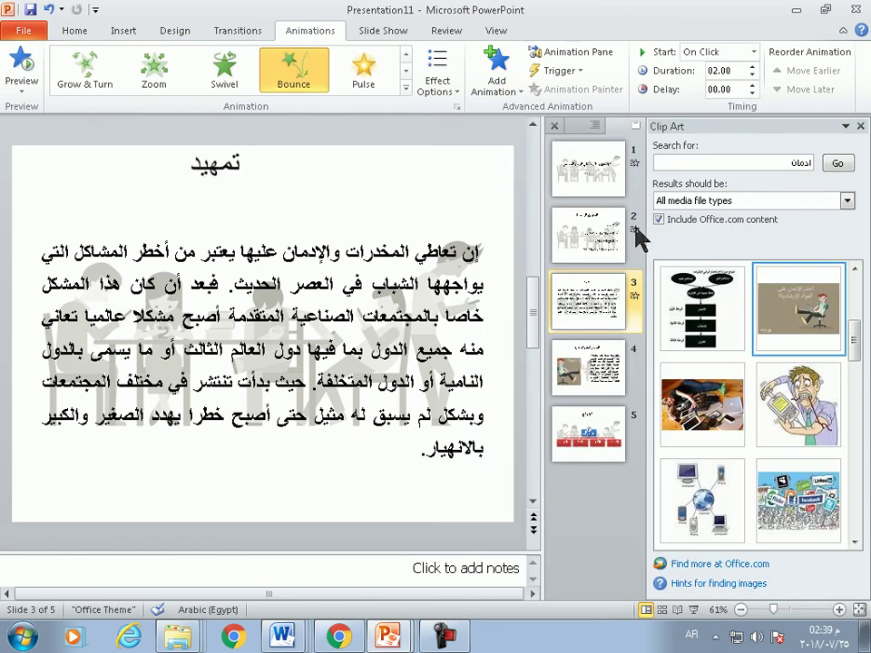
Apply the Flip entrance effect to slide 3's Arabic paragraph
{"action": "left_click", "coordinate": [414, 443]}
{"action": "left_click_drag", "start_coordinate": [414, 443], "coordinate": [478, 265]}
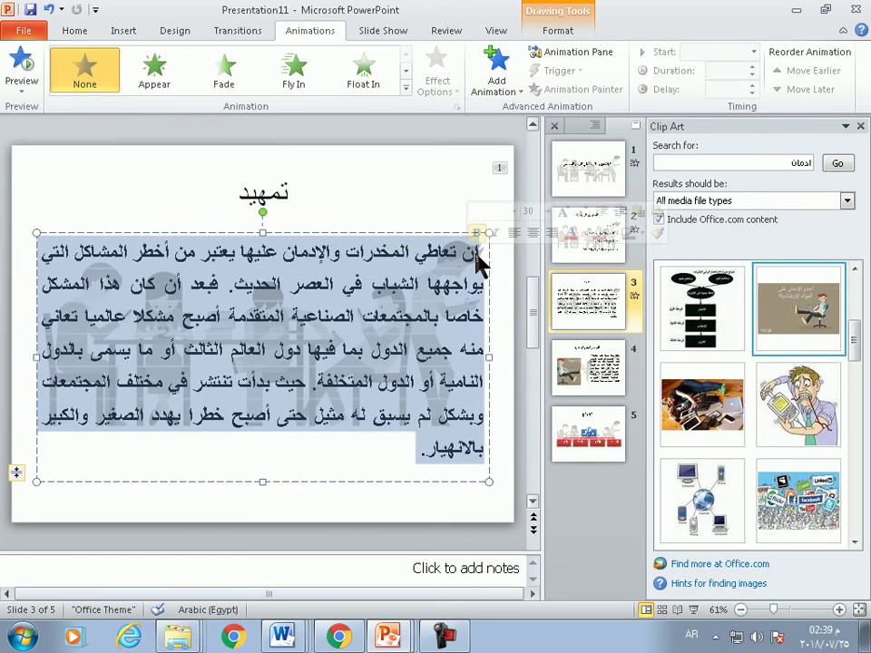
{"action": "left_click", "coordinate": [520, 91]}
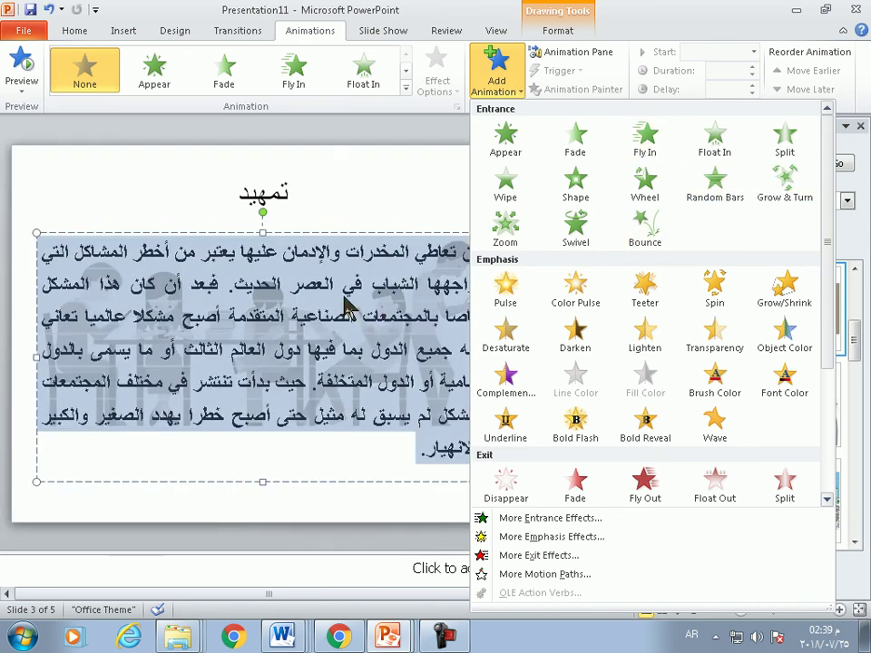
{"action": "left_click", "coordinate": [405, 92]}
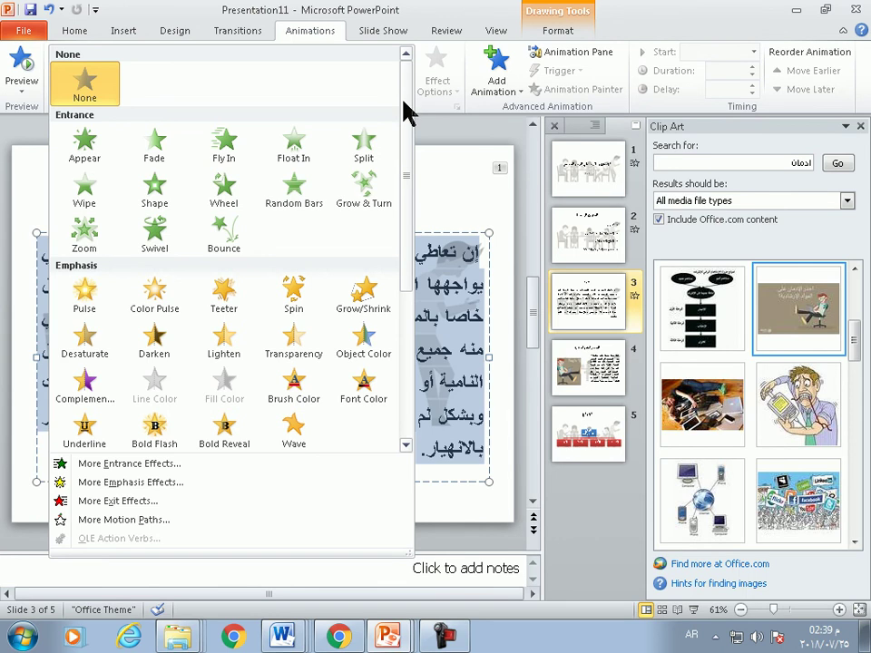
{"action": "left_click", "coordinate": [170, 466]}
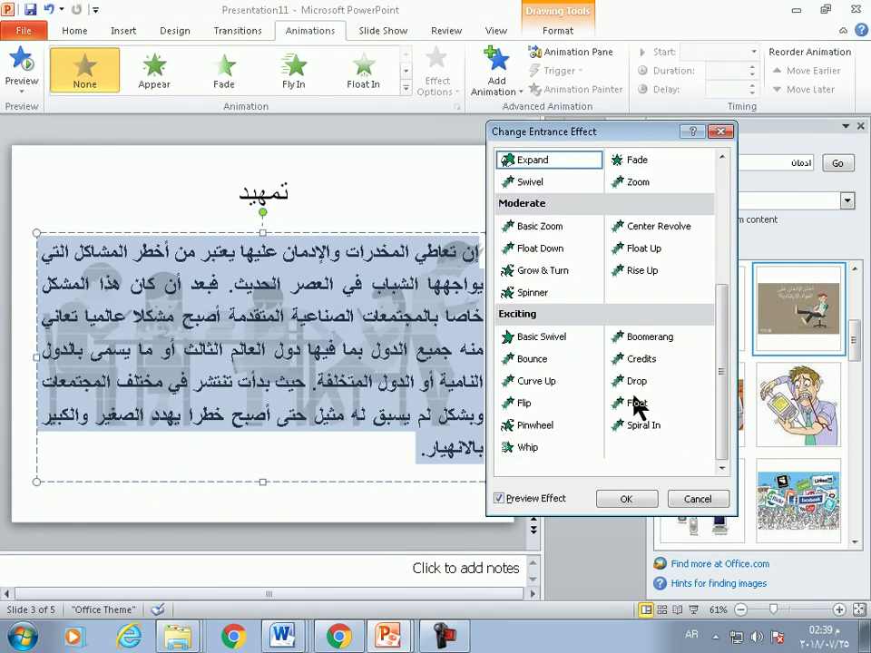
{"action": "left_click", "coordinate": [530, 405]}
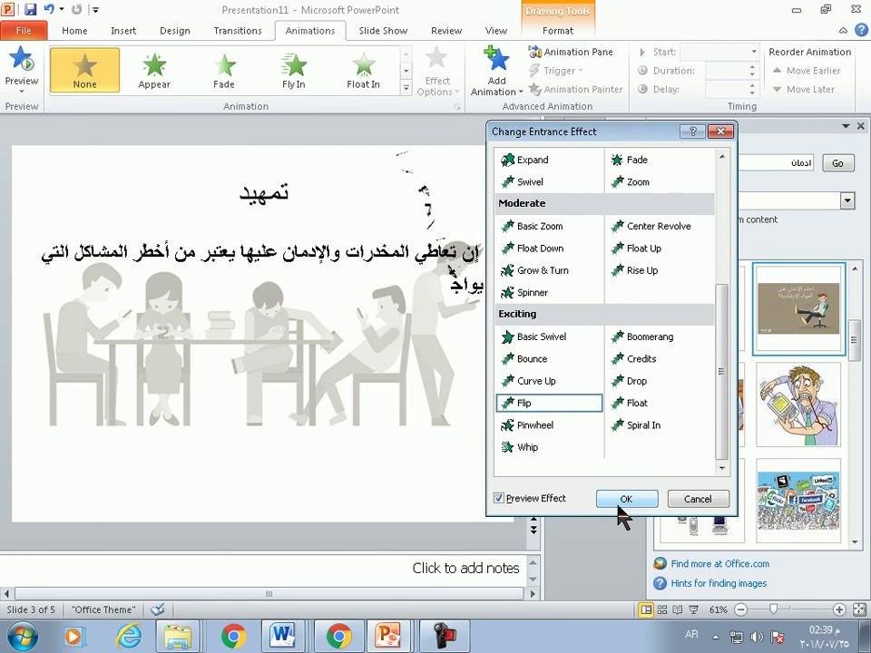
{"action": "left_click", "coordinate": [622, 500]}
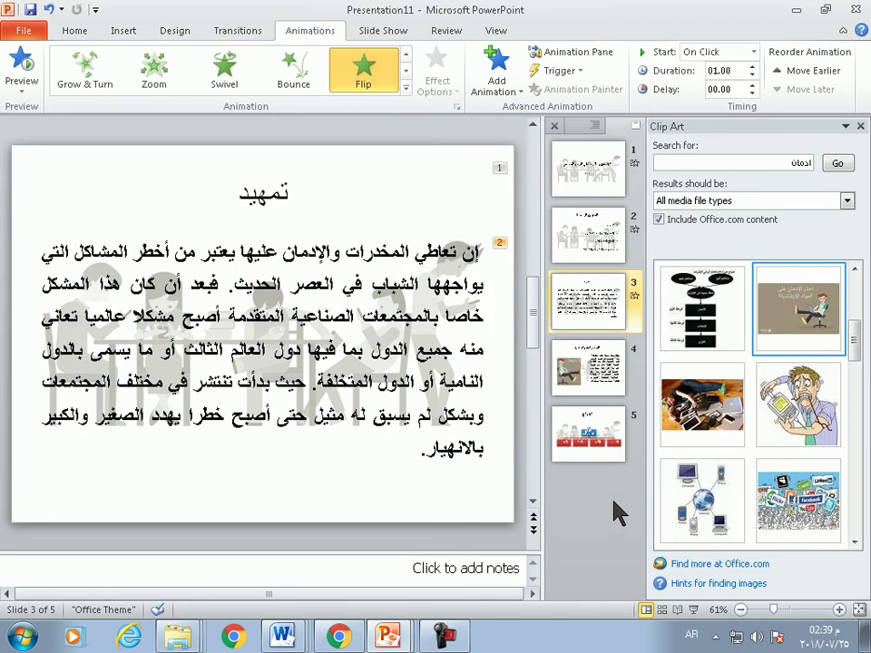
Set the paragraph's Flip animation duration to 01.00 seconds
{"action": "left_click", "coordinate": [752, 66]}
{"action": "left_click", "coordinate": [752, 66]}
{"action": "left_click", "coordinate": [753, 66]}
{"action": "left_click", "coordinate": [752, 66]}
{"action": "left_click", "coordinate": [752, 74]}
{"action": "left_click", "coordinate": [752, 75]}
{"action": "left_click", "coordinate": [752, 74]}
{"action": "left_click", "coordinate": [752, 74]}
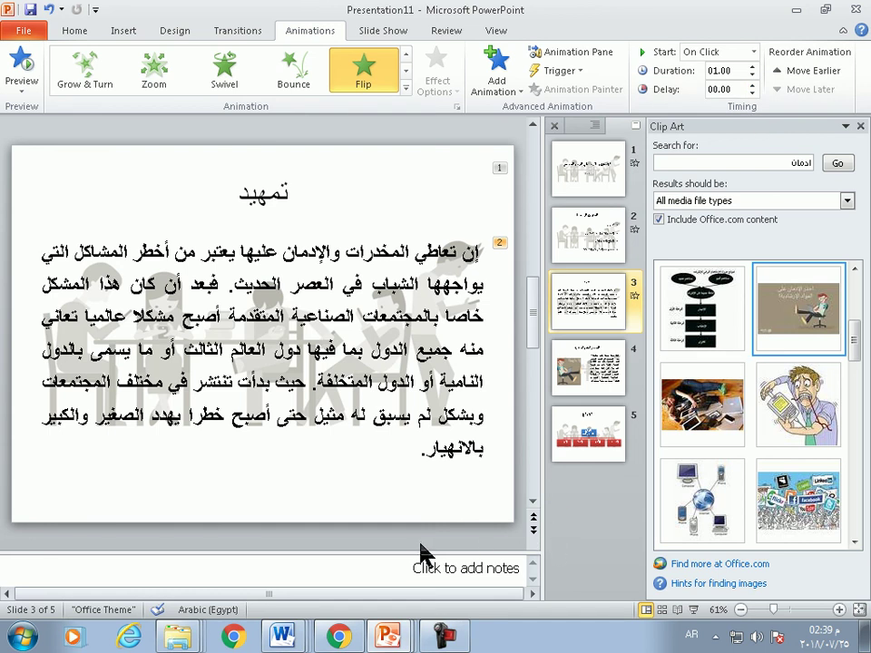
{"action": "right_click", "coordinate": [190, 628]}
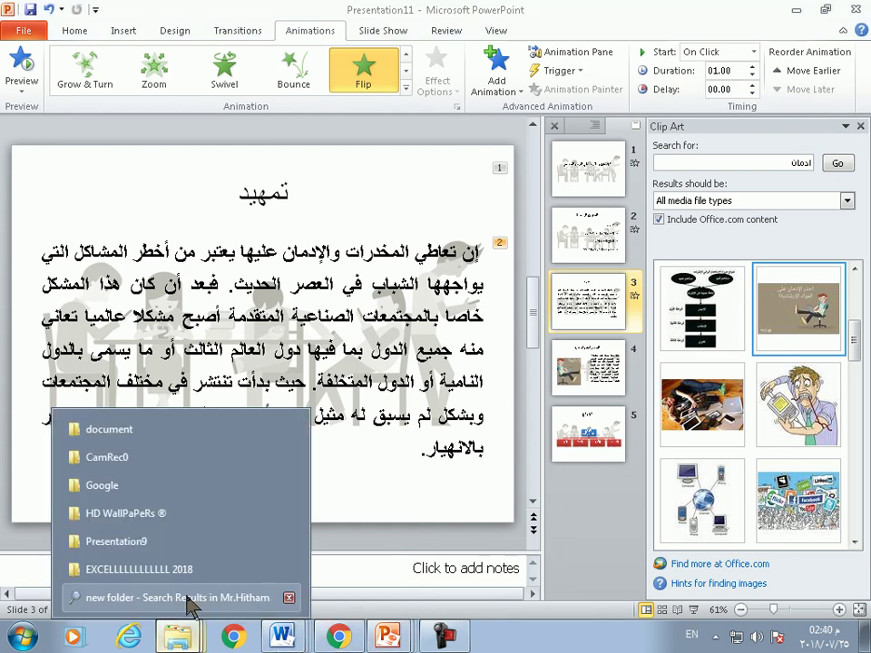
Open each 'new folder' search result in turn to inspect its contents
{"action": "left_click", "coordinate": [187, 597]}
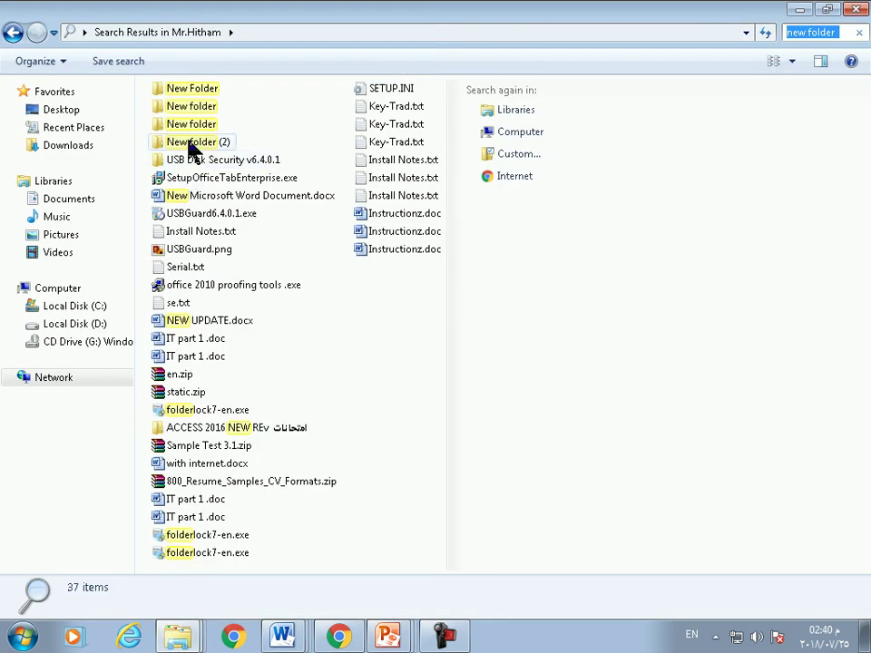
{"action": "double_click", "coordinate": [177, 88]}
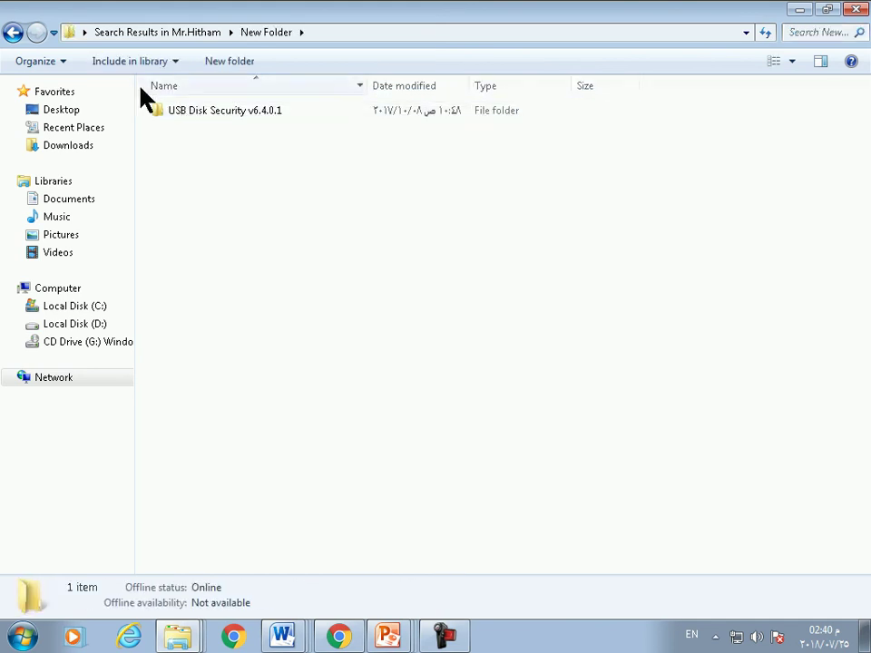
{"action": "mouse_move", "coordinate": [60, 100]}
{"action": "left_click", "coordinate": [13, 33]}
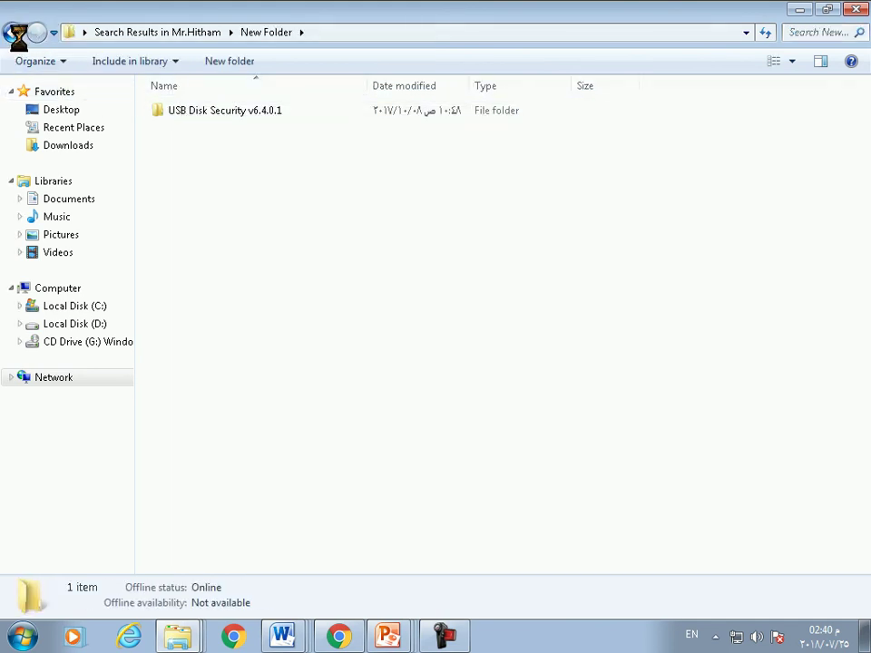
{"action": "double_click", "coordinate": [175, 107]}
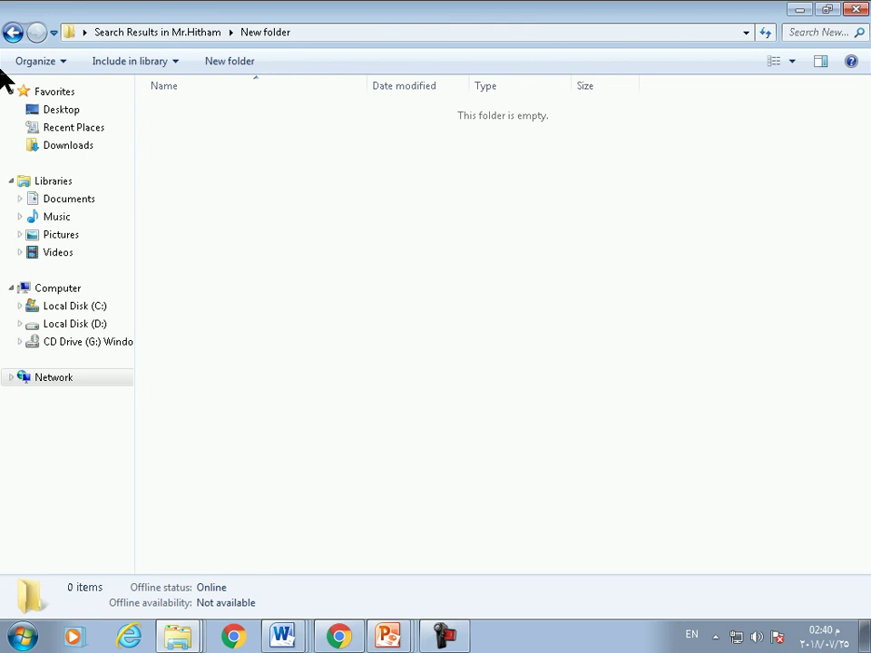
{"action": "left_click", "coordinate": [13, 32]}
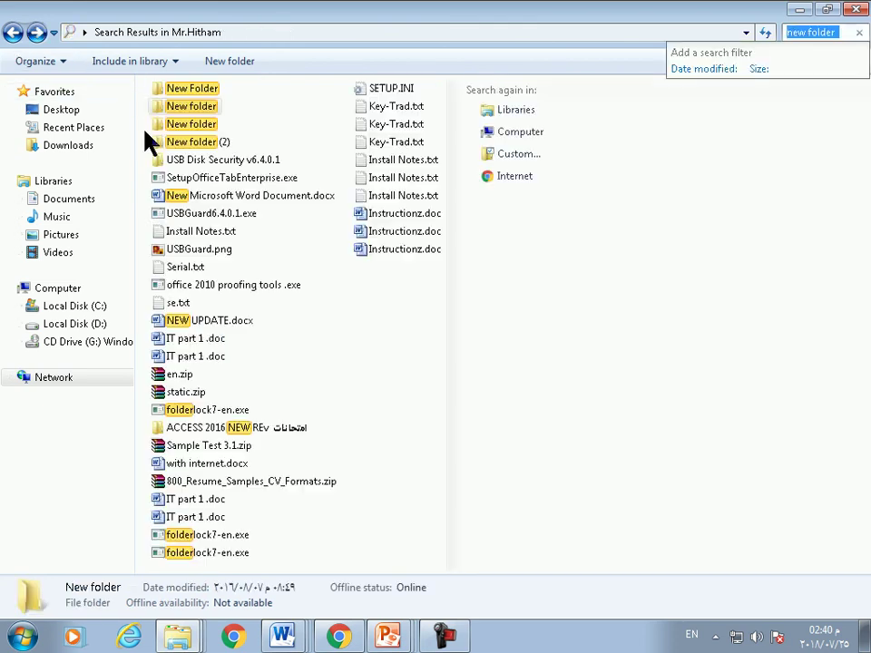
{"action": "double_click", "coordinate": [172, 122]}
{"action": "left_click", "coordinate": [13, 33]}
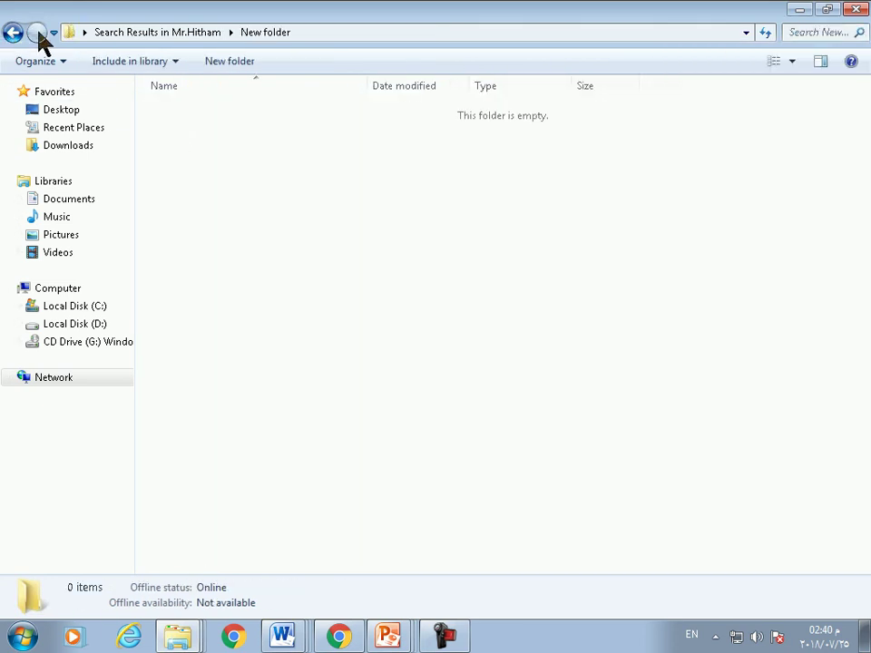
{"action": "double_click", "coordinate": [198, 145]}
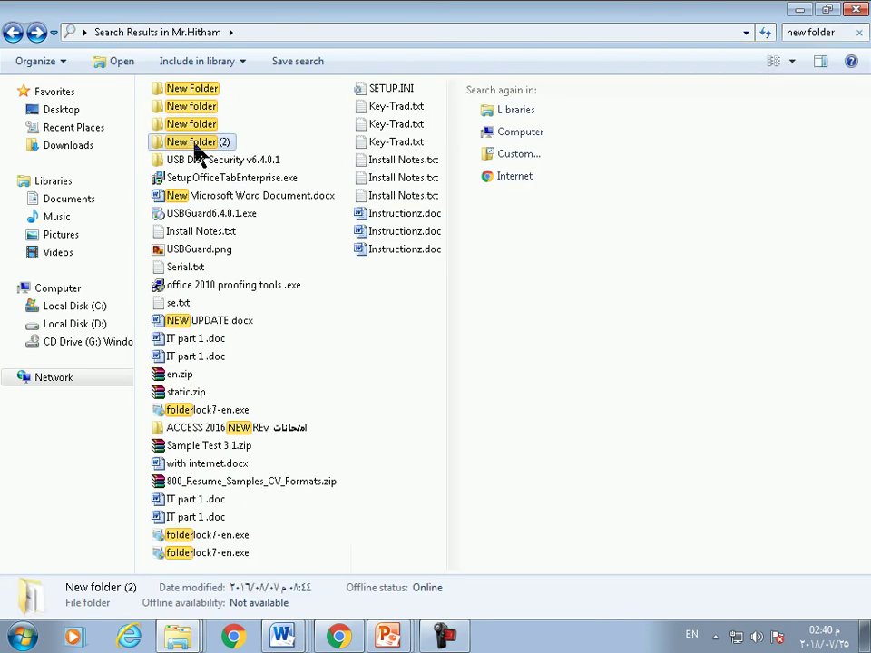
{"action": "left_click", "coordinate": [155, 33]}
Return to the staff folder, search it for 'gif', then go back to PowerPoint's title slide
{"action": "left_click", "coordinate": [11, 40]}
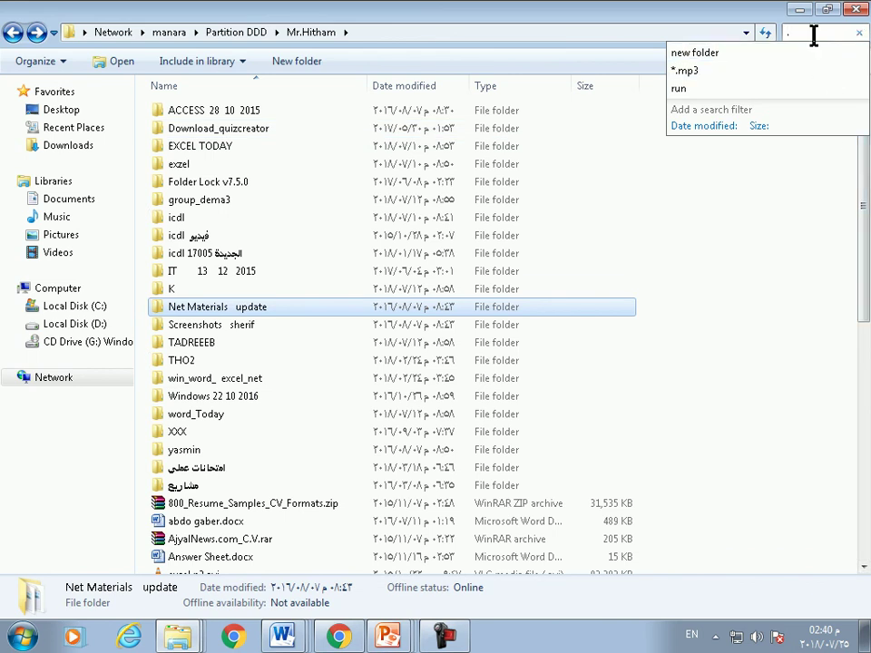
{"action": "type", "text": "gif"}
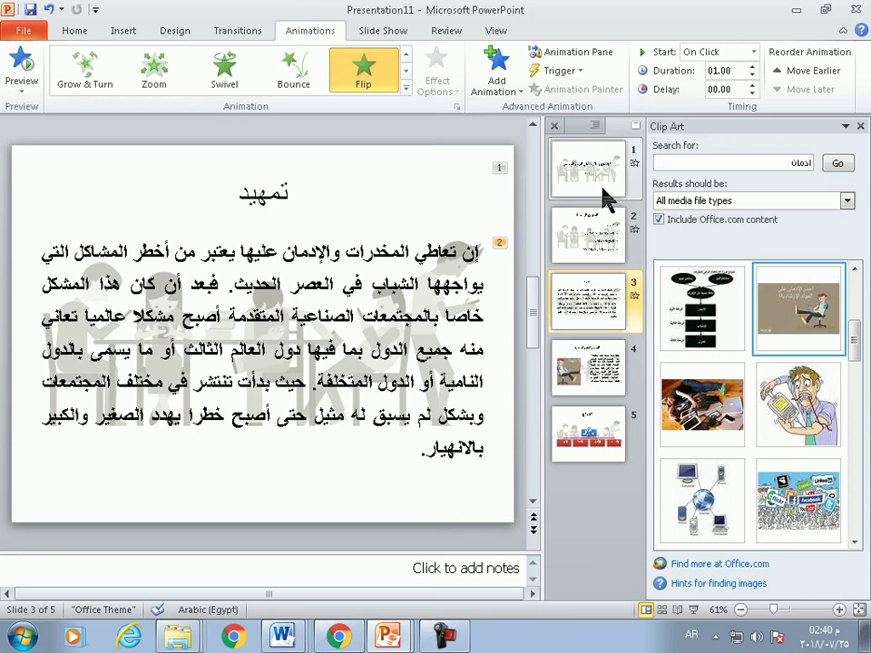
{"action": "left_click", "coordinate": [564, 165]}
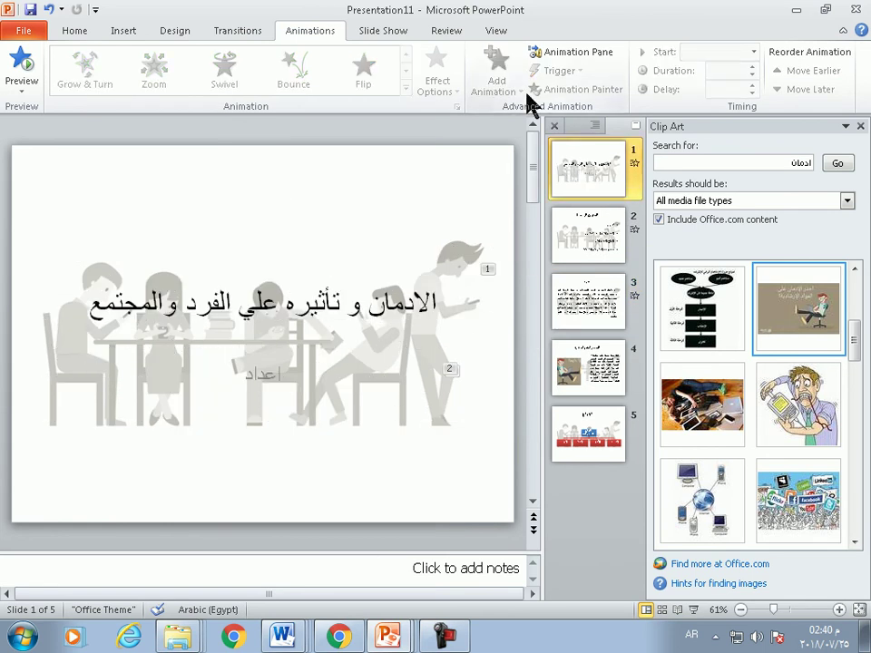
Switch to Slide Master view and select the main master's title placeholder
{"action": "left_click", "coordinate": [496, 30]}
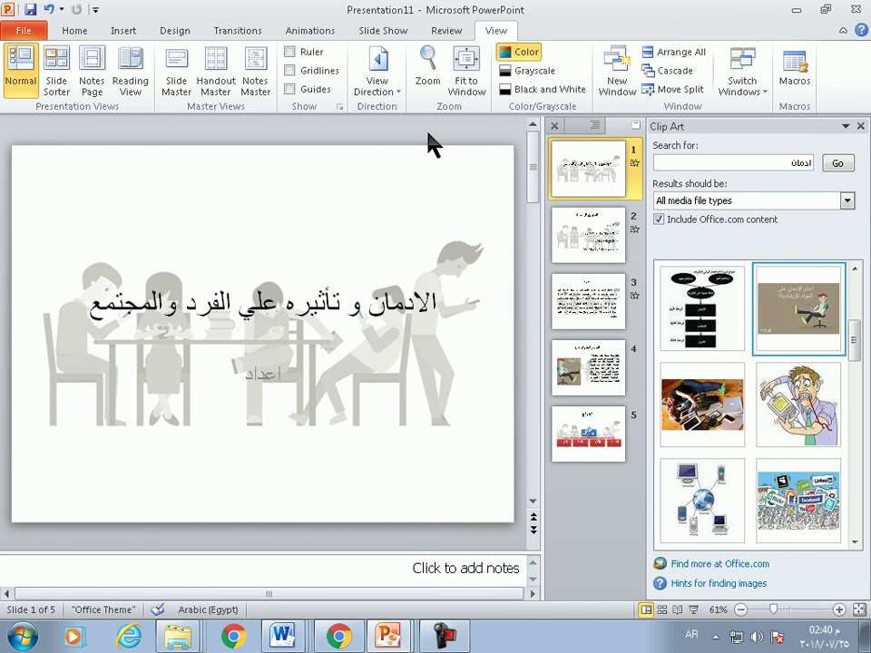
{"action": "left_click", "coordinate": [176, 91]}
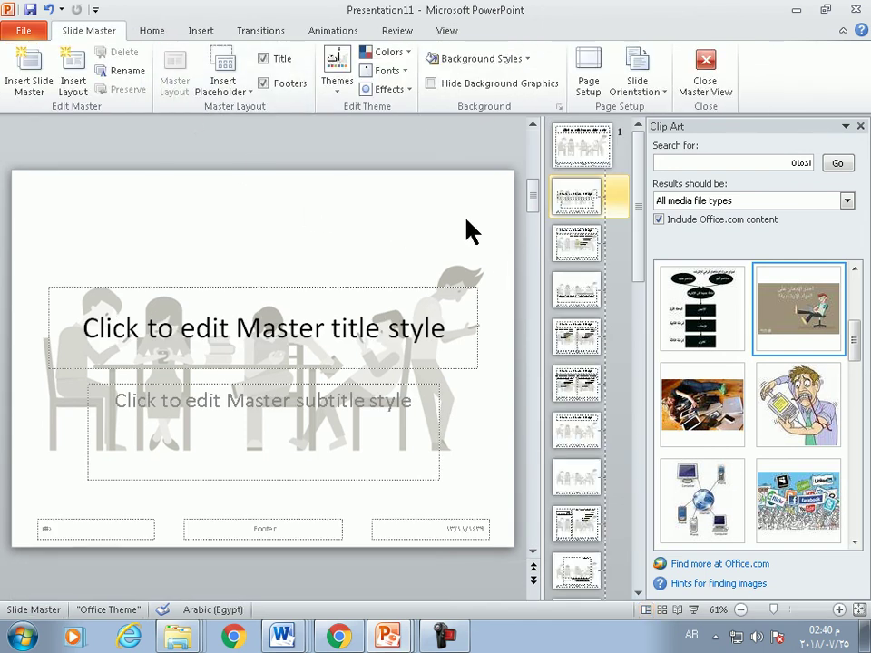
{"action": "left_click", "coordinate": [589, 160]}
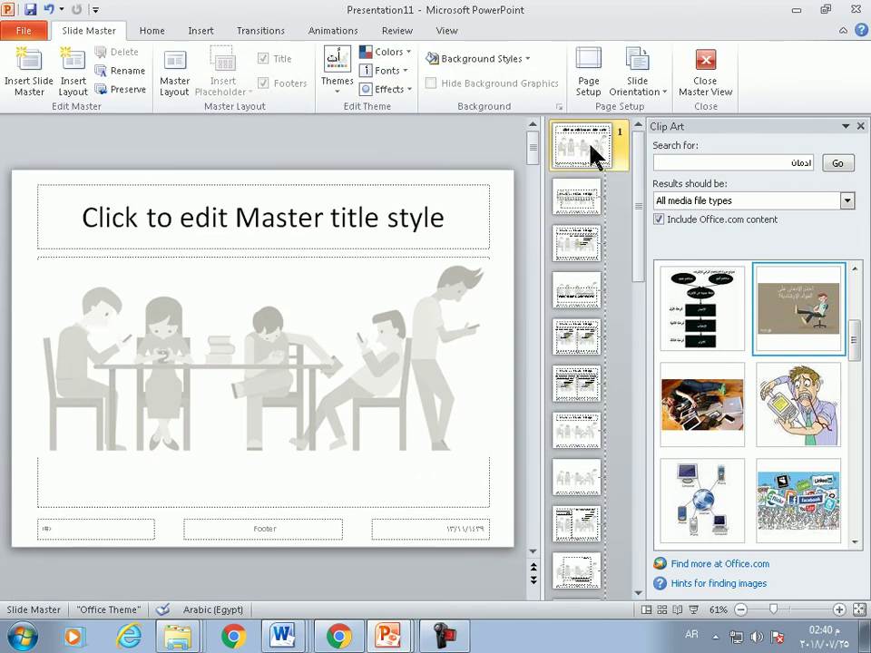
{"action": "left_click", "coordinate": [365, 186]}
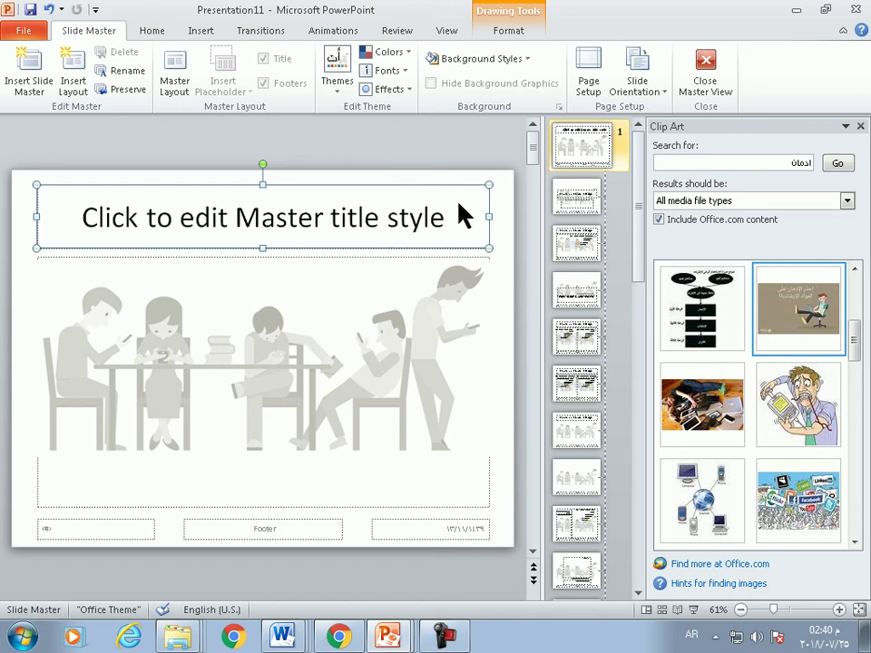
{"action": "left_click", "coordinate": [255, 34]}
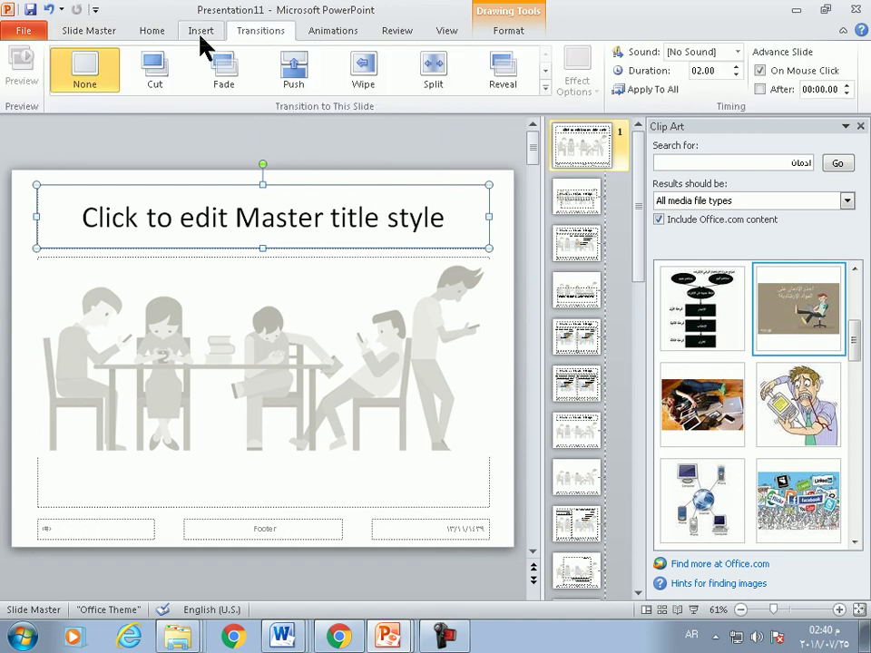
{"action": "left_click", "coordinate": [201, 33]}
{"action": "left_click", "coordinate": [342, 224]}
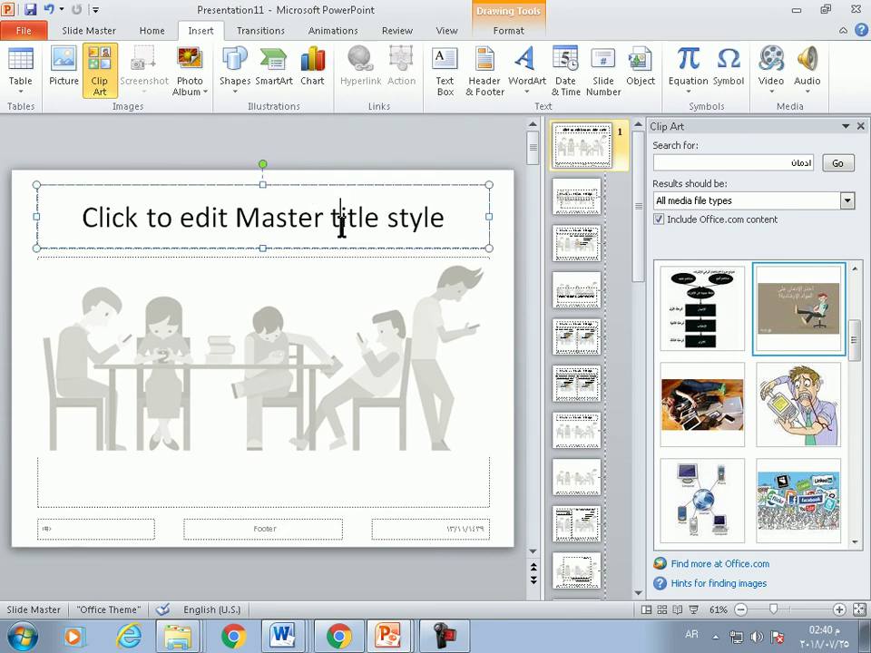
{"action": "left_click", "coordinate": [454, 184]}
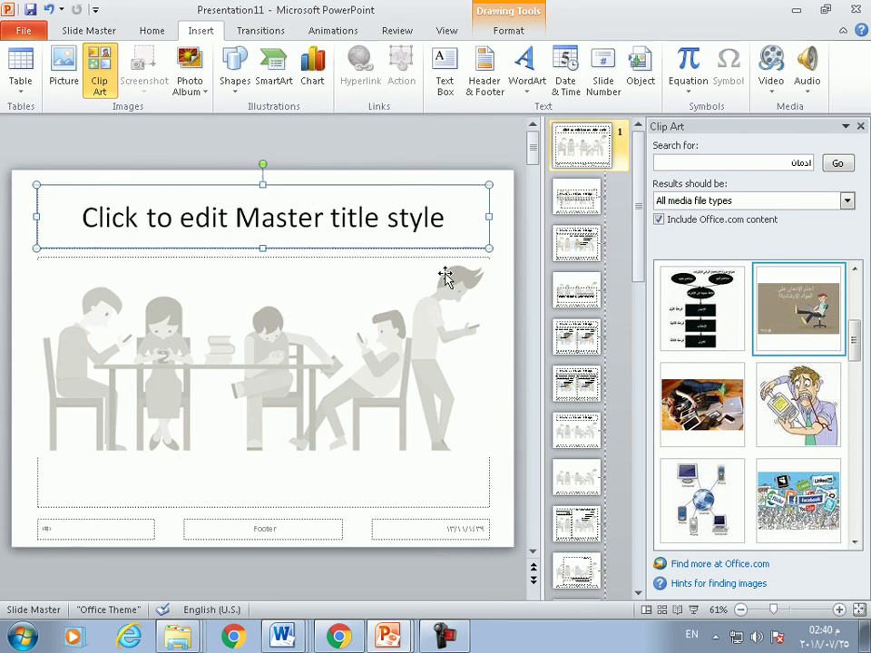
{"action": "left_click", "coordinate": [468, 502]}
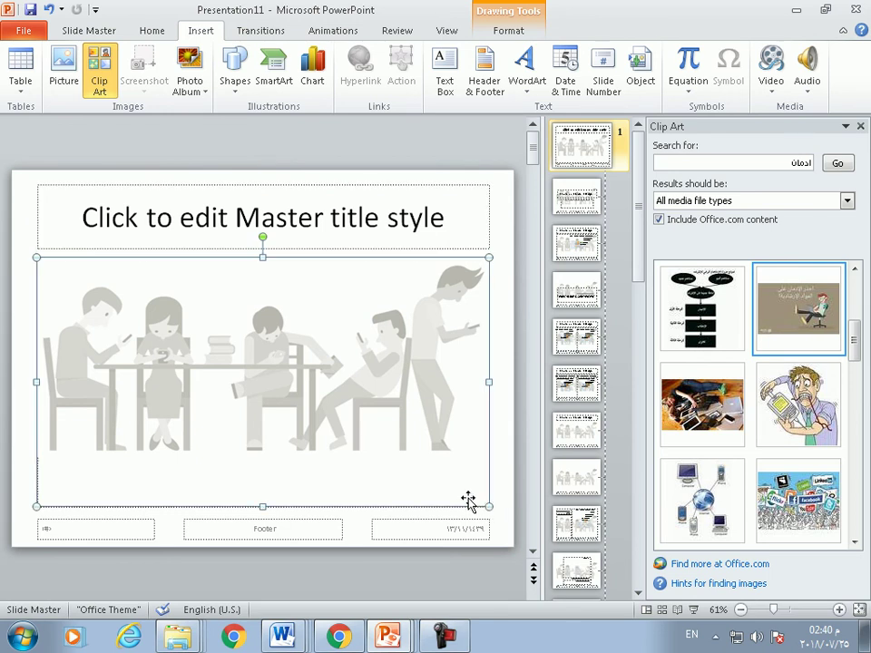
{"action": "left_click", "coordinate": [404, 191]}
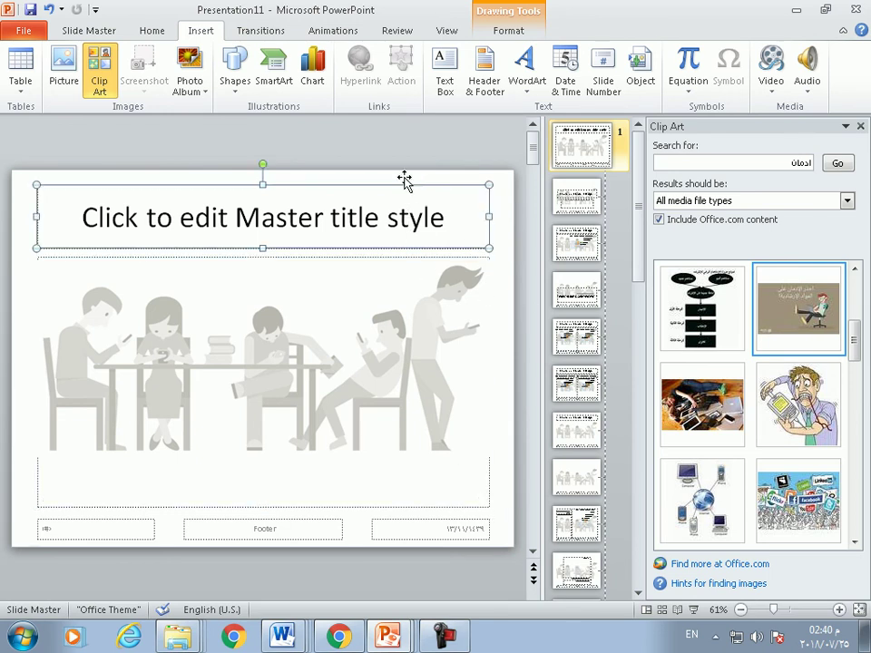
Give the master title a Fade entrance and the content placeholder an Appear entrance
{"action": "left_click", "coordinate": [323, 31]}
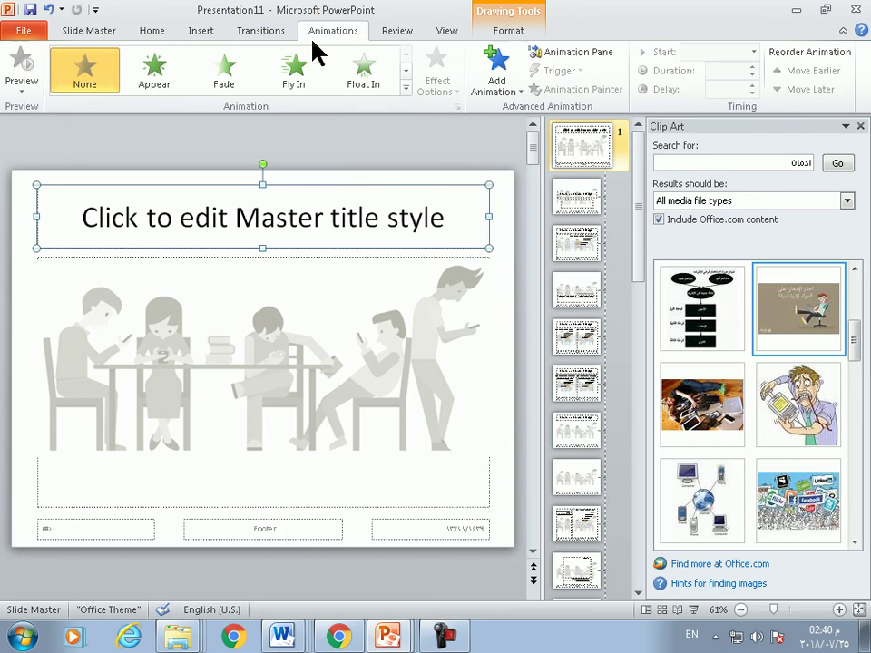
{"action": "left_click", "coordinate": [236, 88]}
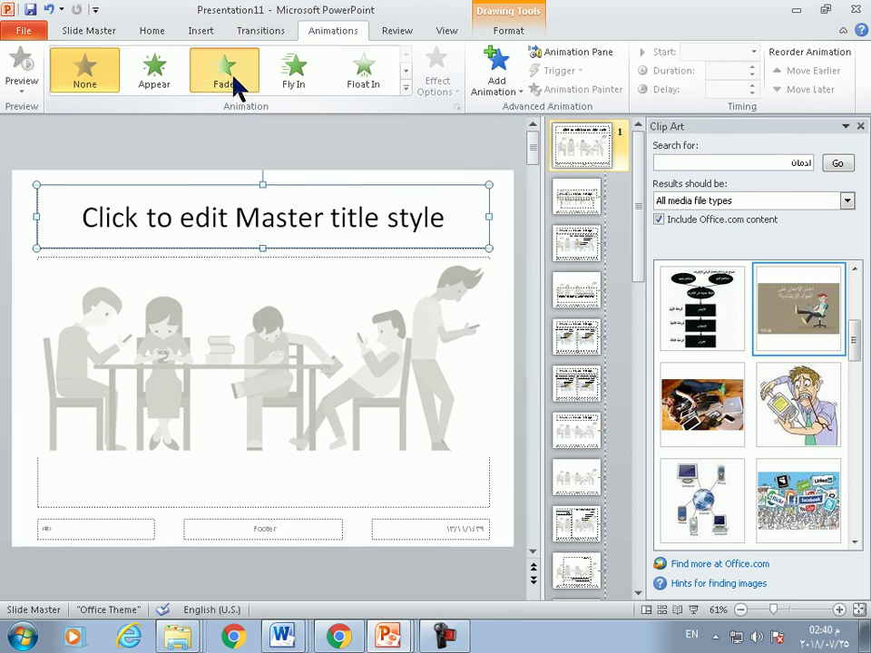
{"action": "left_click", "coordinate": [482, 487]}
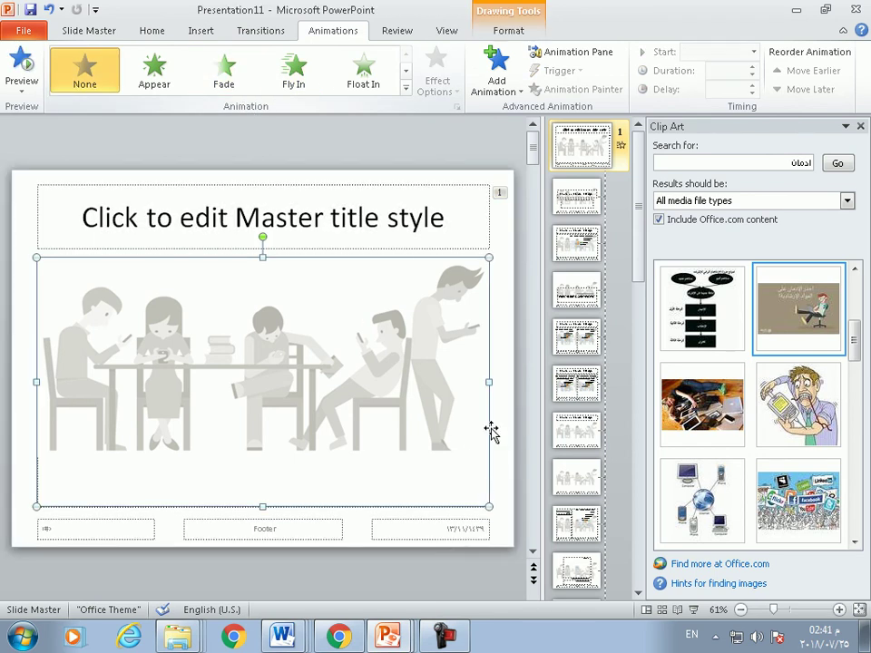
{"action": "left_click", "coordinate": [169, 85]}
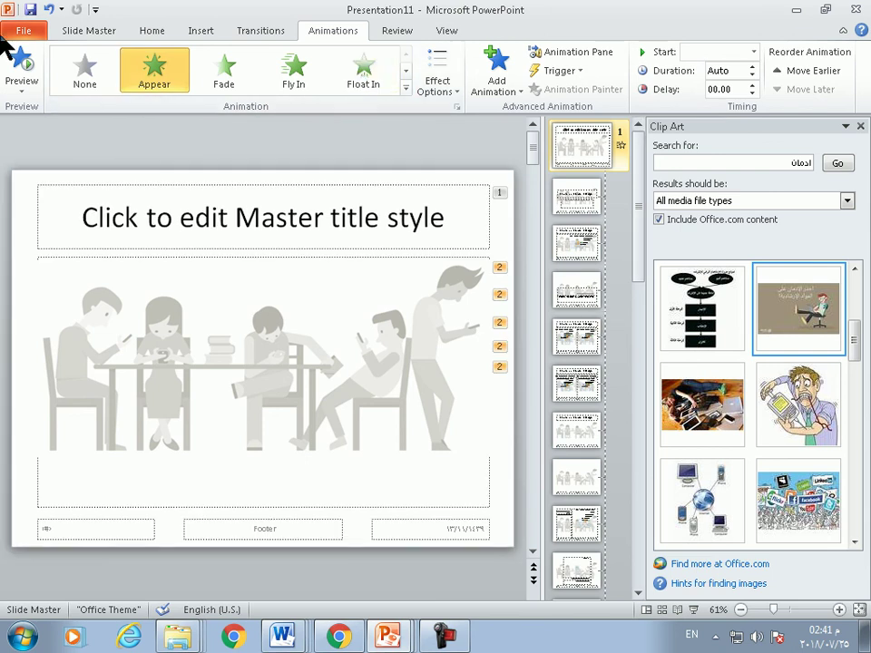
Close Master View and start the slide show from the beginning with F5
{"action": "left_click", "coordinate": [91, 29]}
{"action": "left_click", "coordinate": [683, 95]}
{"action": "key", "text": "F5"}
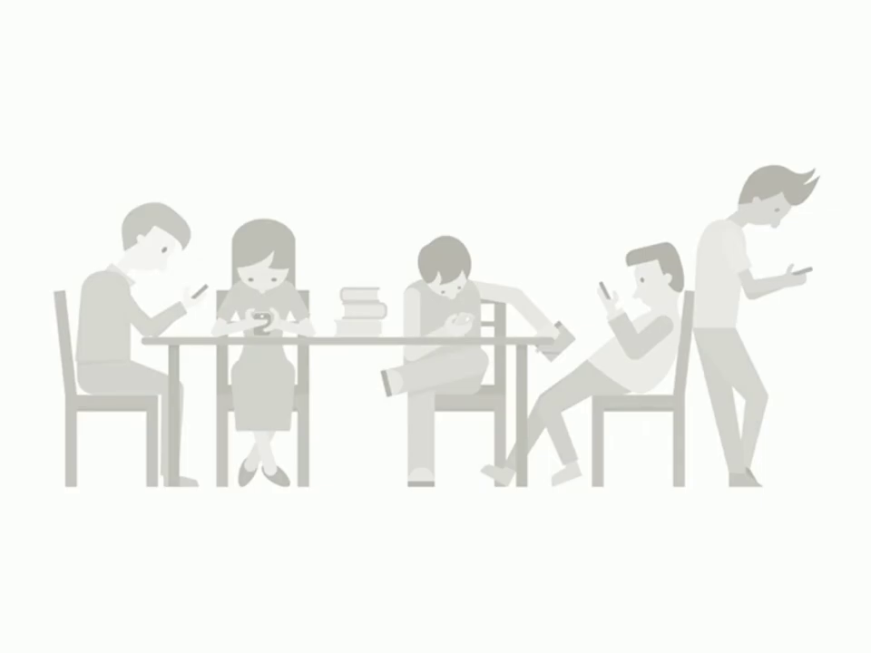
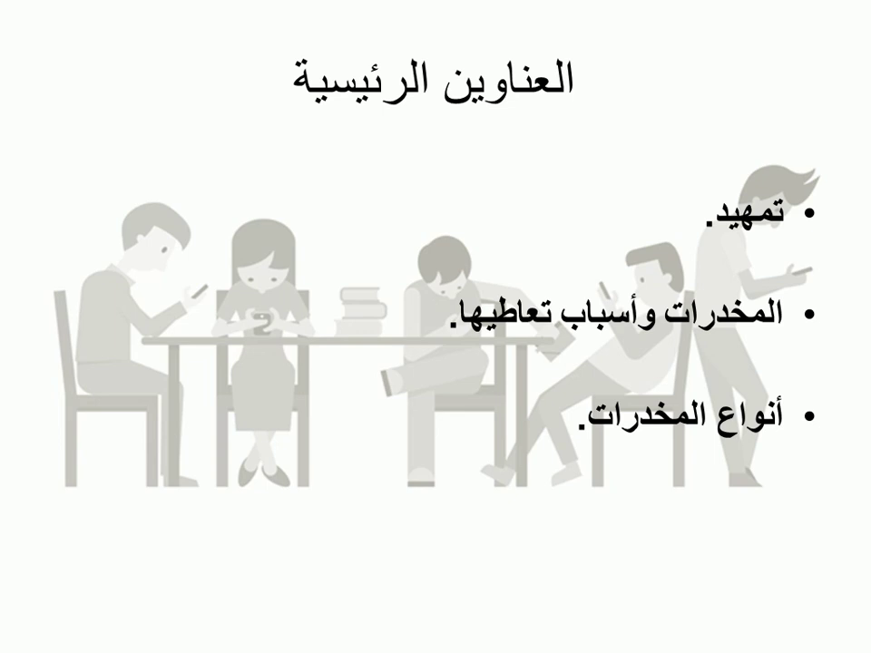
End the slide show, return to editing slide 2, and bring up the Transitions settings
{"action": "key", "text": "Escape"}
{"action": "left_click", "coordinate": [235, 30]}
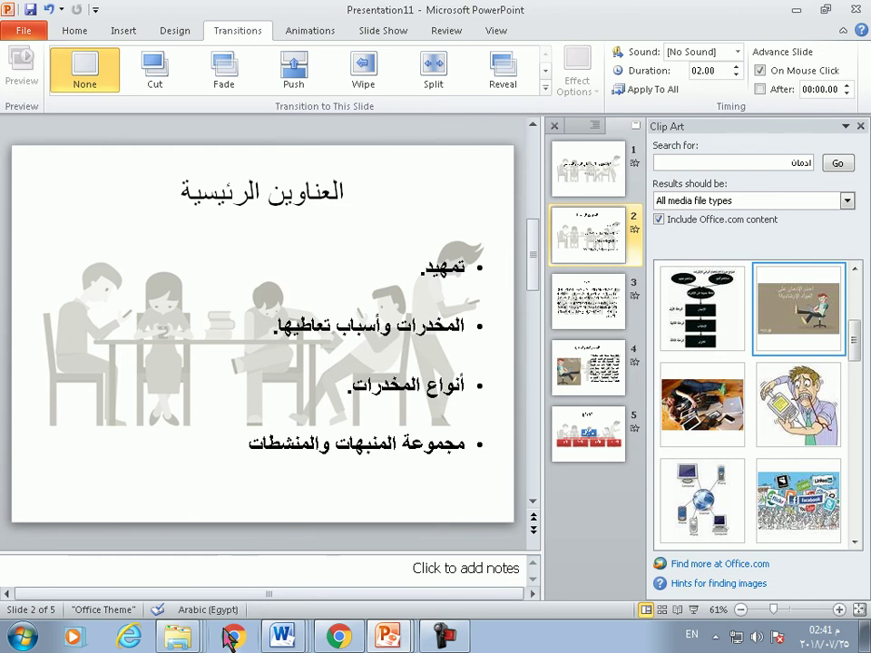
{"action": "right_click", "coordinate": [189, 637]}
{"action": "left_click", "coordinate": [189, 606]}
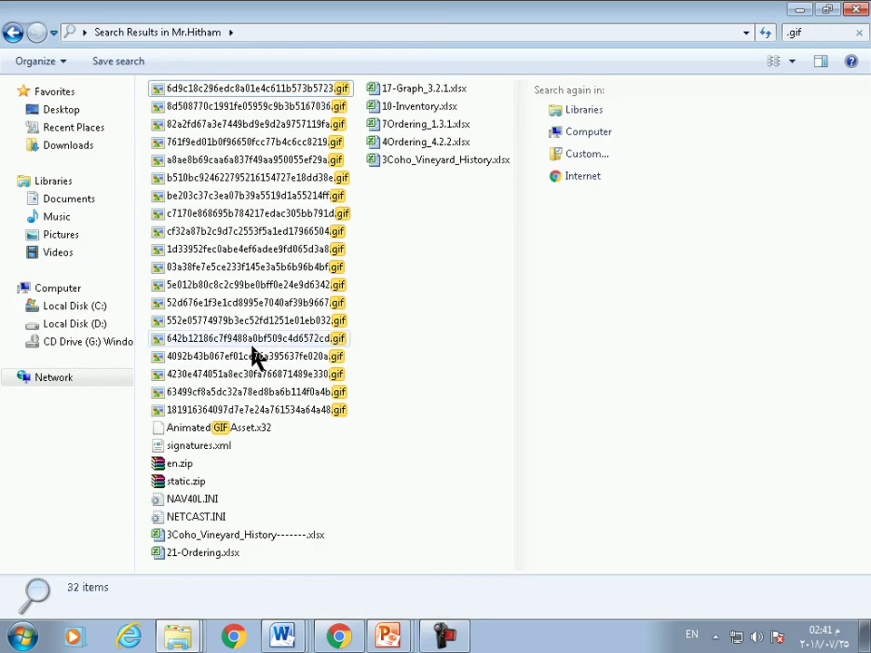
{"action": "left_click", "coordinate": [277, 396]}
{"action": "left_click", "coordinate": [253, 396]}
{"action": "left_click", "coordinate": [256, 374]}
{"action": "left_click", "coordinate": [262, 339]}
{"action": "left_click", "coordinate": [259, 320]}
{"action": "left_click", "coordinate": [277, 302]}
{"action": "left_click", "coordinate": [282, 267]}
{"action": "left_click", "coordinate": [281, 248]}
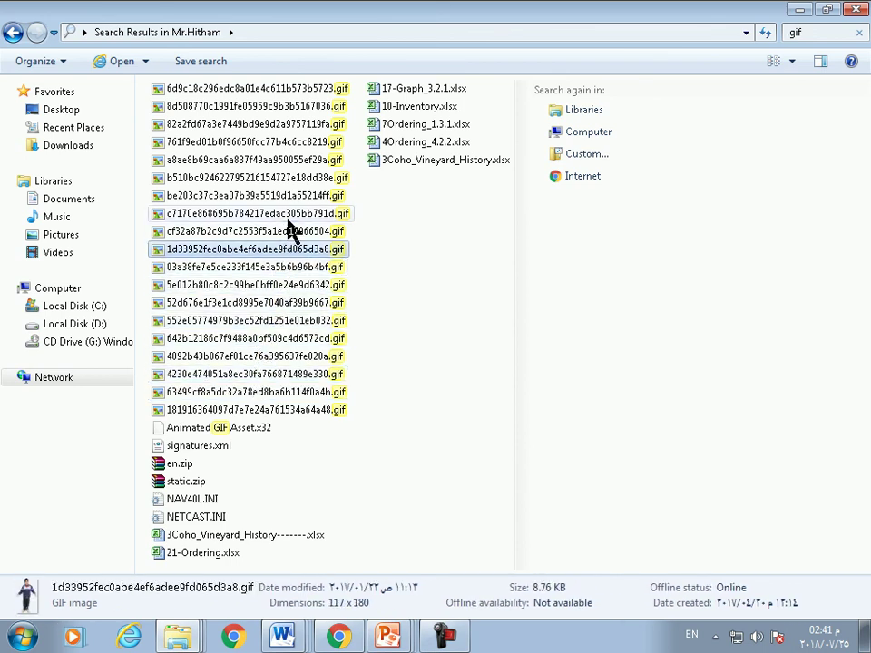
{"action": "left_click", "coordinate": [287, 215]}
{"action": "left_click", "coordinate": [281, 197]}
{"action": "key", "text": "Up"}
{"action": "key", "text": "Up"}
{"action": "key", "text": "Up"}
{"action": "key", "text": "Up"}
{"action": "key", "text": "Up"}
{"action": "key", "text": "Up"}
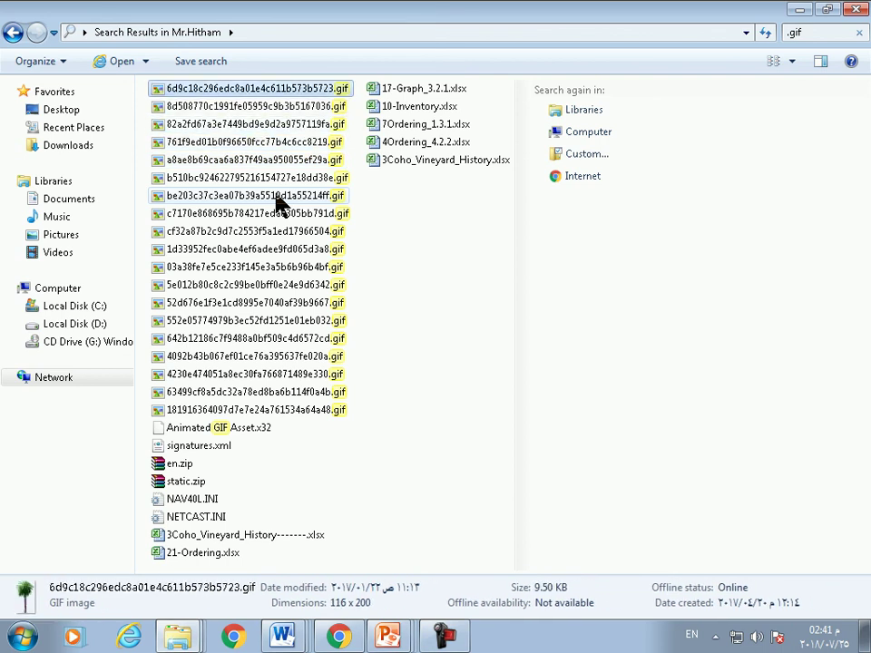
{"action": "key", "text": "Down"}
{"action": "key", "text": "Down"}
{"action": "key", "text": "Down"}
{"action": "key", "text": "Down"}
{"action": "key", "text": "Down"}
{"action": "key", "text": "Down"}
{"action": "key", "text": "Down"}
{"action": "key", "text": "Down"}
{"action": "key", "text": "Down"}
{"action": "key", "text": "Down"}
{"action": "key", "text": "Down"}
{"action": "key", "text": "Up"}
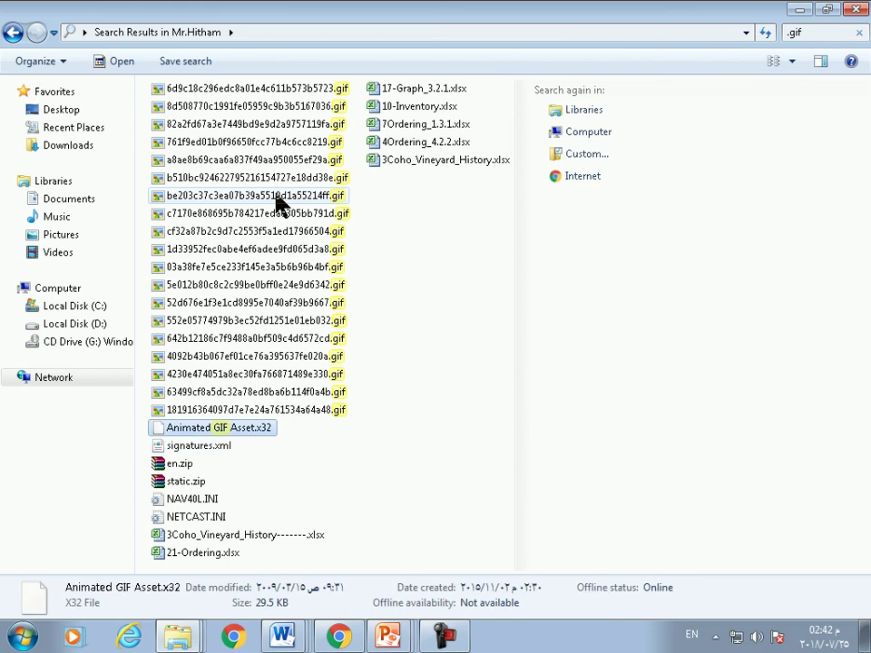
{"action": "left_click", "coordinate": [853, 11]}
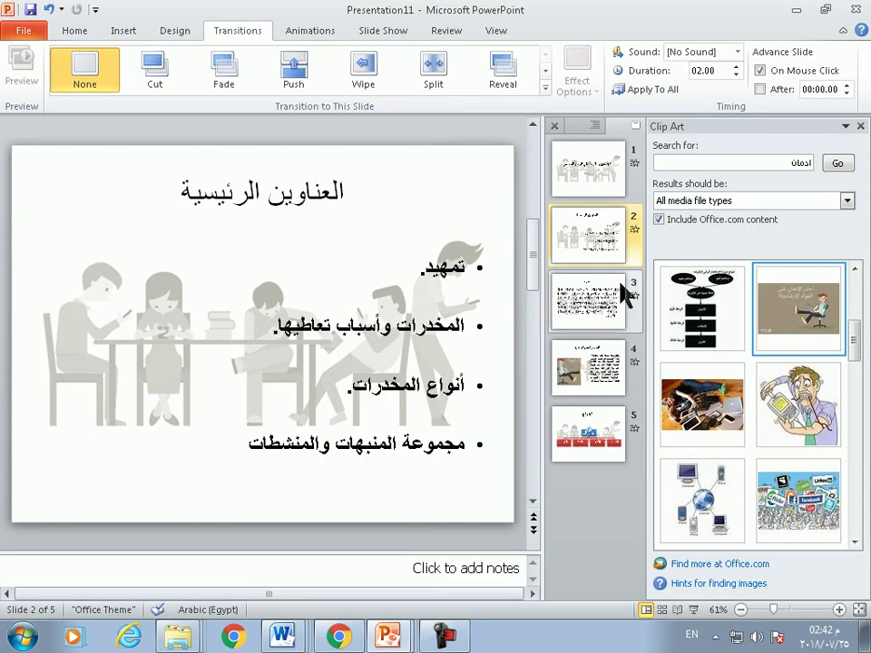
Return to the title slide and save the presentation as a .pptx on the Desktop
{"action": "left_click", "coordinate": [599, 454]}
{"action": "left_click", "coordinate": [589, 175]}
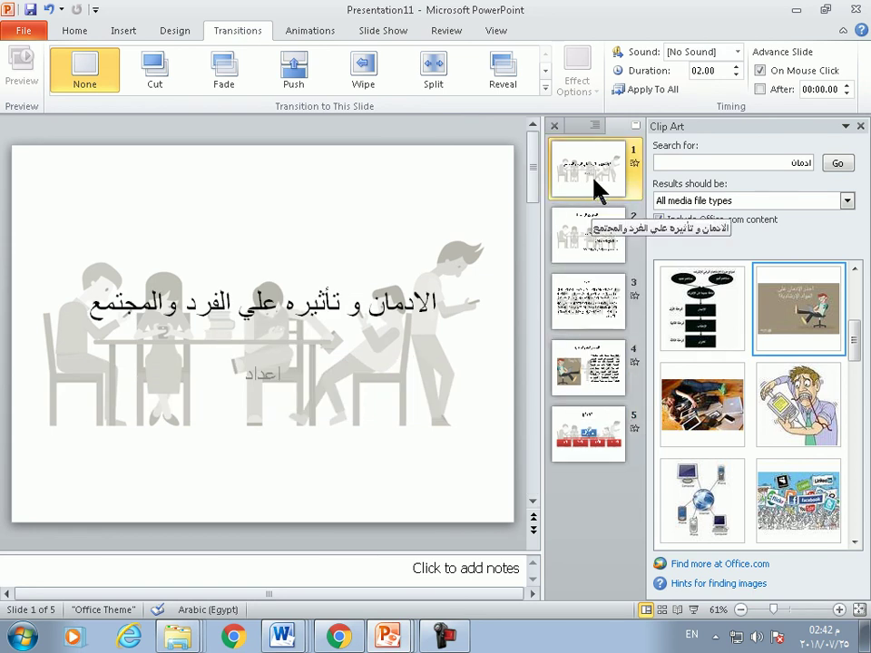
{"action": "key", "text": "ctrl+s"}
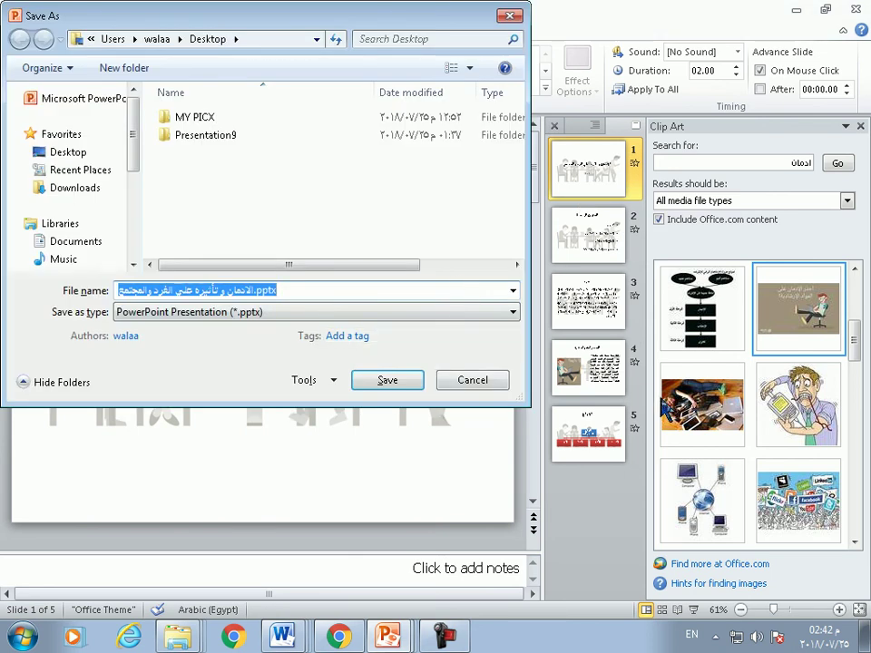
{"action": "left_click", "coordinate": [467, 379]}
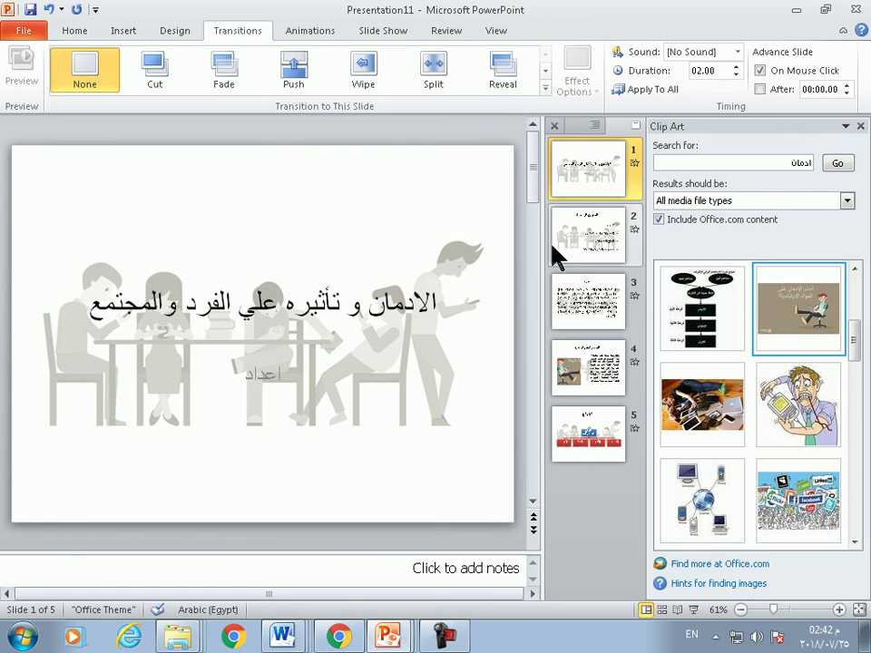
{"action": "key", "text": "ctrl+s"}
{"action": "left_click", "coordinate": [58, 152]}
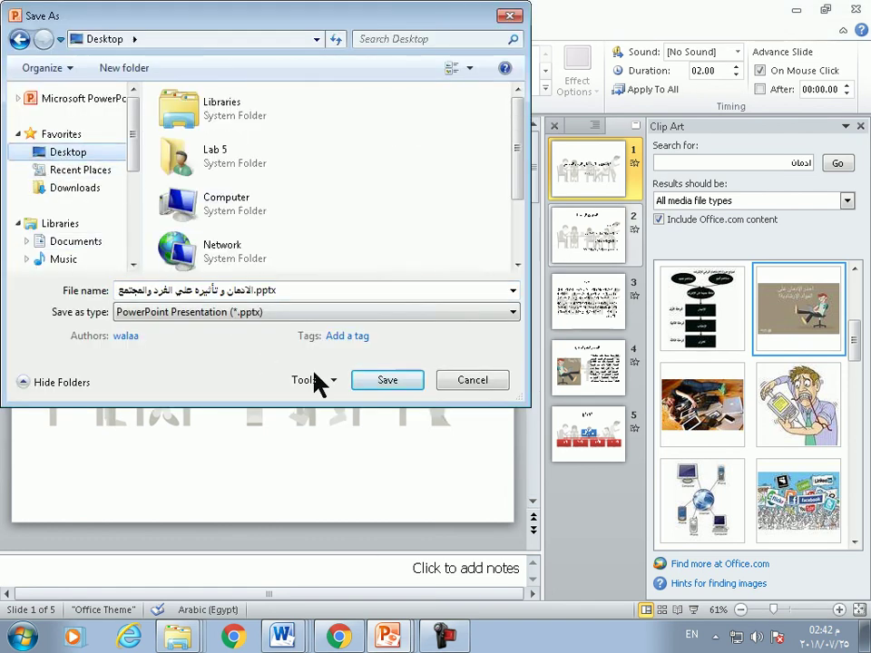
{"action": "left_click", "coordinate": [387, 381]}
Minimize PowerPoint and bring up the NetSupport School console from the system tray
{"action": "left_click", "coordinate": [853, 9]}
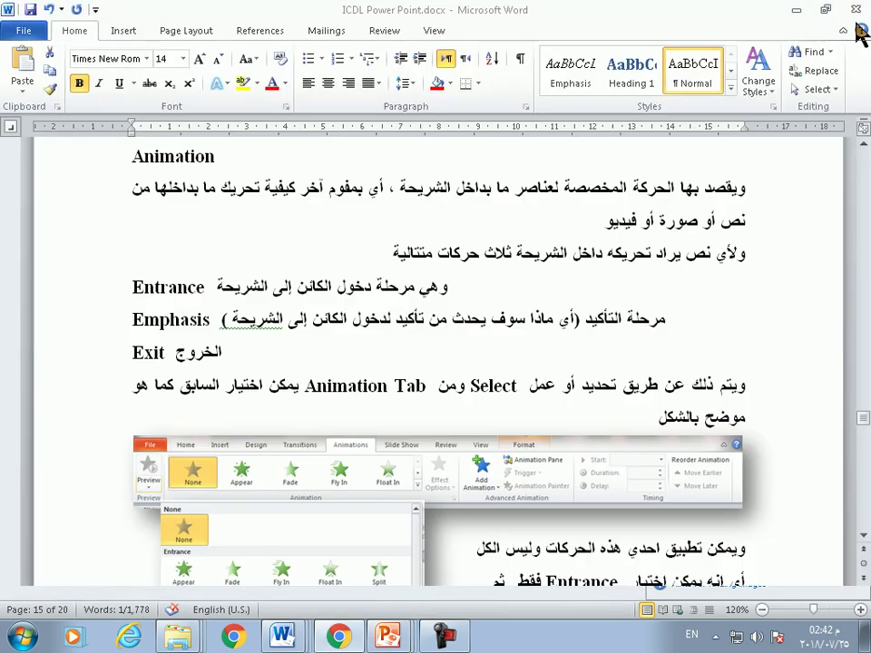
{"action": "left_click", "coordinate": [715, 638]}
{"action": "right_click", "coordinate": [745, 622]}
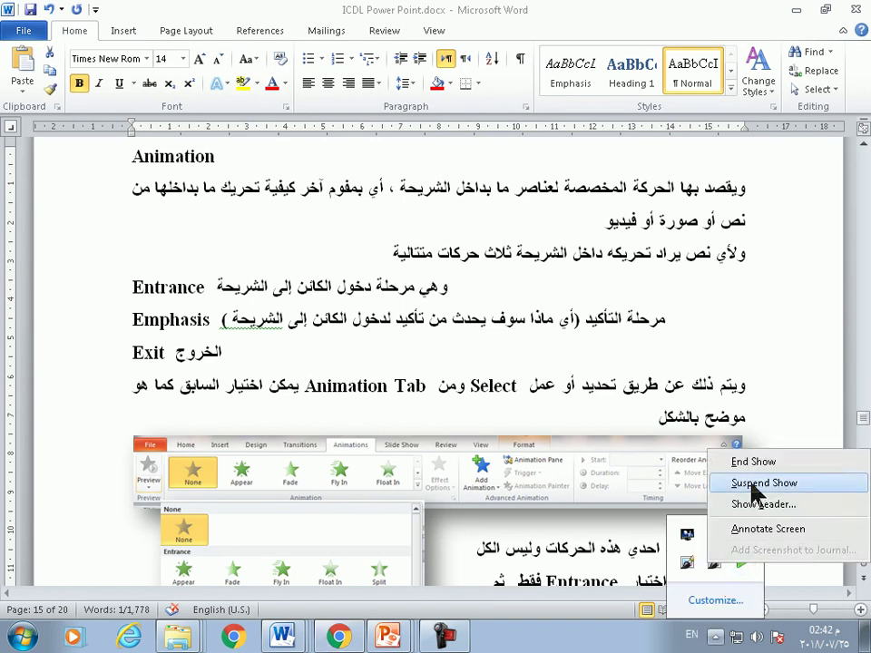
{"action": "left_click", "coordinate": [754, 480]}
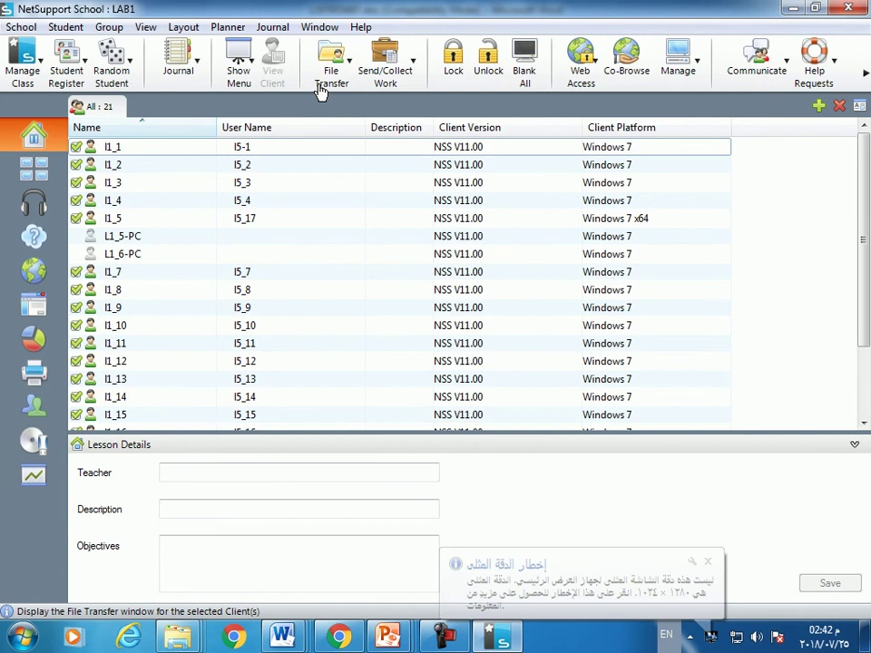
Send the Desktop .pptx to all student computers through File Distribution, then close that window
{"action": "left_click", "coordinate": [336, 68]}
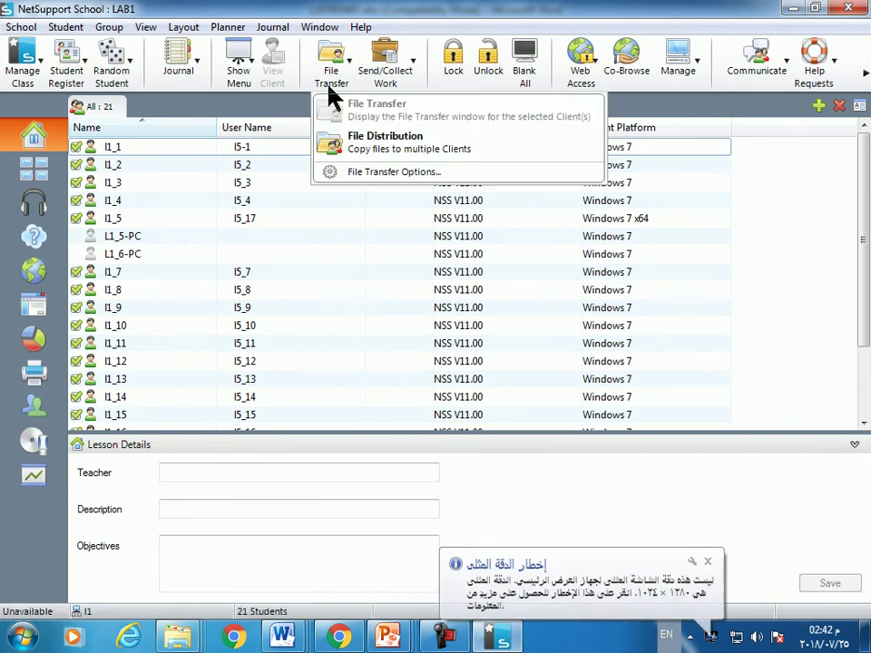
{"action": "left_click", "coordinate": [340, 139]}
{"action": "left_click", "coordinate": [180, 229]}
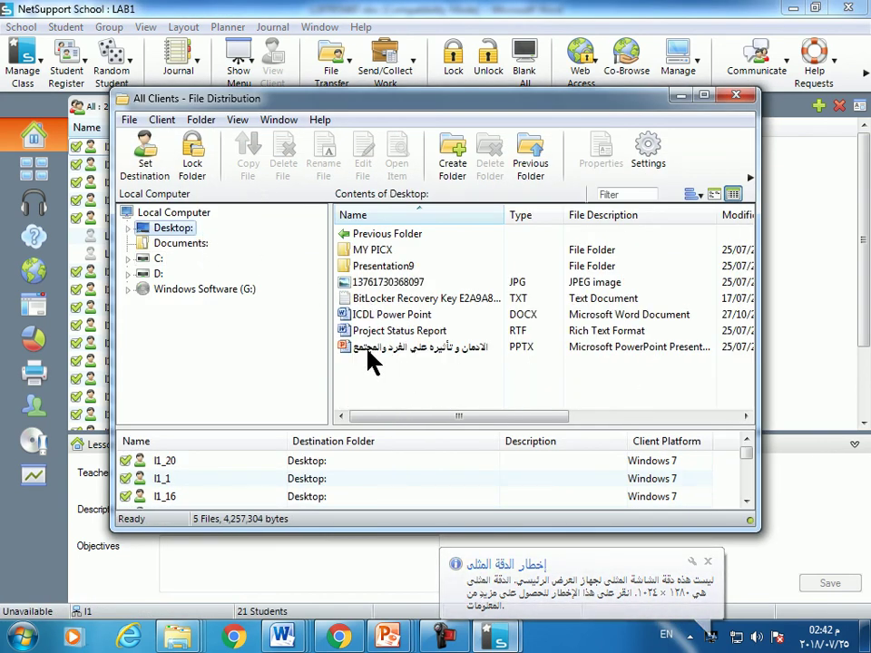
{"action": "left_click_drag", "start_coordinate": [369, 348], "coordinate": [390, 490]}
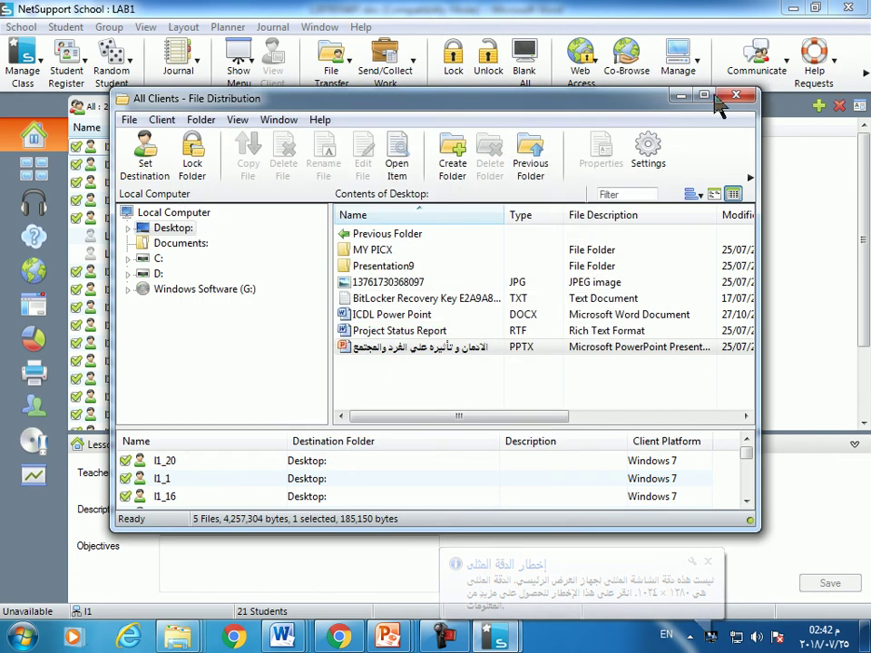
{"action": "left_click", "coordinate": [735, 96]}
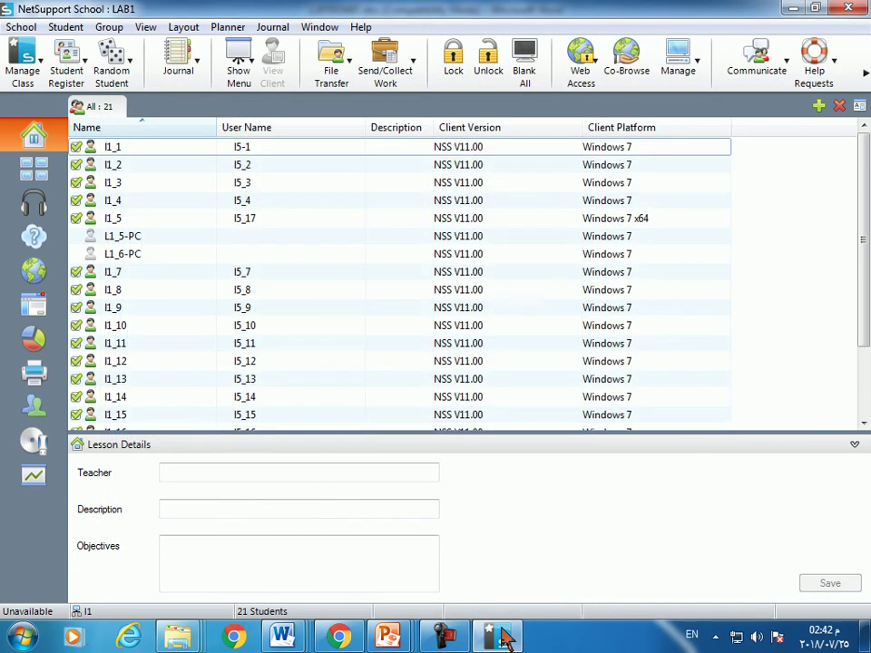